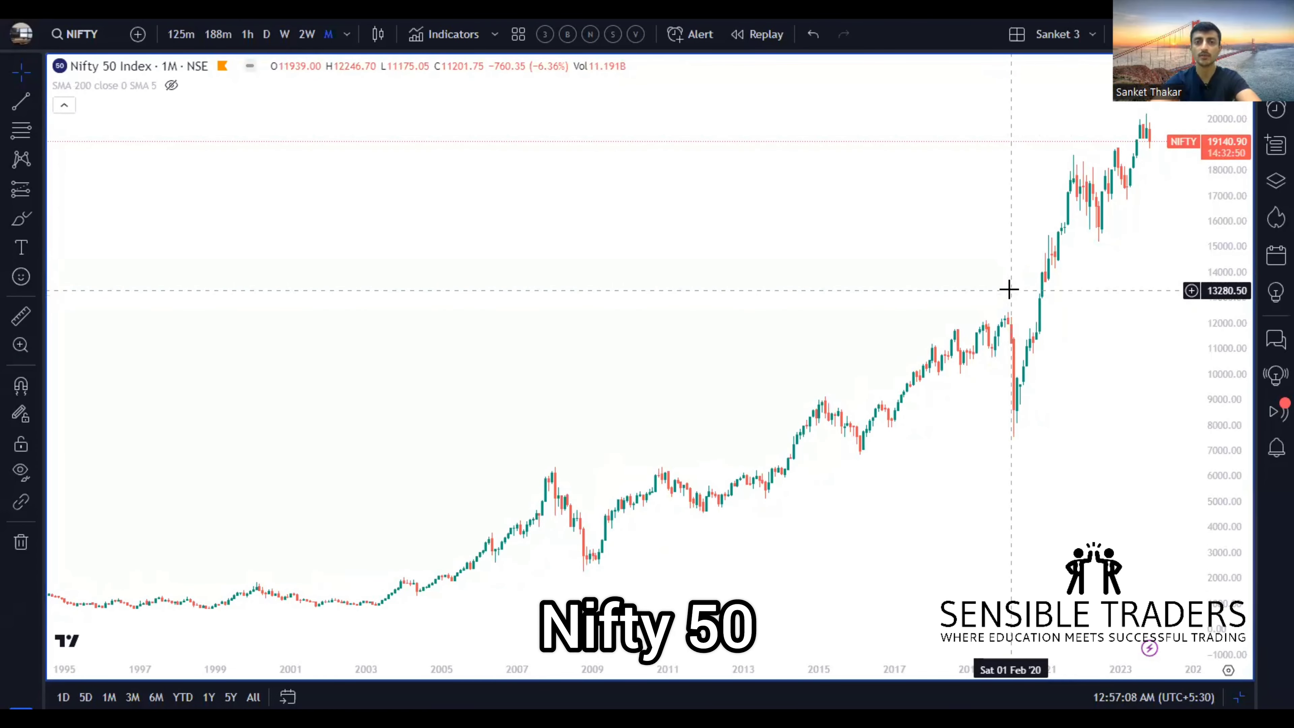
# - Write the letter A below the 2004 candles and the letter B above the 2019 candles with the Brush
pyautogui.scroll(-3, 1007, 295)
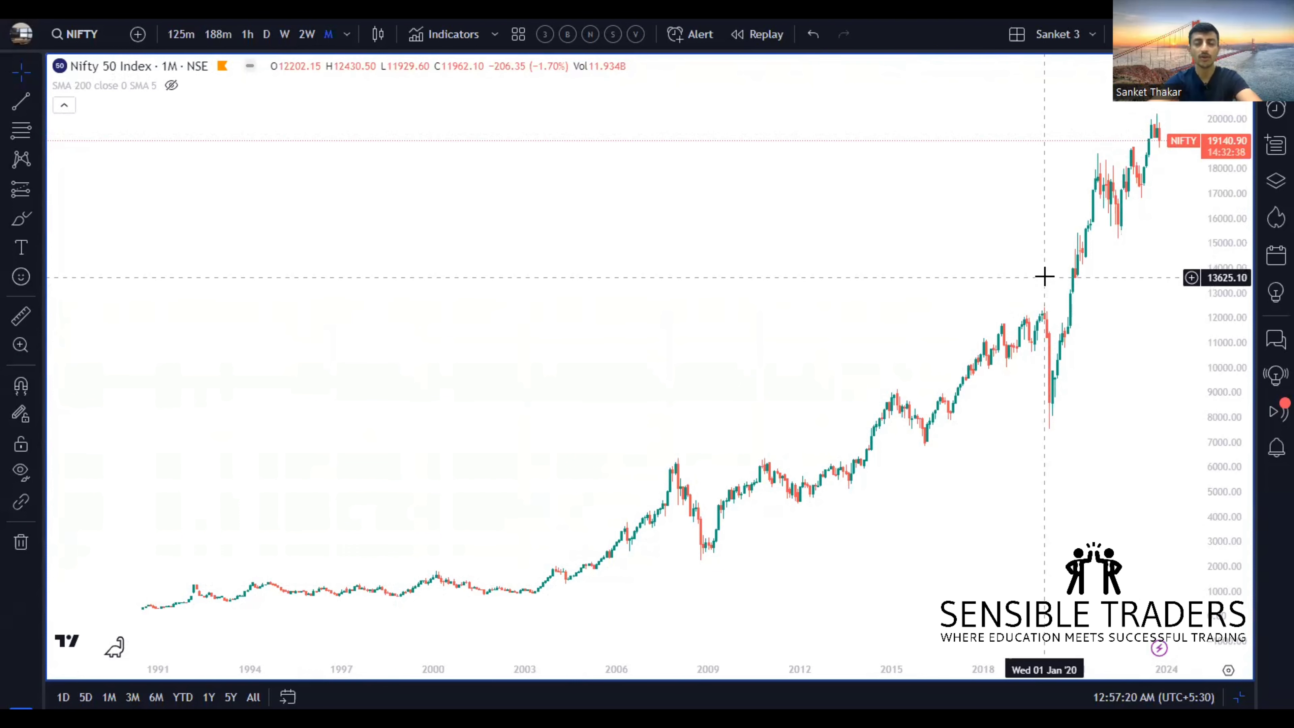
pyautogui.scroll(2, 994, 297)
pyautogui.scroll(-3, 957, 312)
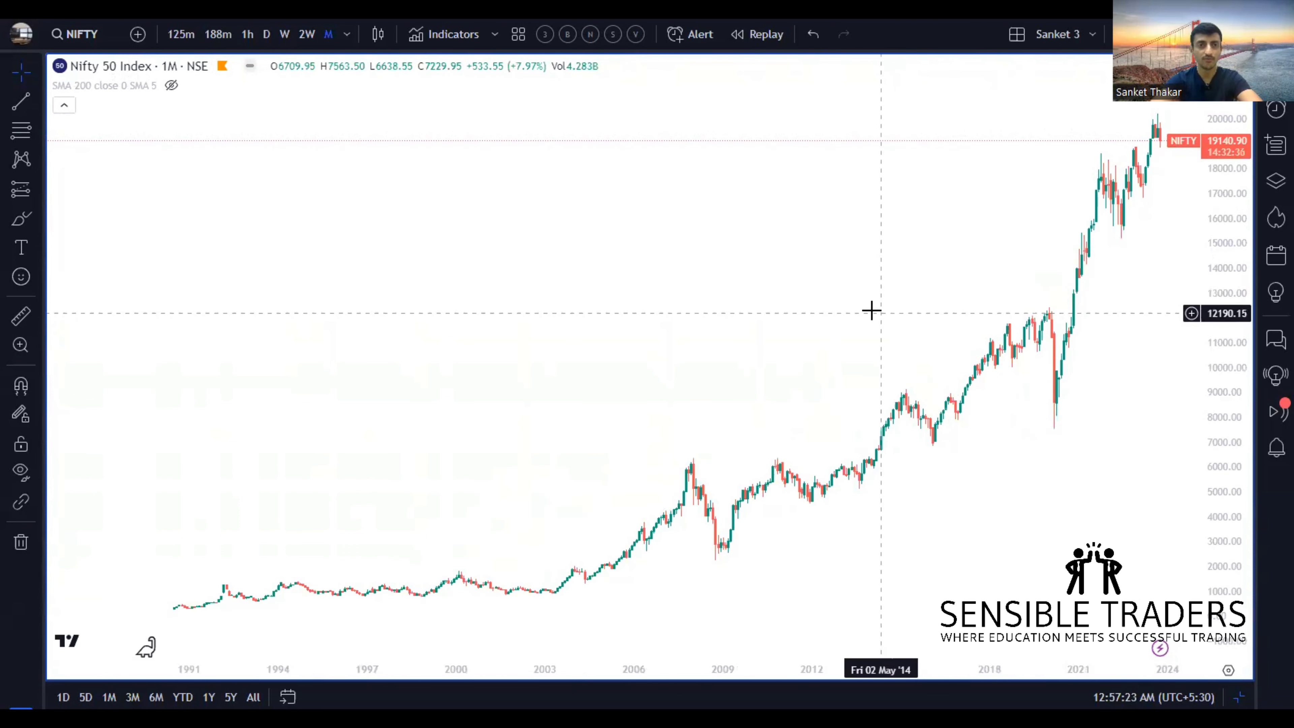
pyautogui.click(18, 219)
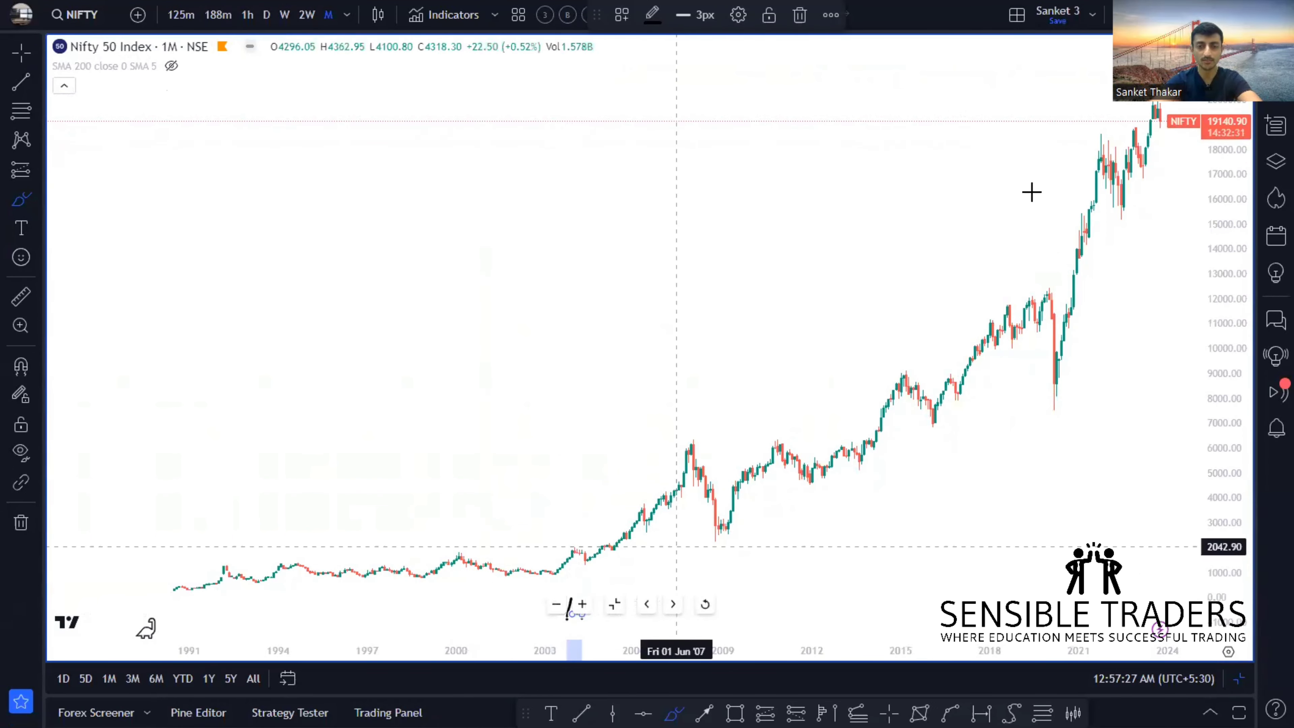
pyautogui.moveTo(1005, 110)
pyautogui.mouseDown()
pyautogui.moveTo(1022, 173)
pyautogui.moveTo(1003, 187)
pyautogui.mouseUp()
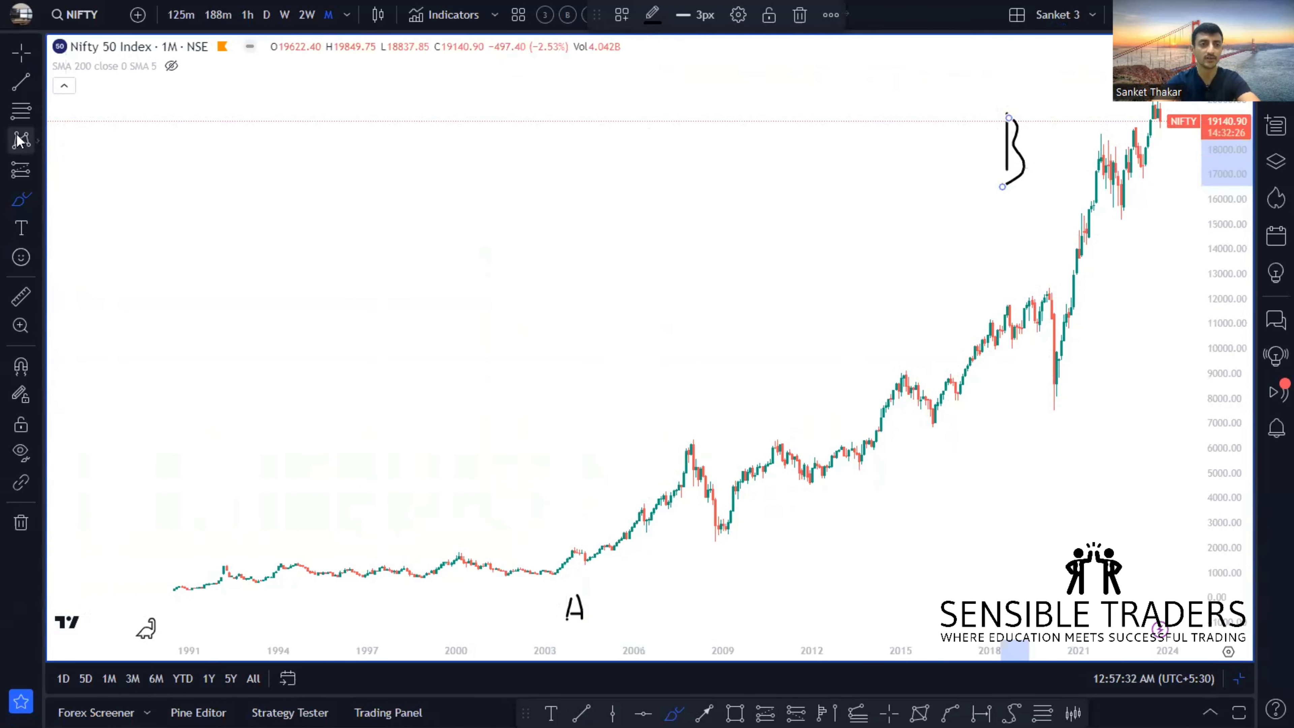
# - Draw Brush check marks beside the letter A and below the 2020 low
pyautogui.click(13, 92)
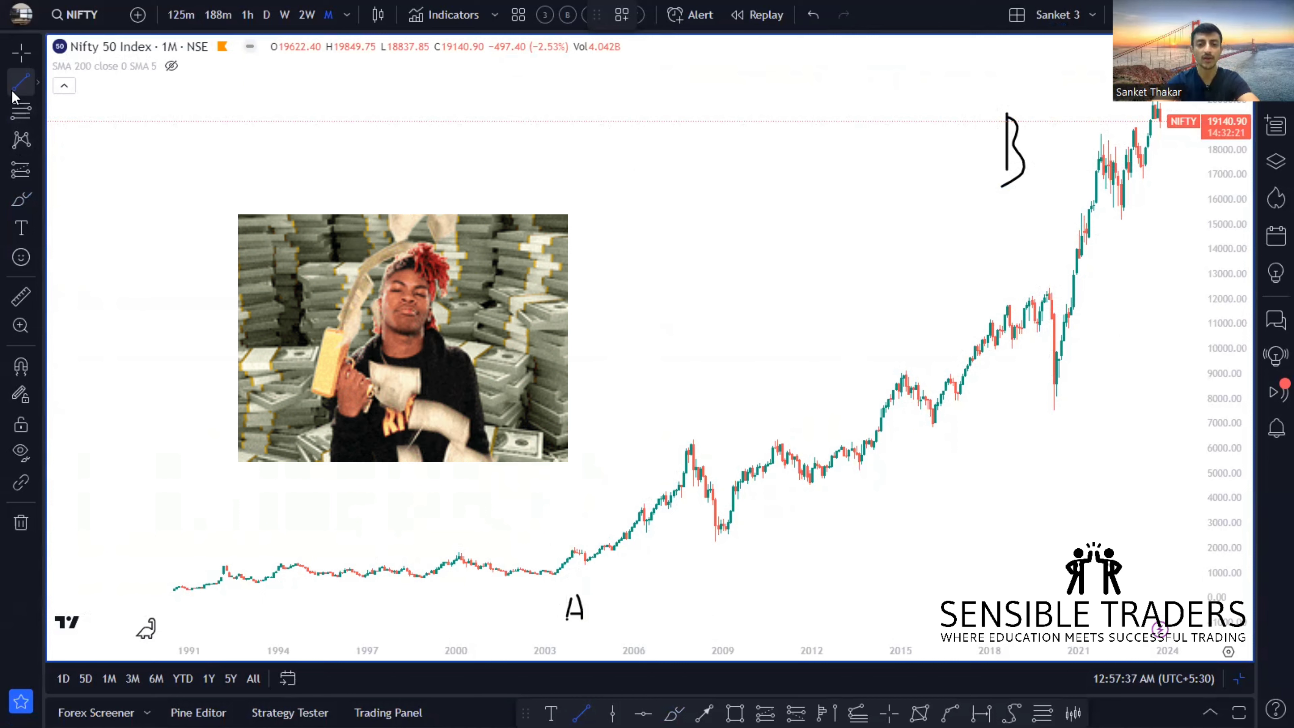
pyautogui.click(20, 198)
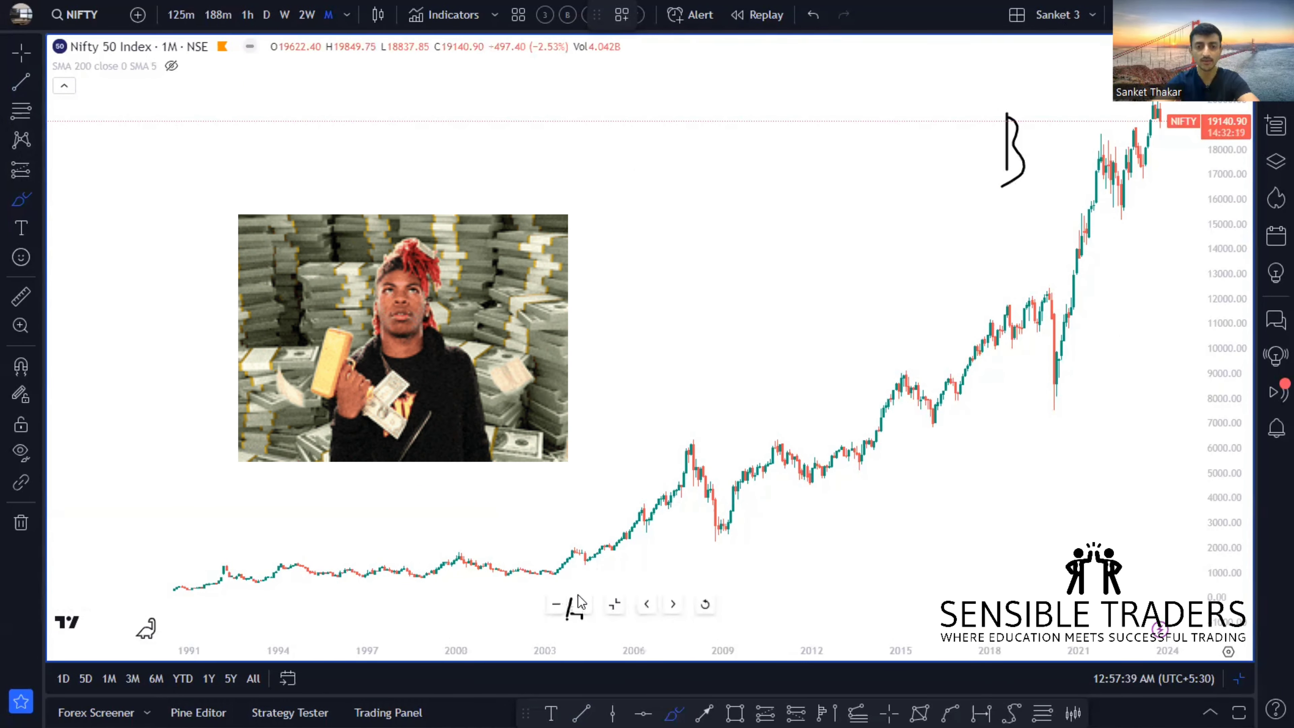
pyautogui.moveTo(595, 584); pyautogui.dragTo(641, 574)
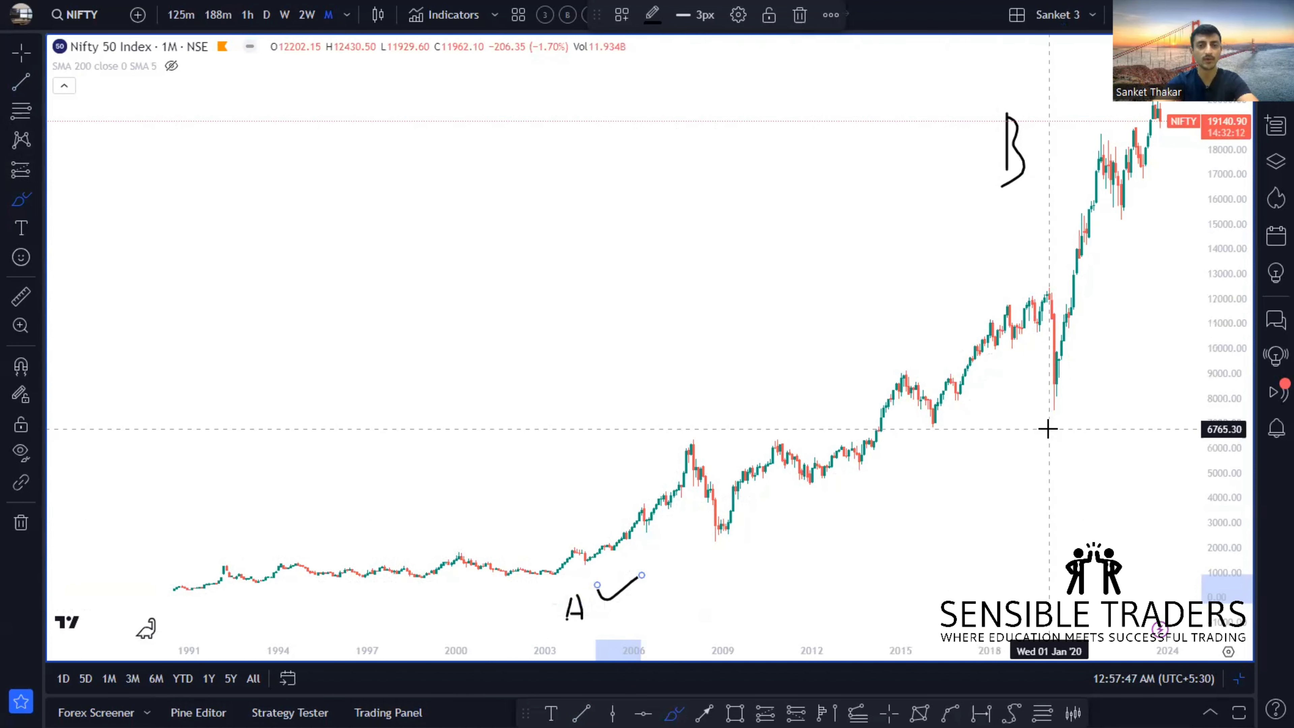
pyautogui.moveTo(1055, 446); pyautogui.dragTo(1097, 435)
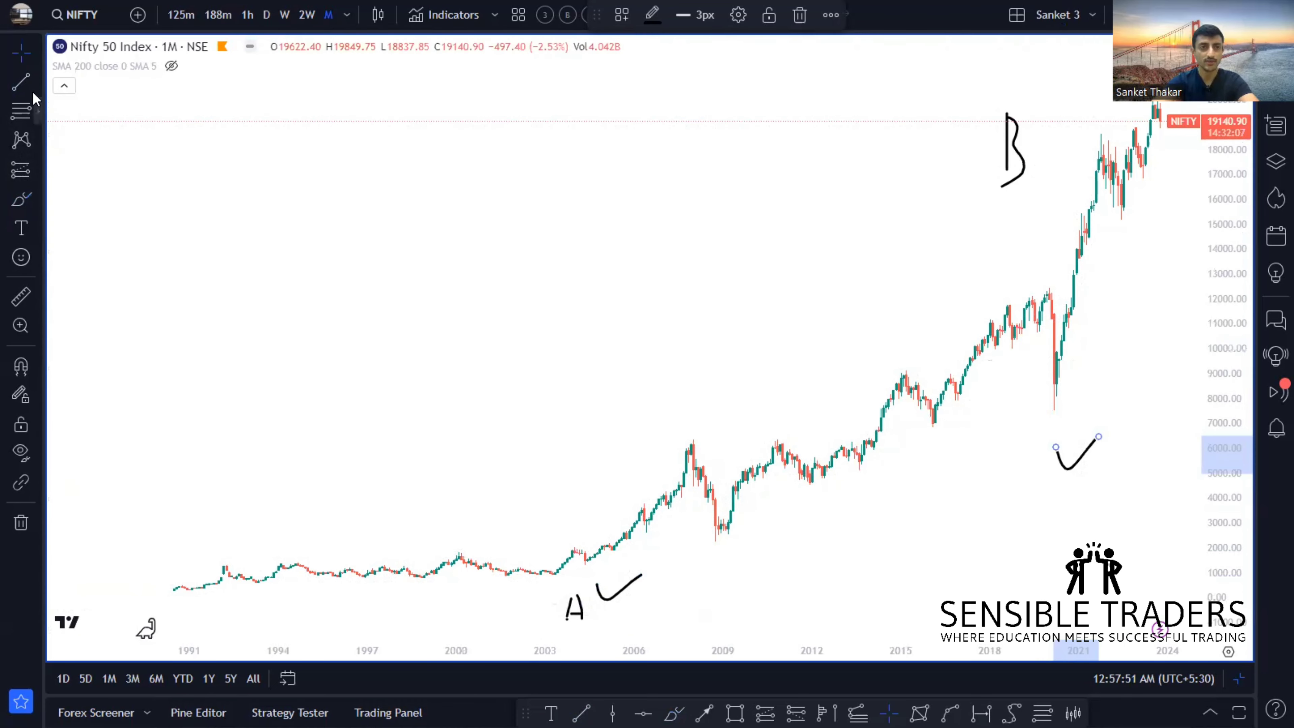
# - Draw a vertical trend line at the May 2003 low, from about 903 up to about 6374
pyautogui.click(21, 82)
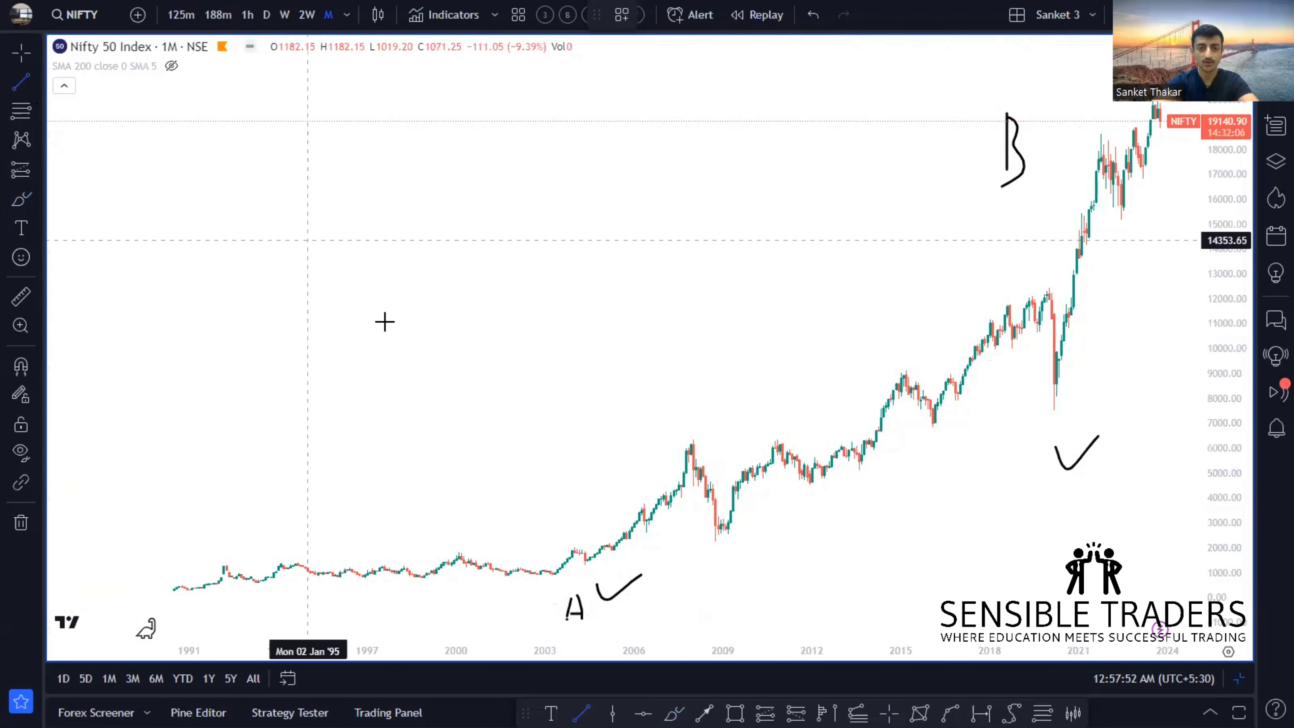
pyautogui.click(555, 575)
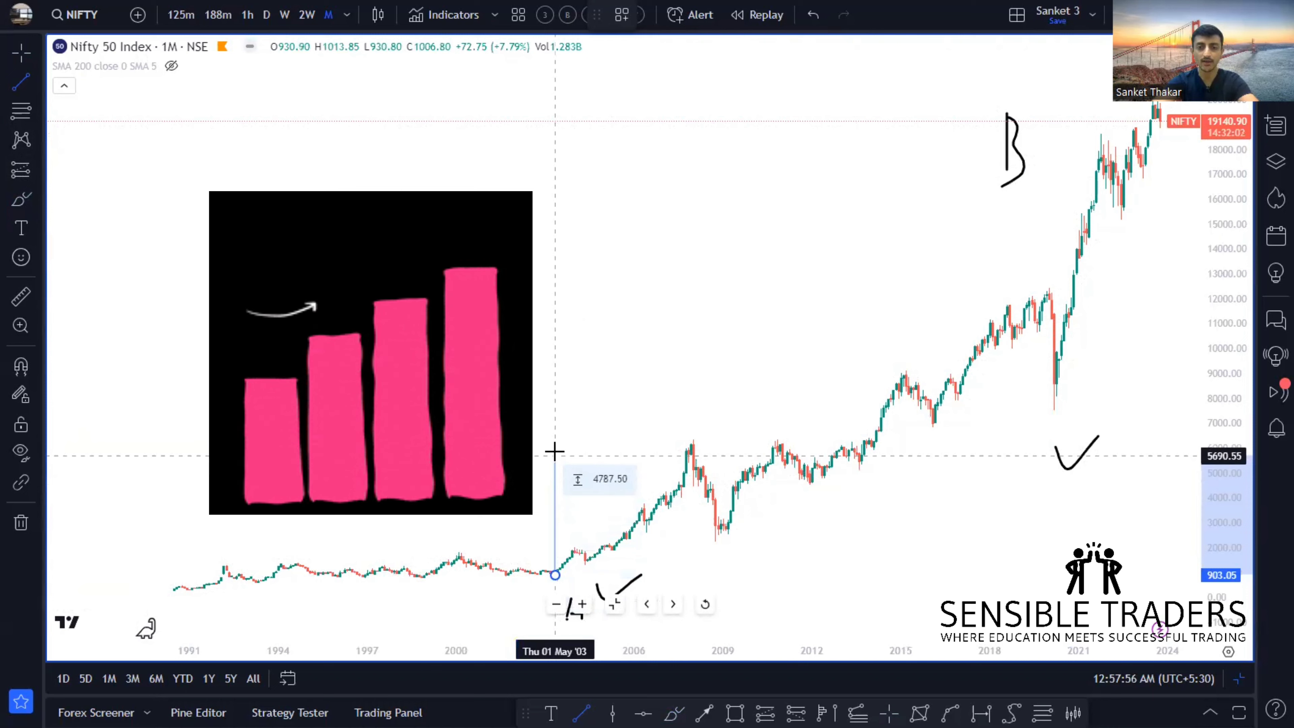
pyautogui.click(555, 438)
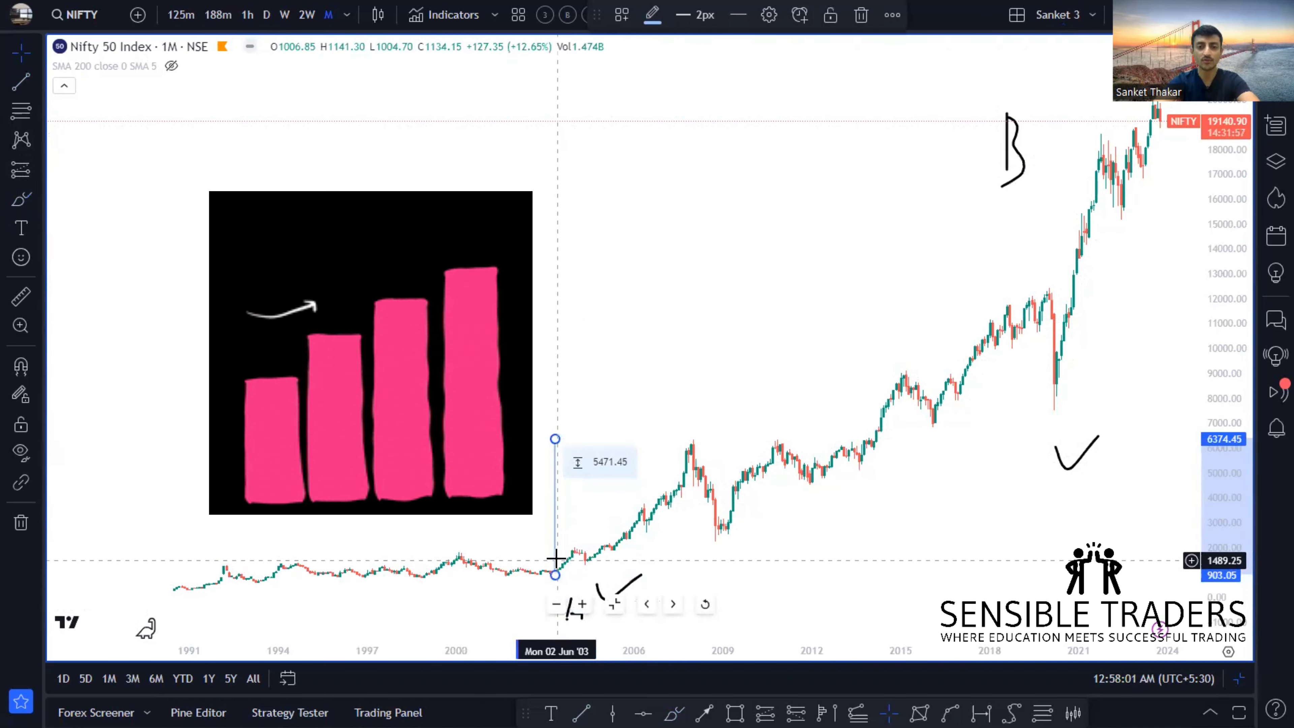
pyautogui.click(650, 316)
pyautogui.scroll(3, 641, 333)
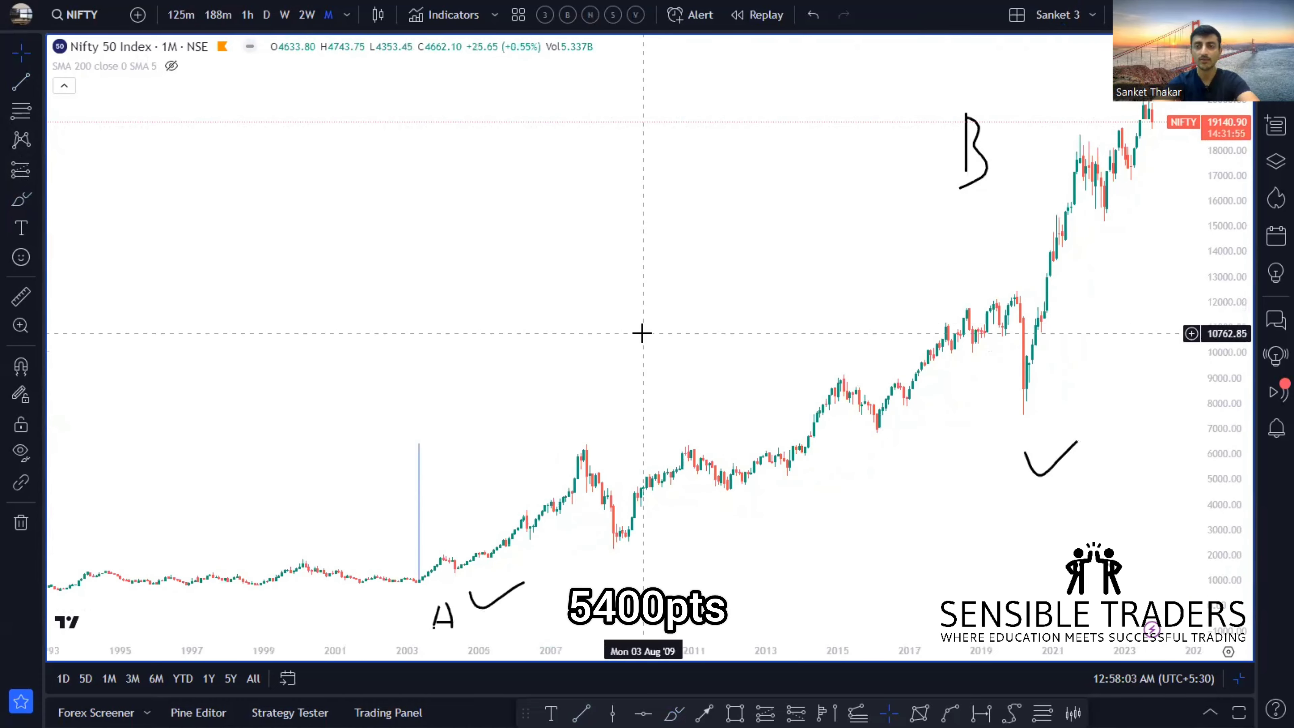
# - Draw a vertical trend line about 12,594 points tall upward from the March 2020 low
pyautogui.click(582, 713)
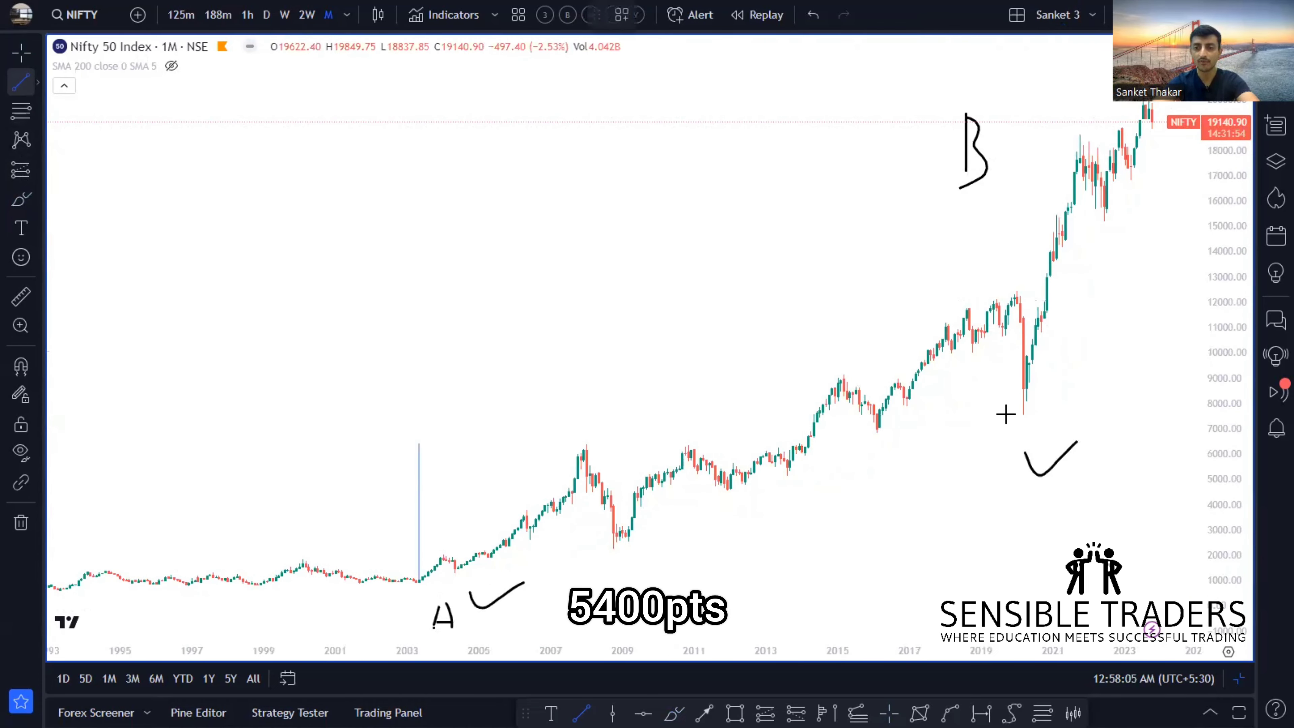
pyautogui.click(1024, 414)
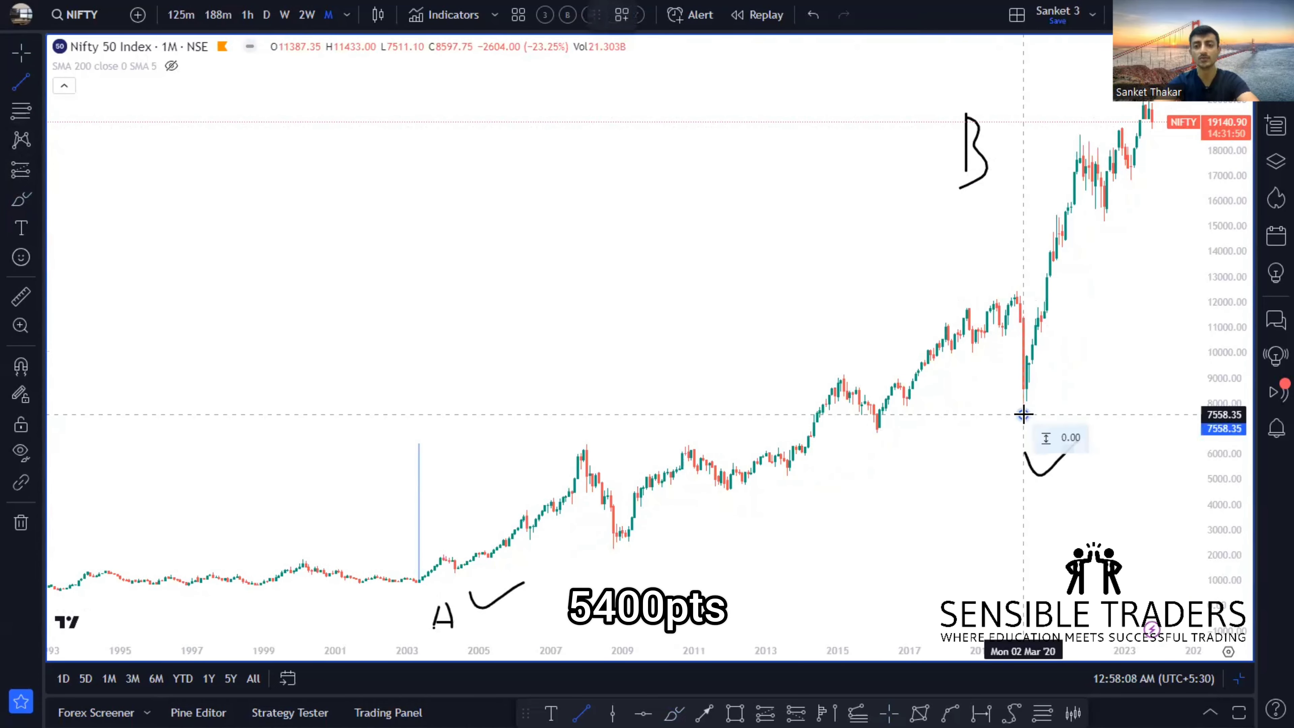
pyautogui.click(1024, 96)
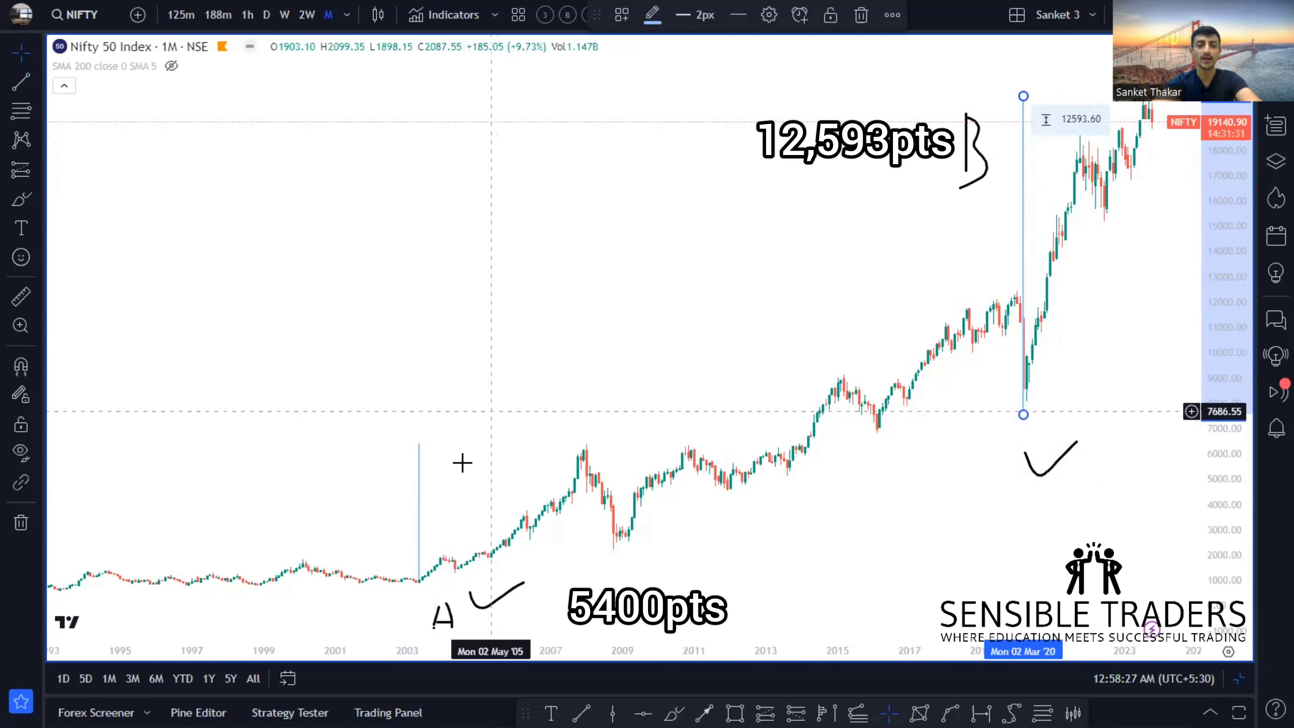
# - Compare the price ranges of the May 2003 and March 2020 trend lines
pyautogui.moveTo(423, 495)
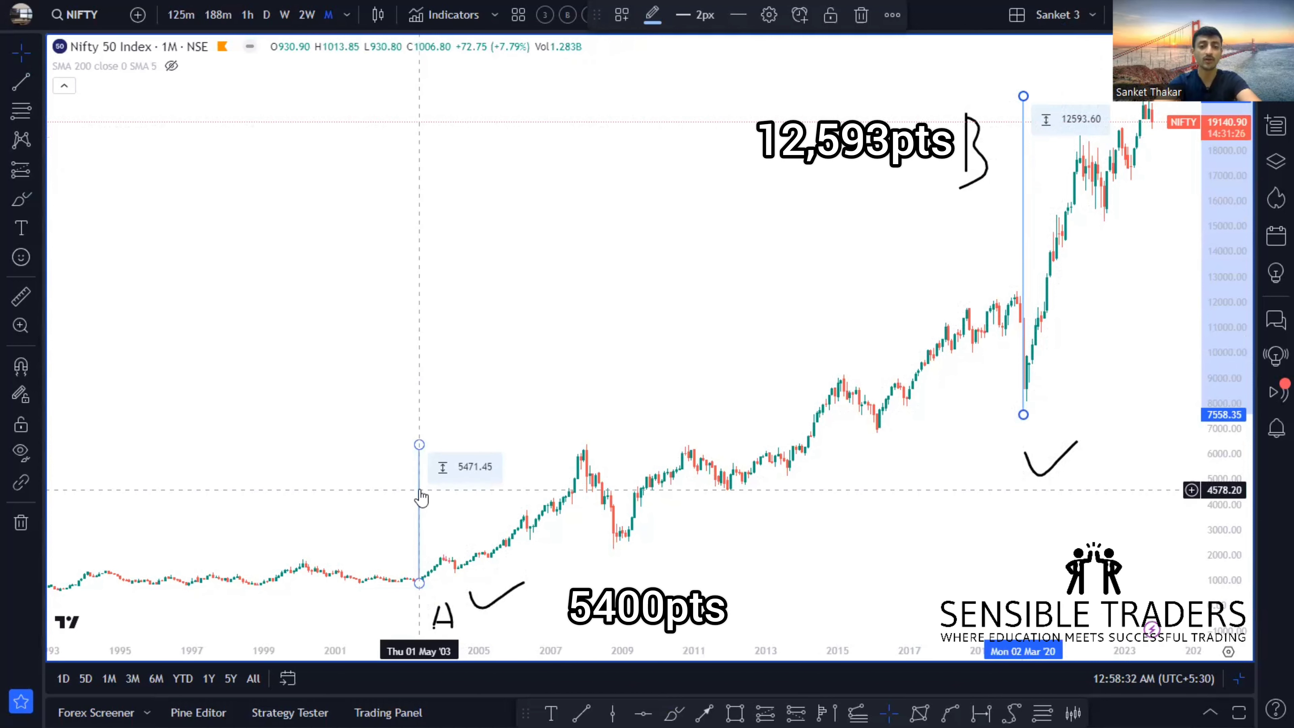
pyautogui.click(771, 303)
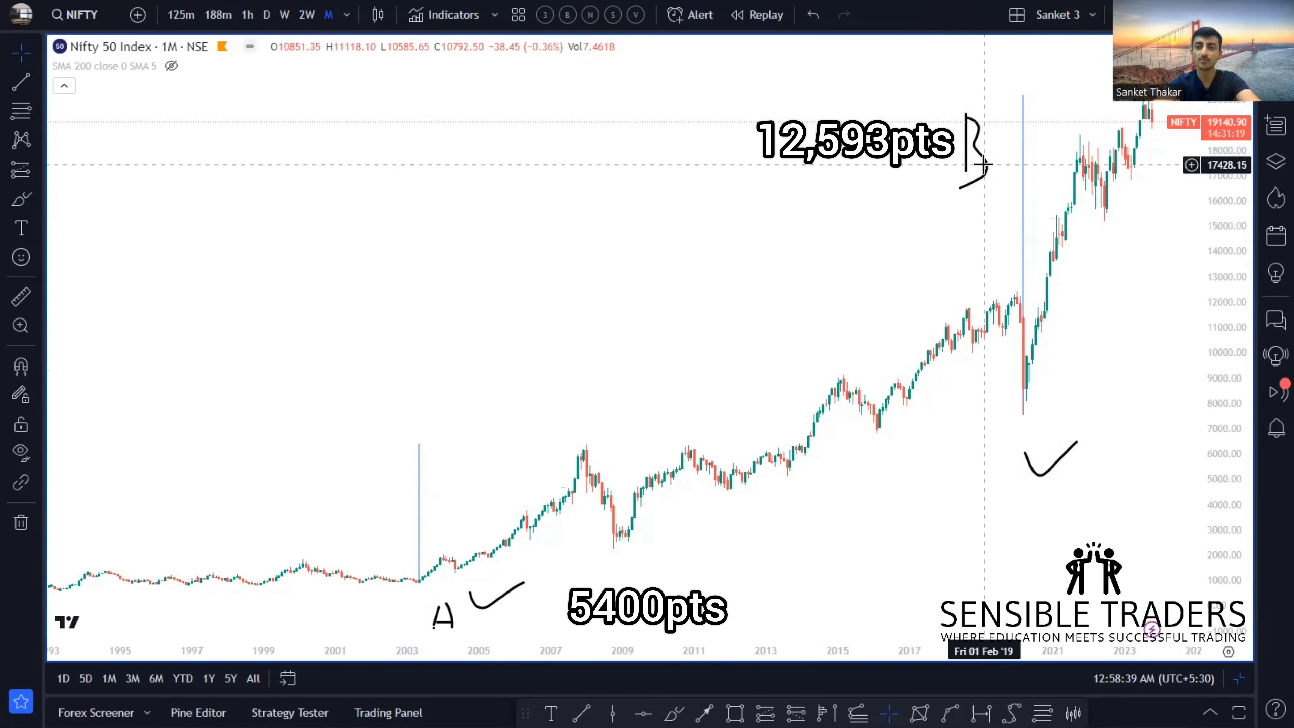
pyautogui.click(1024, 171)
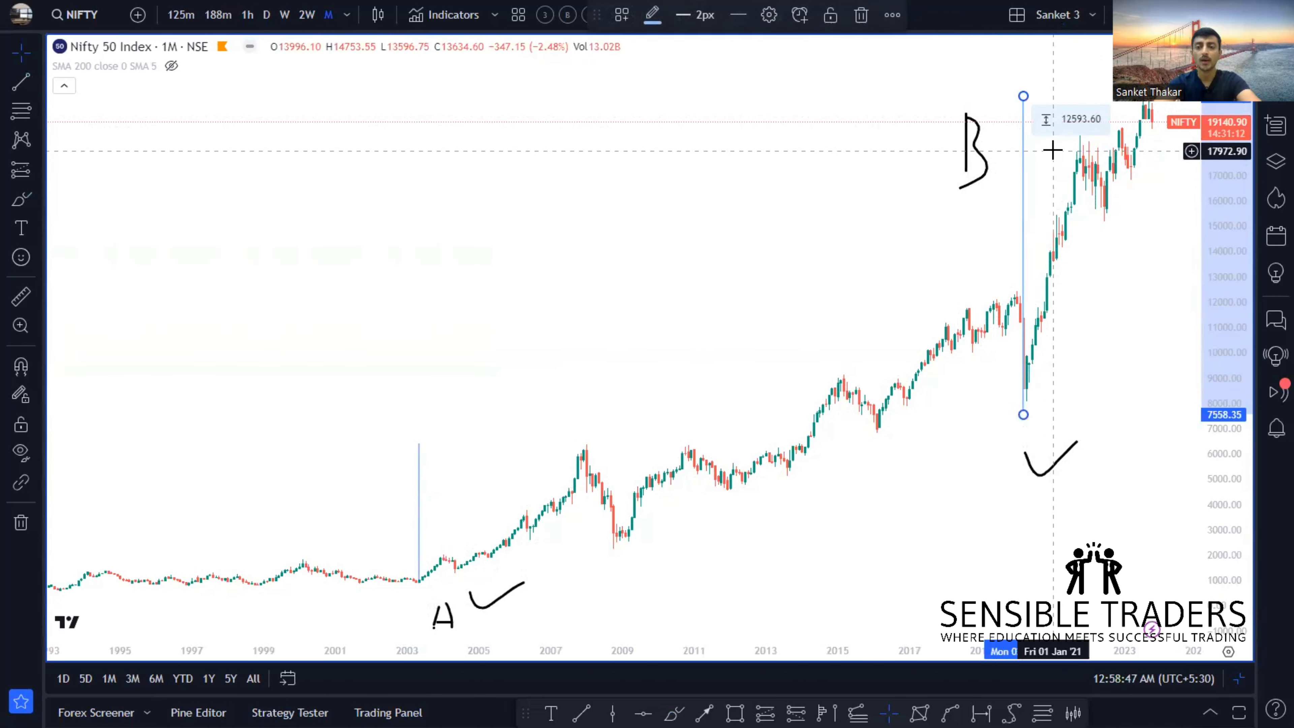
pyautogui.click(1064, 159)
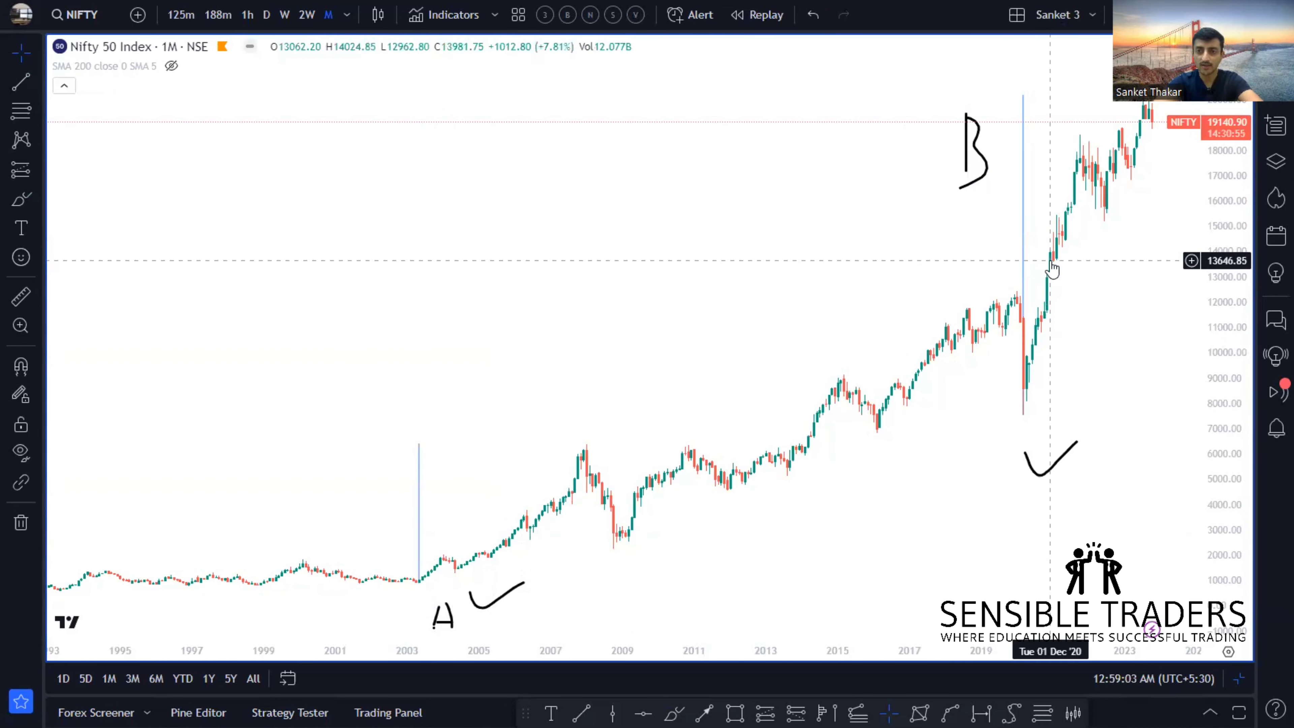
# - Enable the Percent change stat on the May 2003 trend line
pyautogui.click(419, 488)
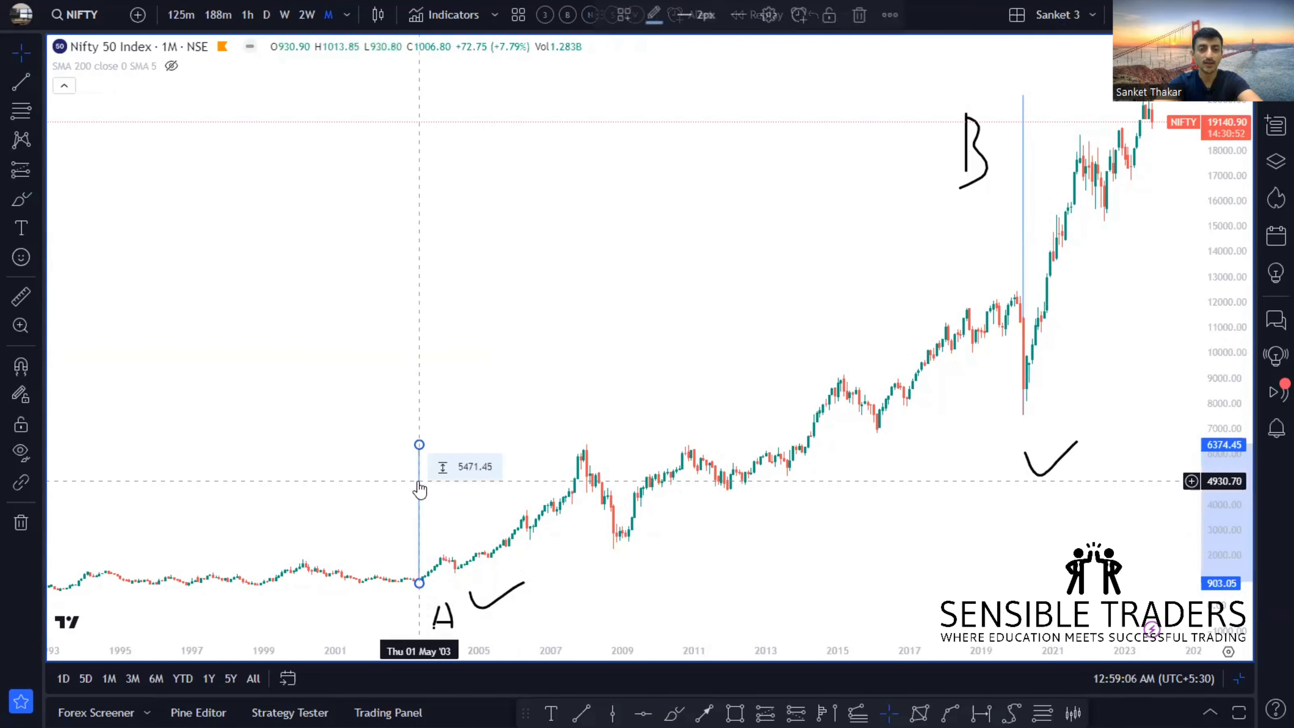
pyautogui.doubleClick(419, 489)
pyautogui.click(516, 398)
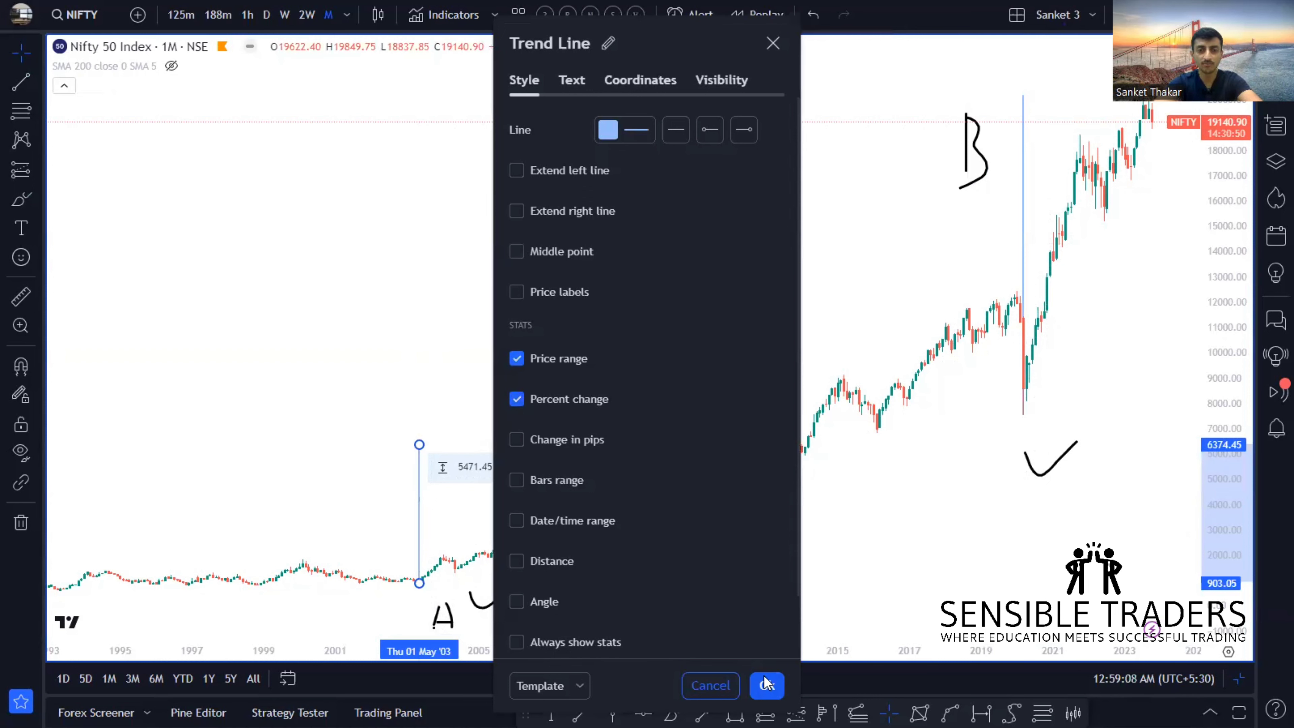
pyautogui.click(767, 686)
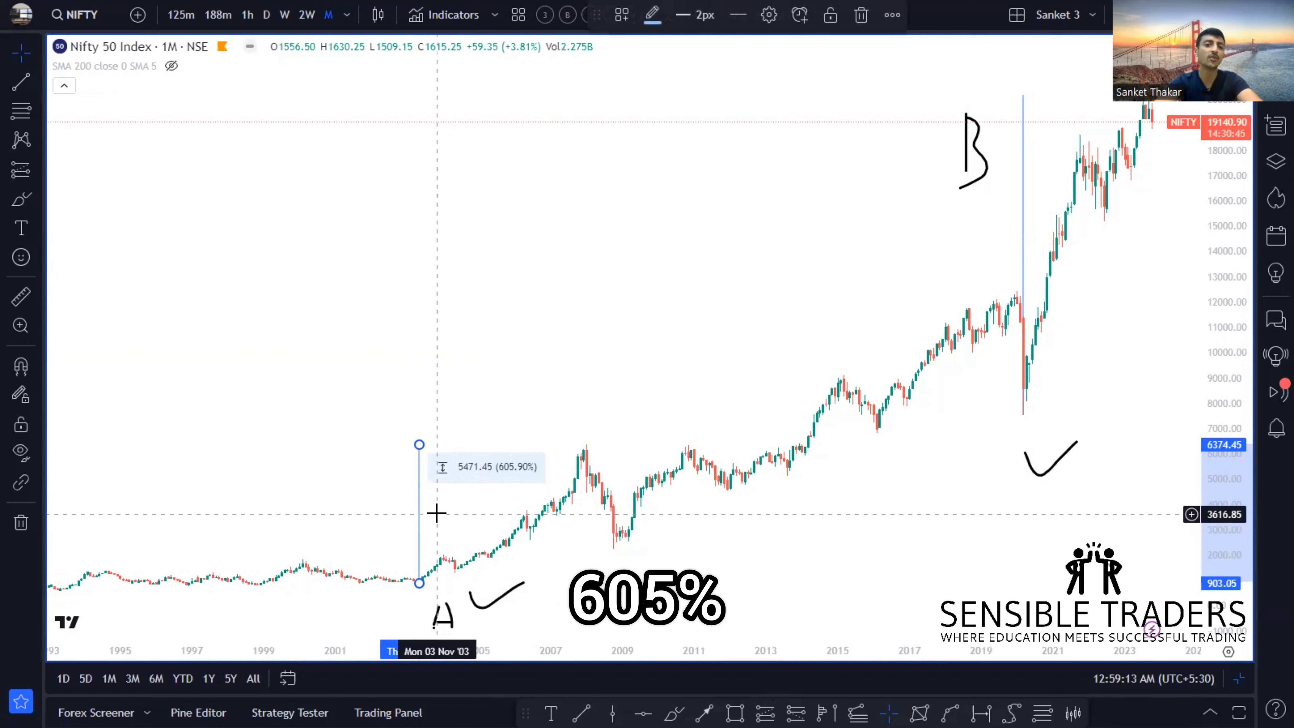
# - Enable the Percent change stat on the March 2020 trend line
pyautogui.click(1024, 224)
pyautogui.doubleClick(1025, 225)
pyautogui.click(517, 399)
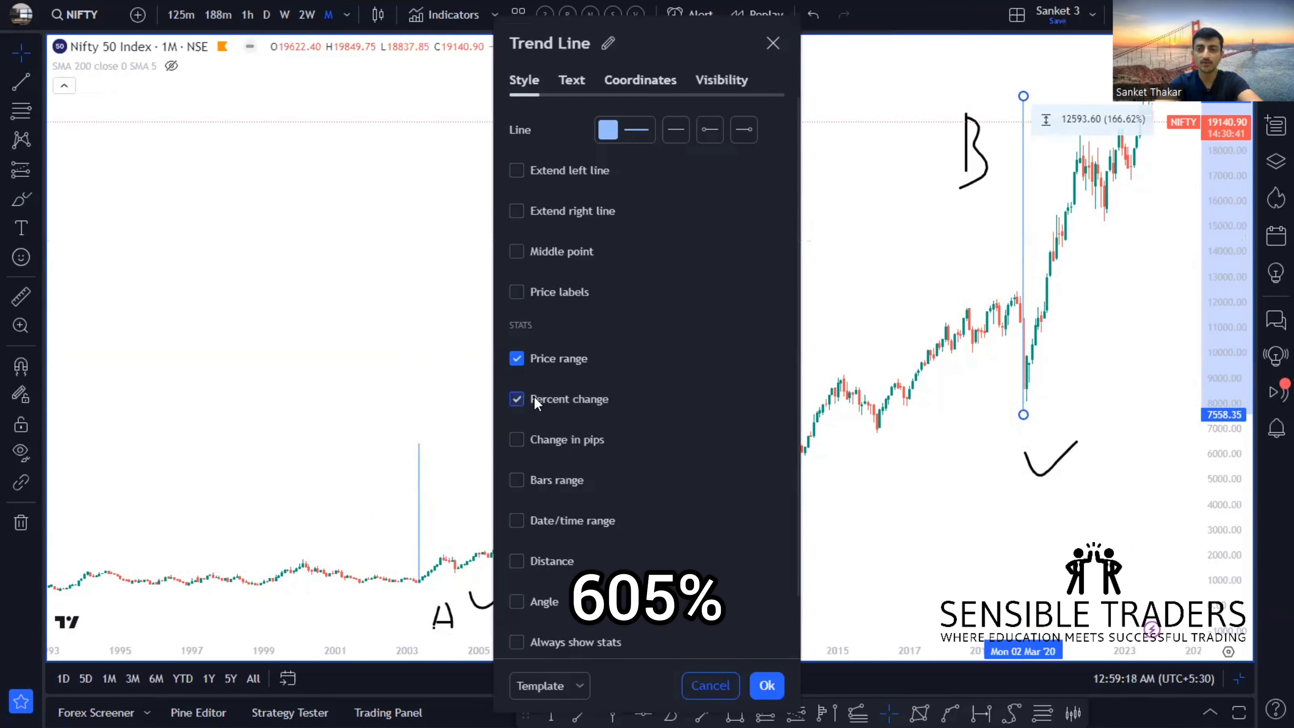
pyautogui.click(767, 684)
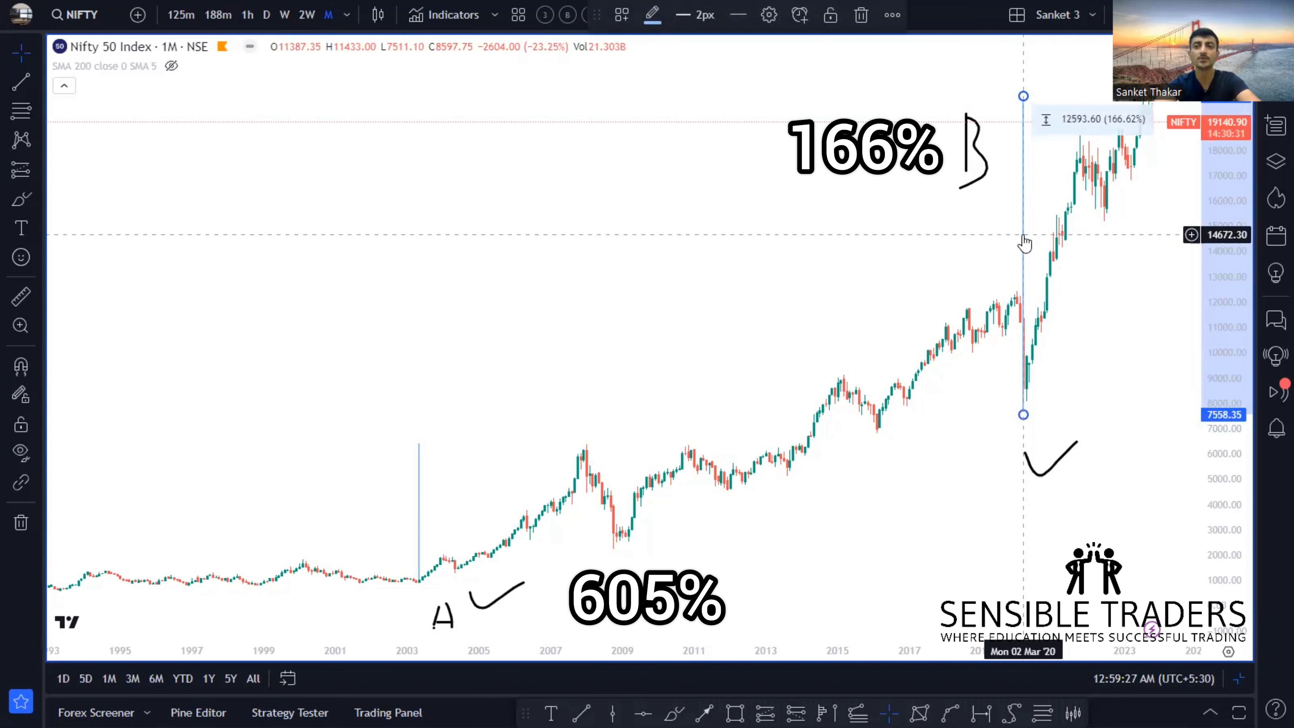
# - Compare the percent changes of the May 2003 and March 2020 trend lines
pyautogui.click(419, 469)
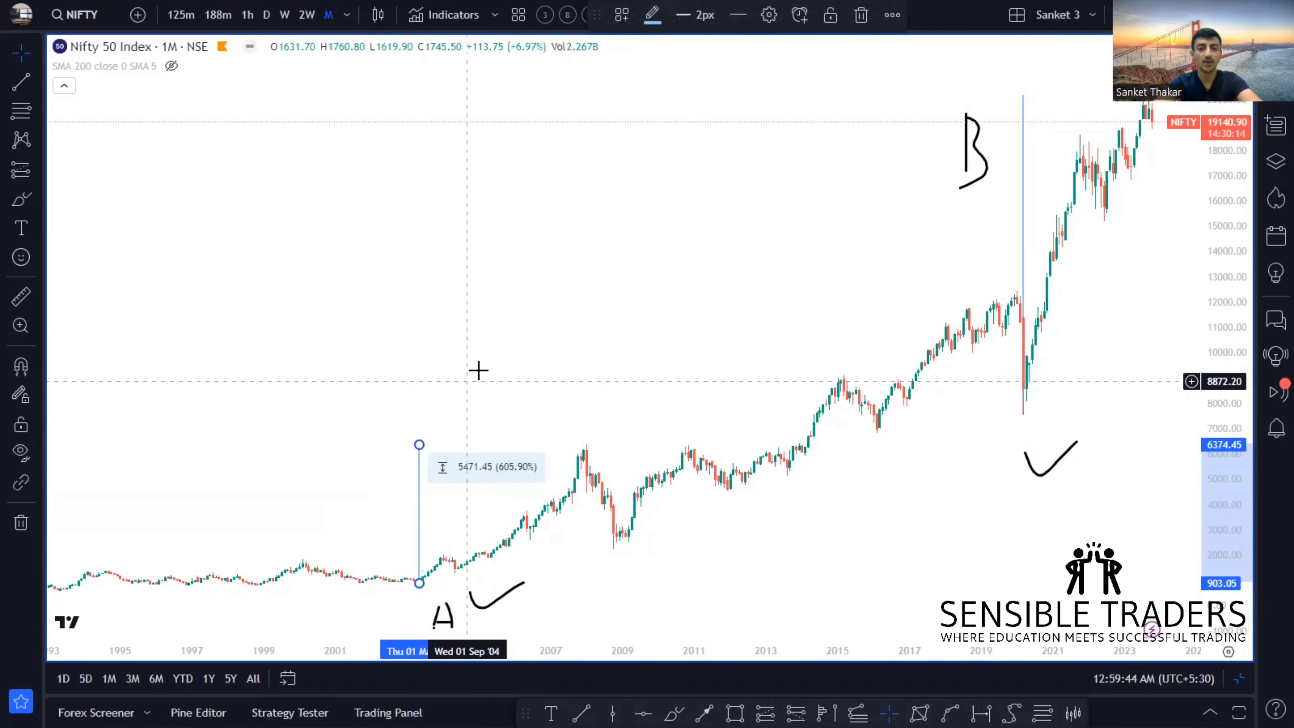
pyautogui.click(890, 298)
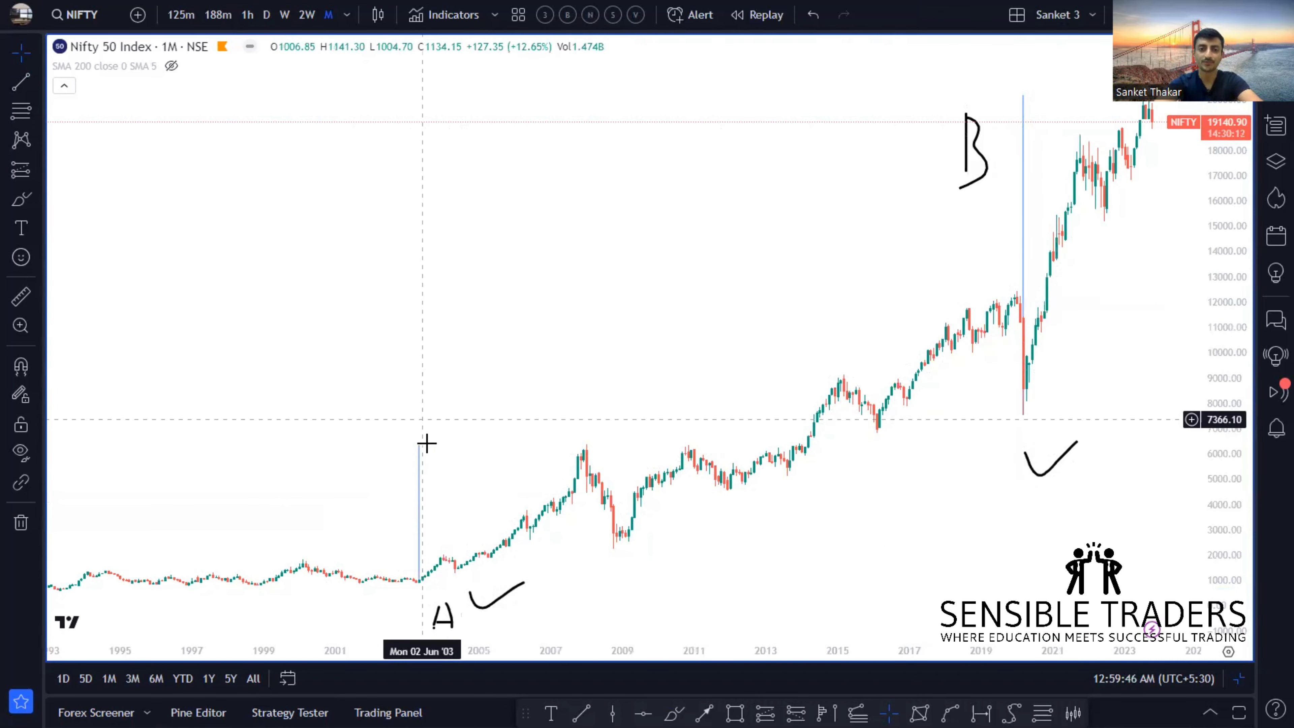
pyautogui.click(419, 473)
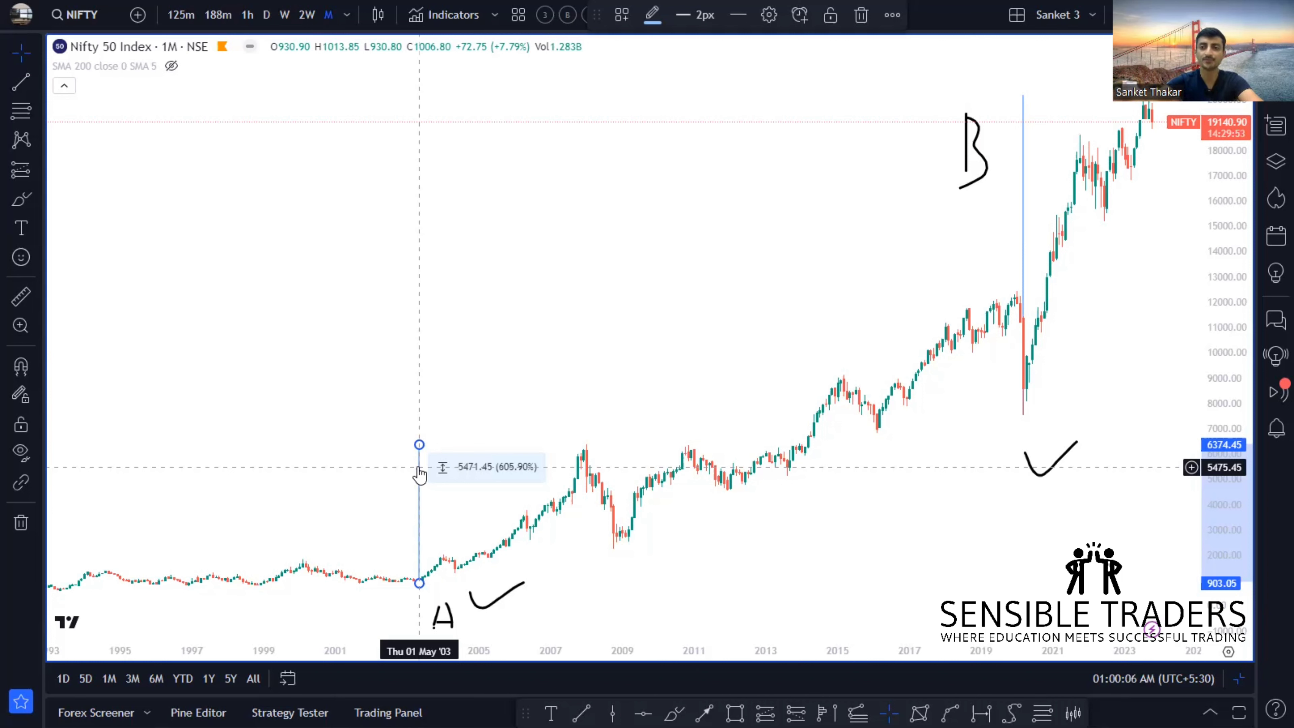
pyautogui.click(434, 450)
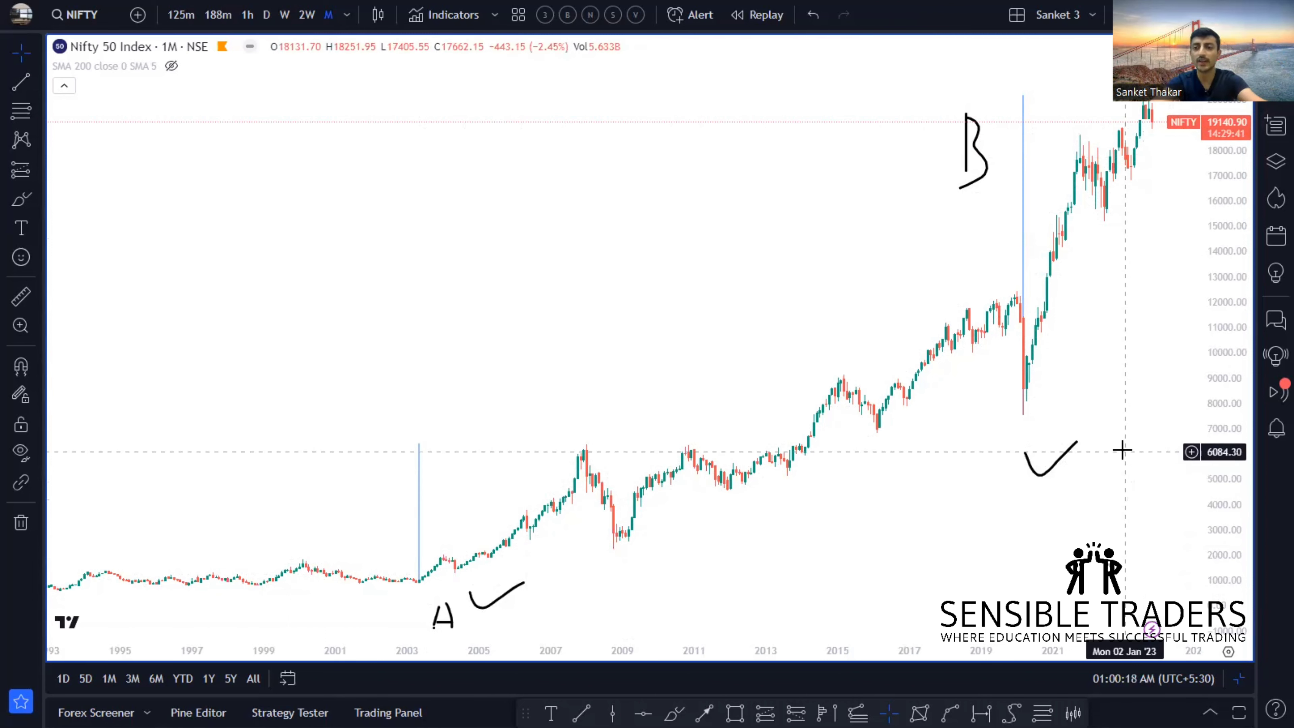
pyautogui.click(1026, 408)
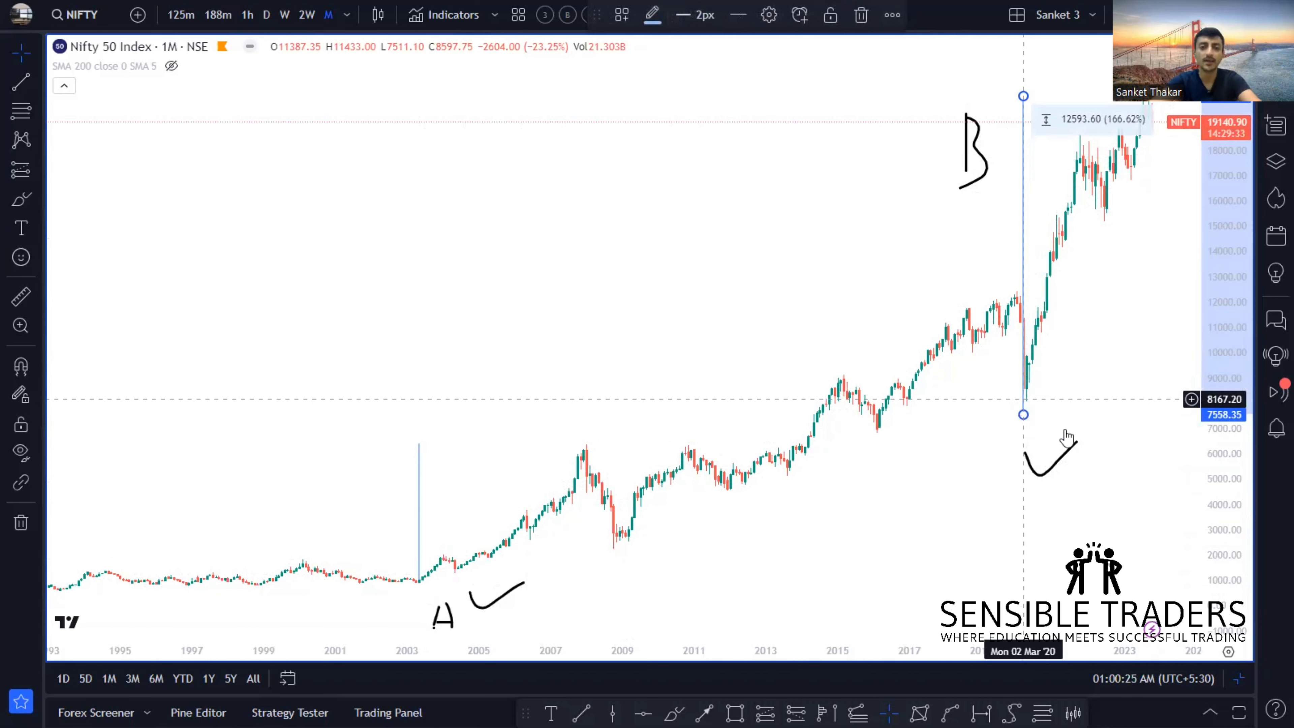
pyautogui.click(420, 526)
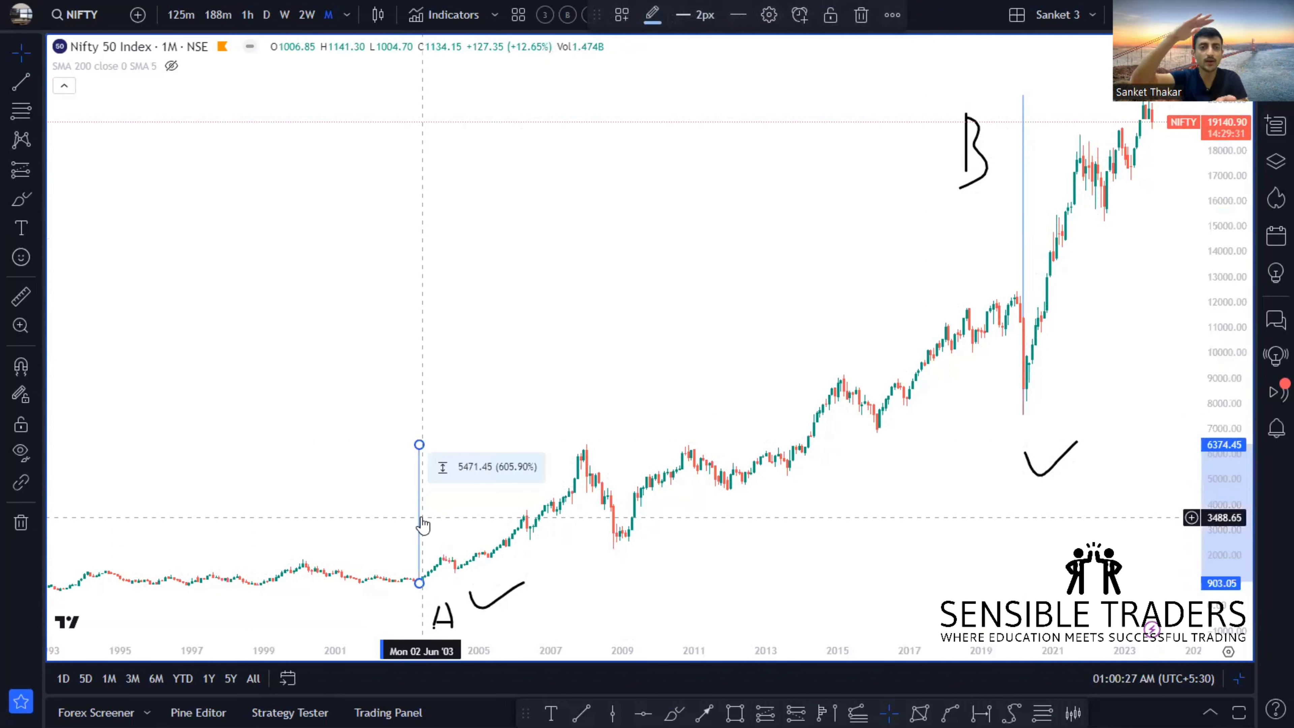
pyautogui.click(694, 208)
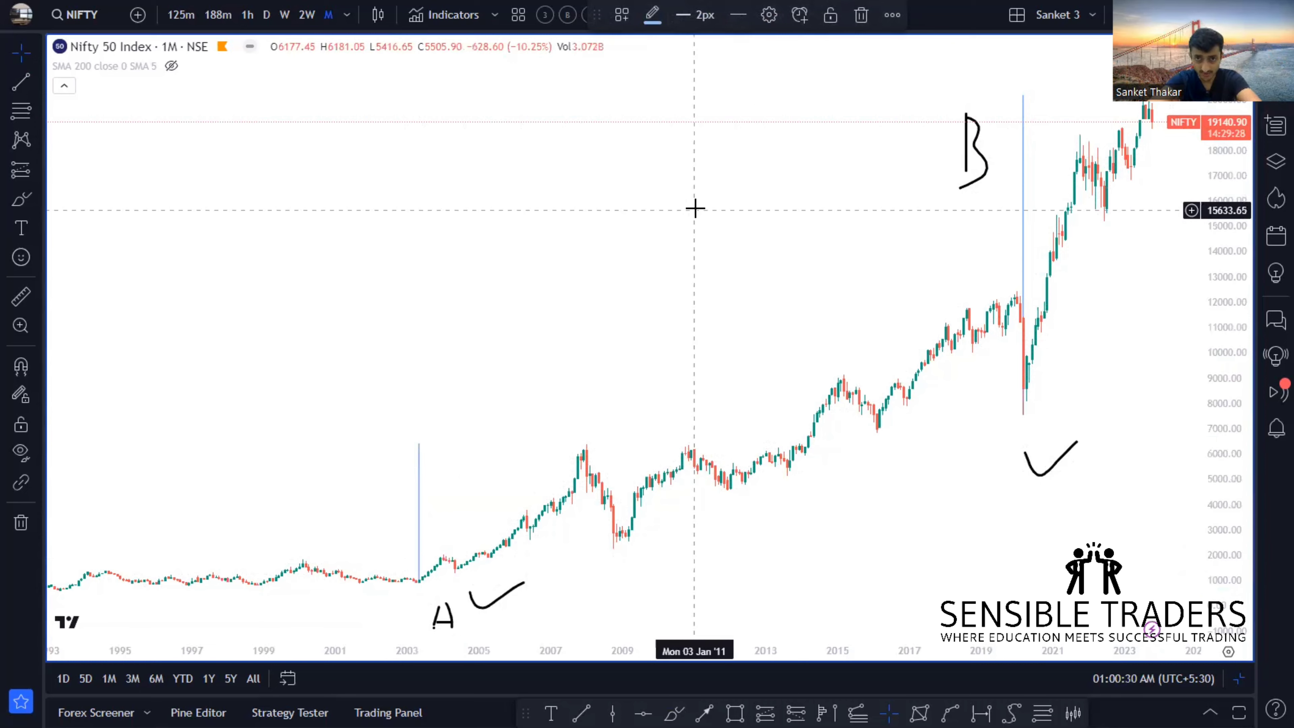
# - Switch the chart's price scale from regular to logarithmic
pyautogui.click(1229, 651)
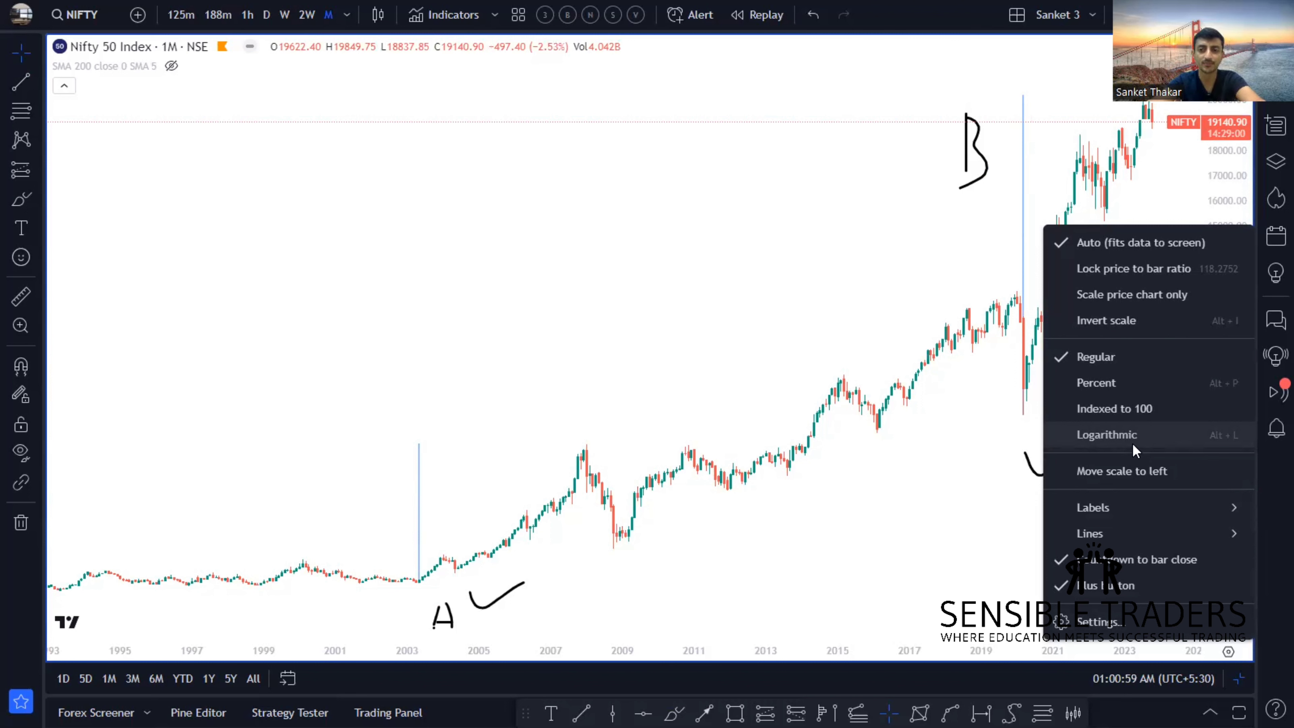
pyautogui.click(1107, 434)
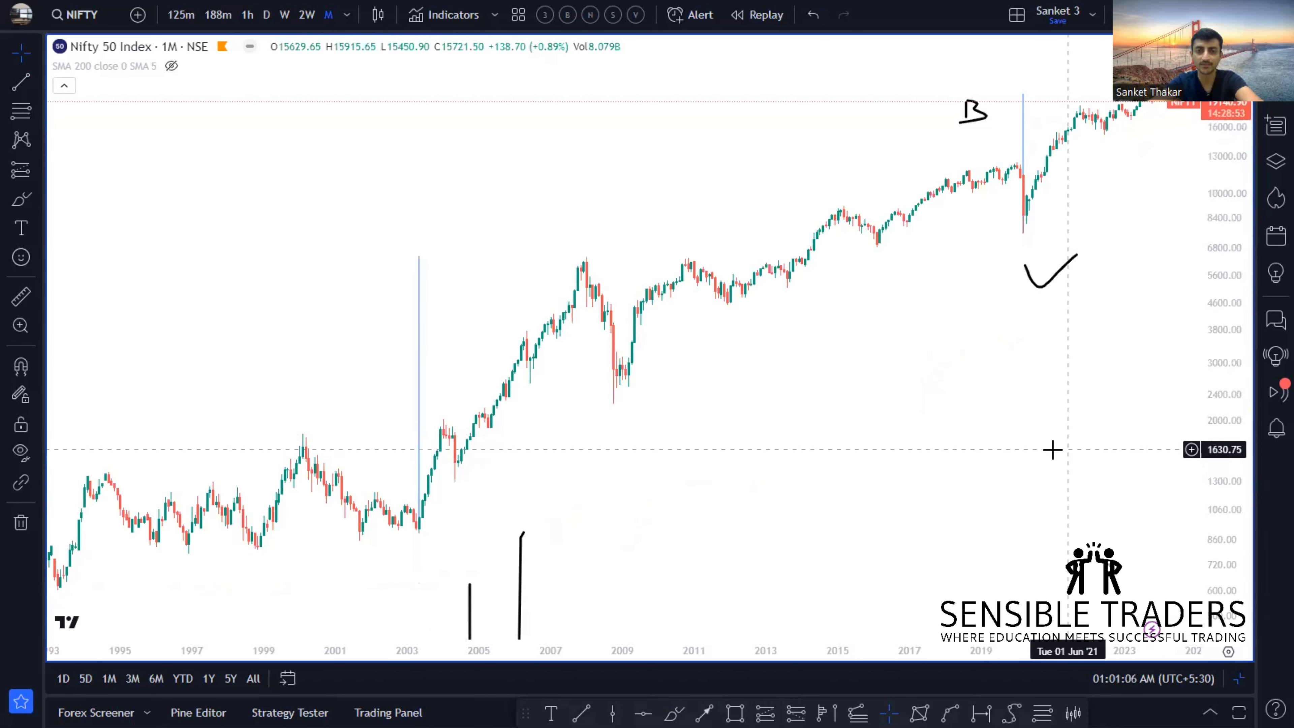
pyautogui.scroll(-2, 1050, 449)
pyautogui.scroll(1, 1049, 449)
# - Remove all drawings from the chart
pyautogui.rightClick(608, 492)
pyautogui.press('Escape')
pyautogui.rightClick(683, 412)
pyautogui.click(788, 645)
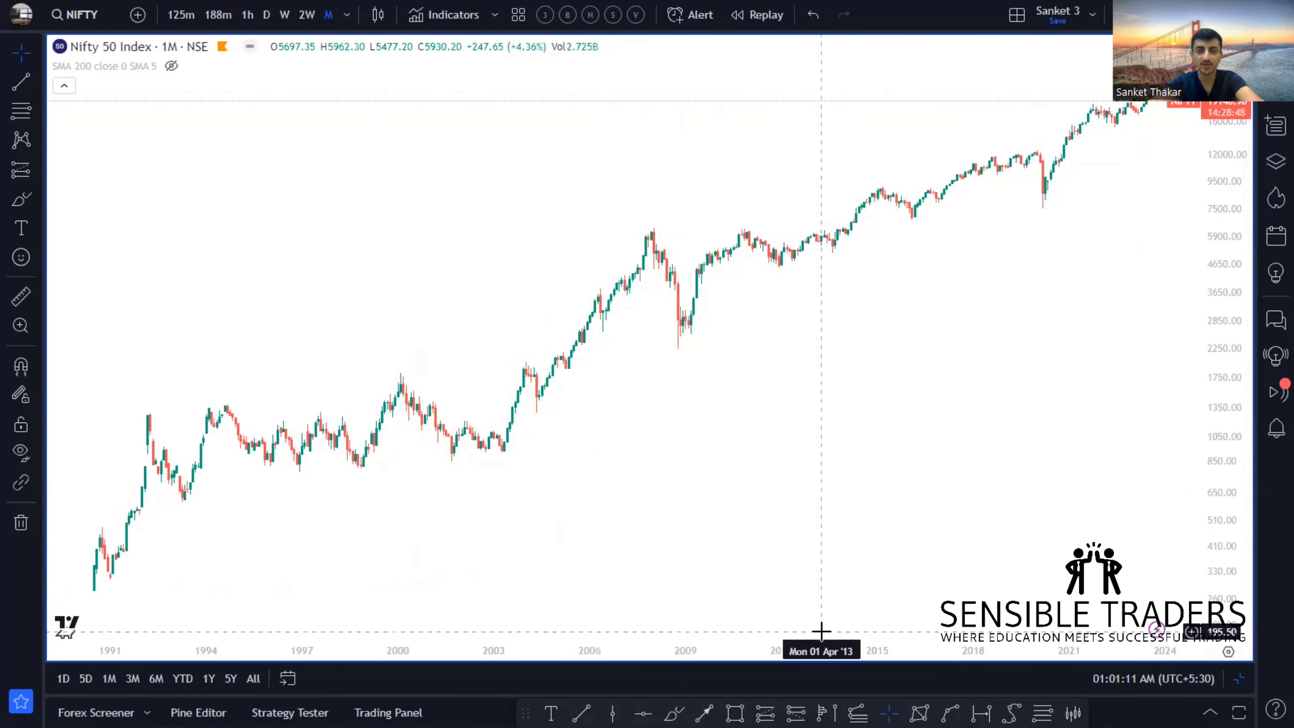
# - Toggle the Nifty 50 price scale repeatedly between regular and logarithmic to compare both views, ending on logarithmic
pyautogui.rightClick(1208, 556)
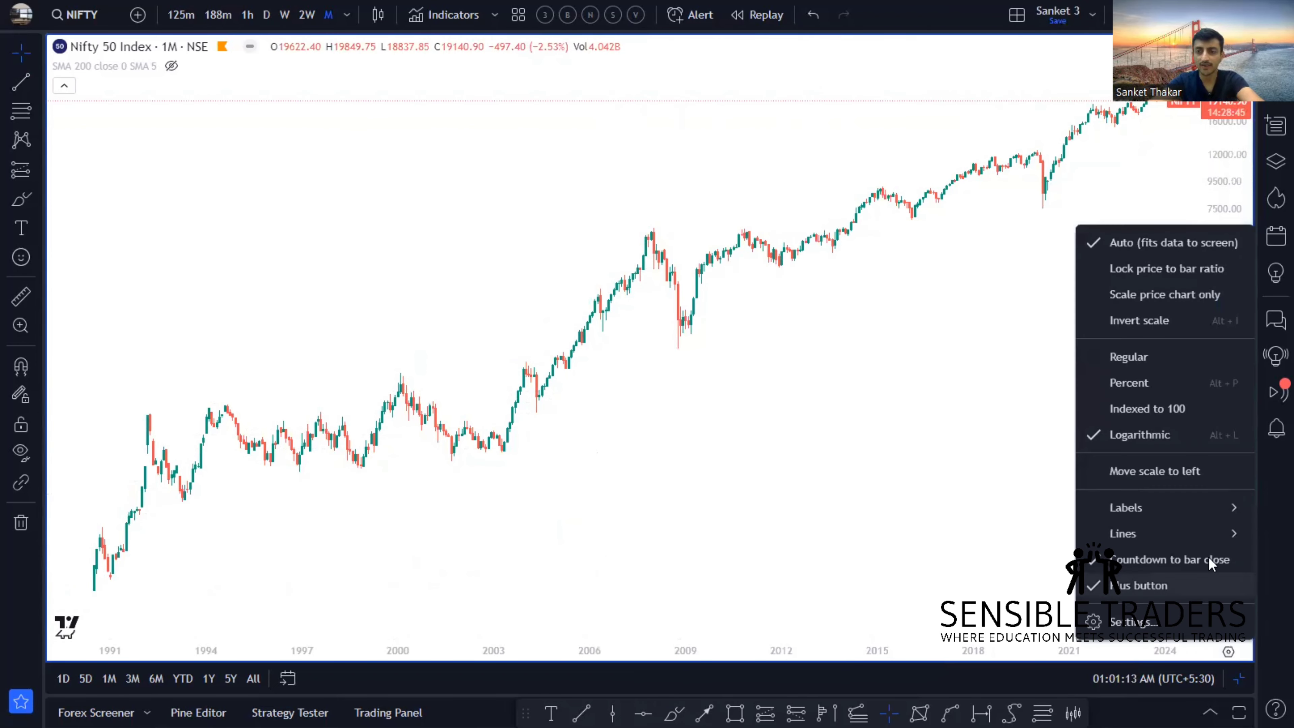
pyautogui.click(1139, 436)
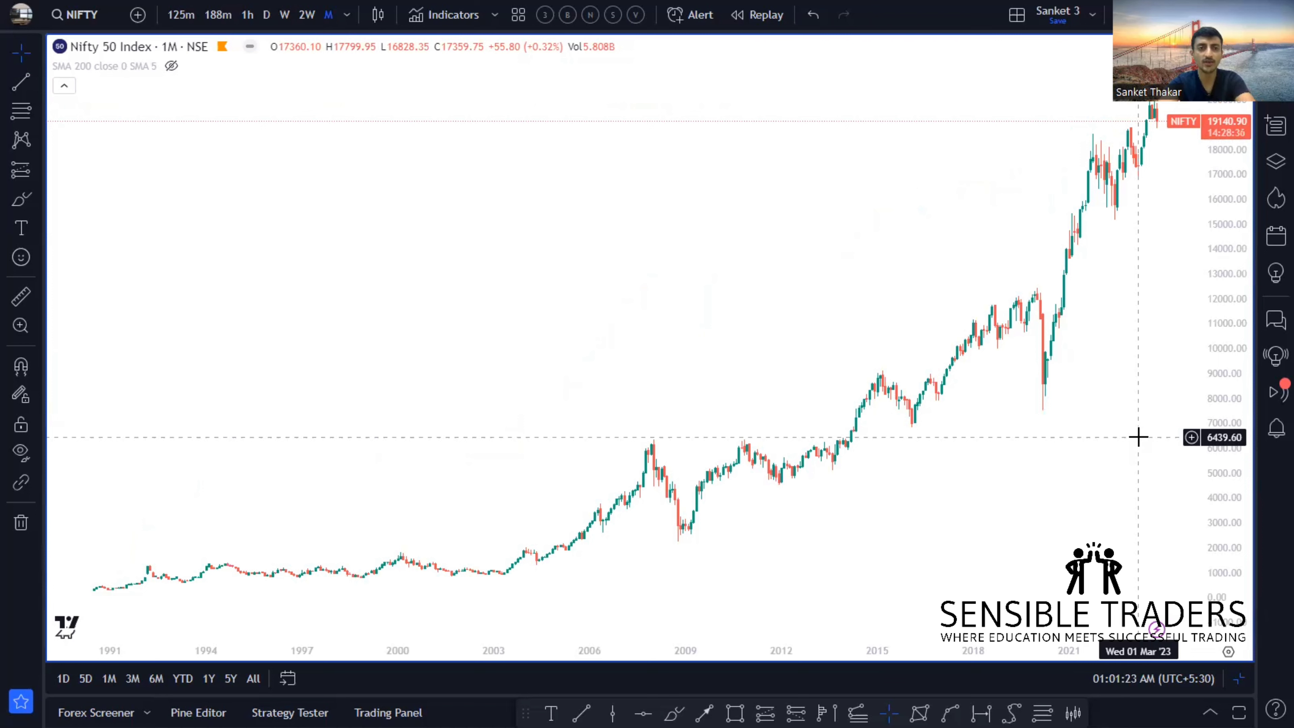
pyautogui.hotkey('alt', 'l')
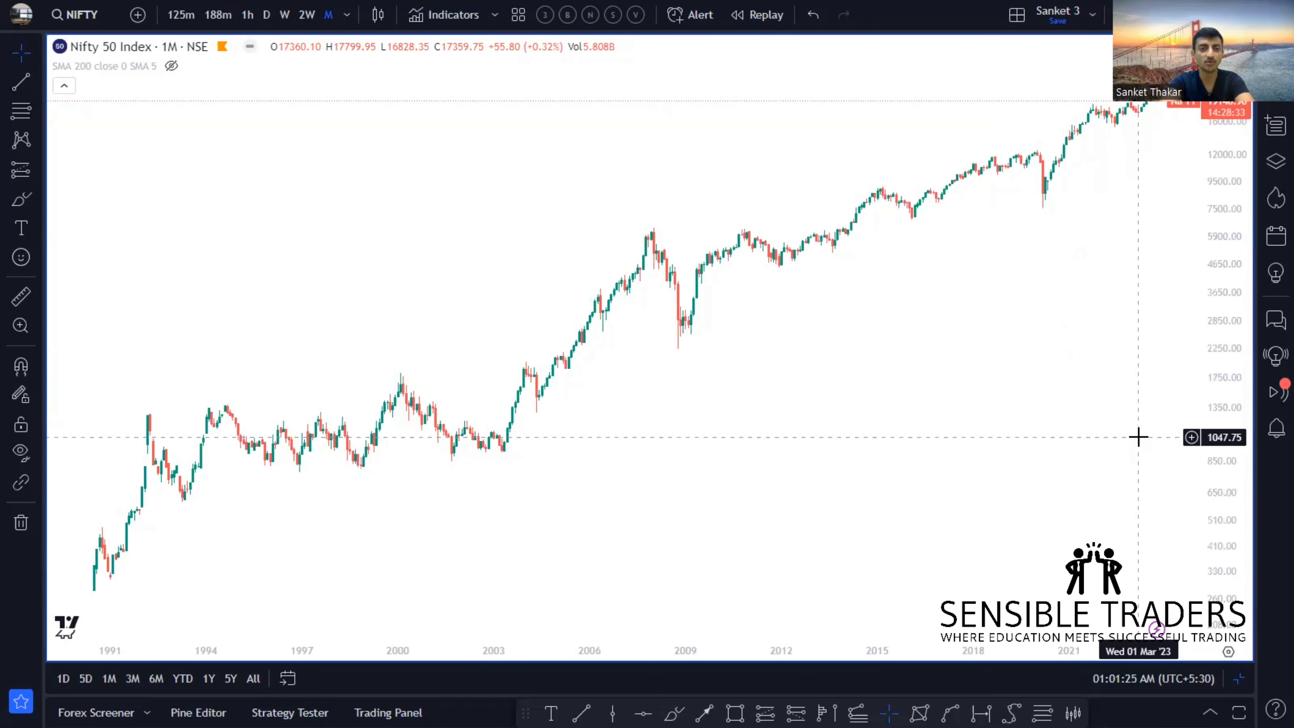
pyautogui.hotkey('alt', 'l')
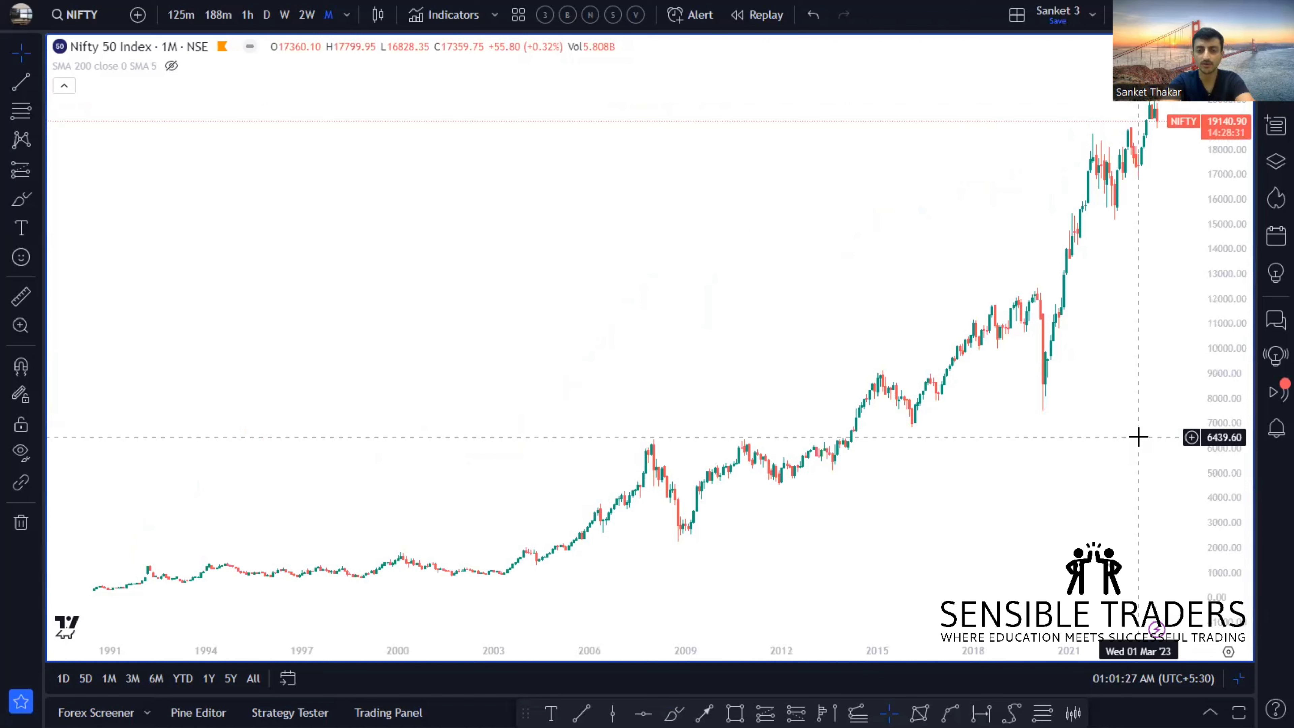
pyautogui.hotkey('alt', 'l')
pyautogui.hotkey('alt', 'l')
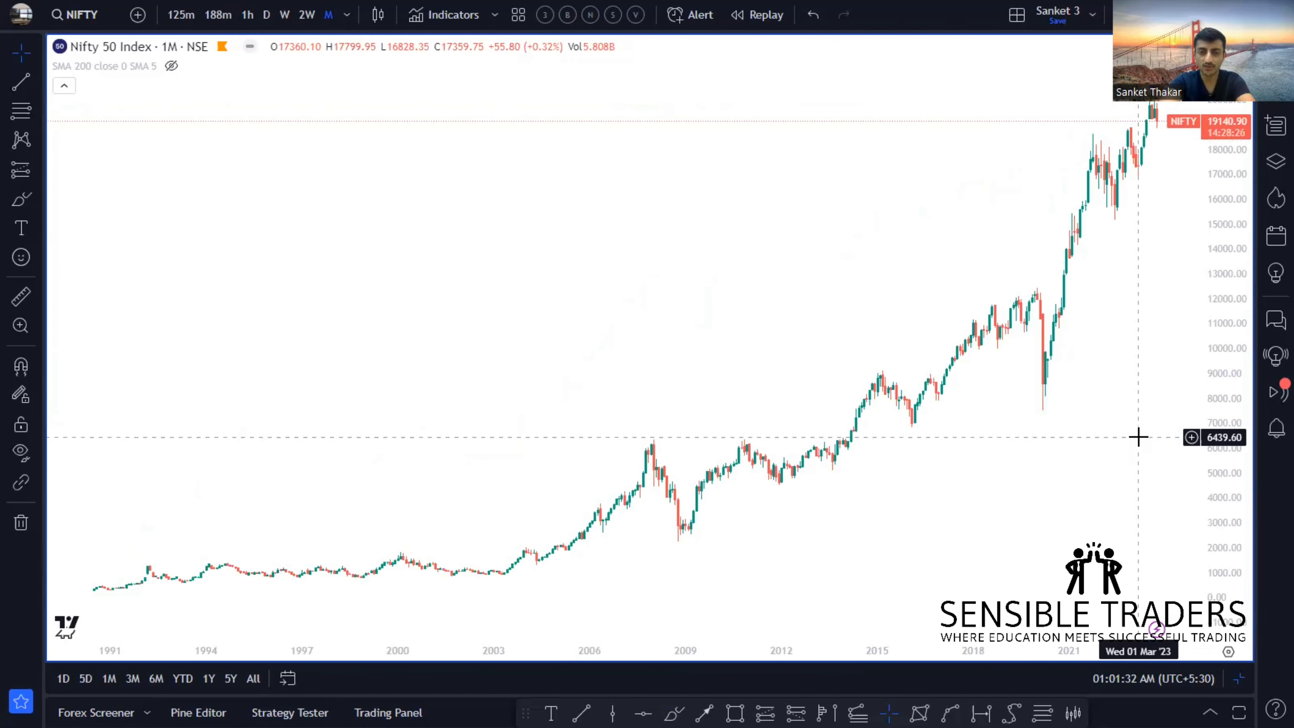
pyautogui.hotkey('alt', 'l')
# - Draw vertical trend lines from about 924 in May 2003 to the 2008 peak level and from about 7222 in March 2020 to the latest highs
pyautogui.click(22, 89)
pyautogui.click(504, 452)
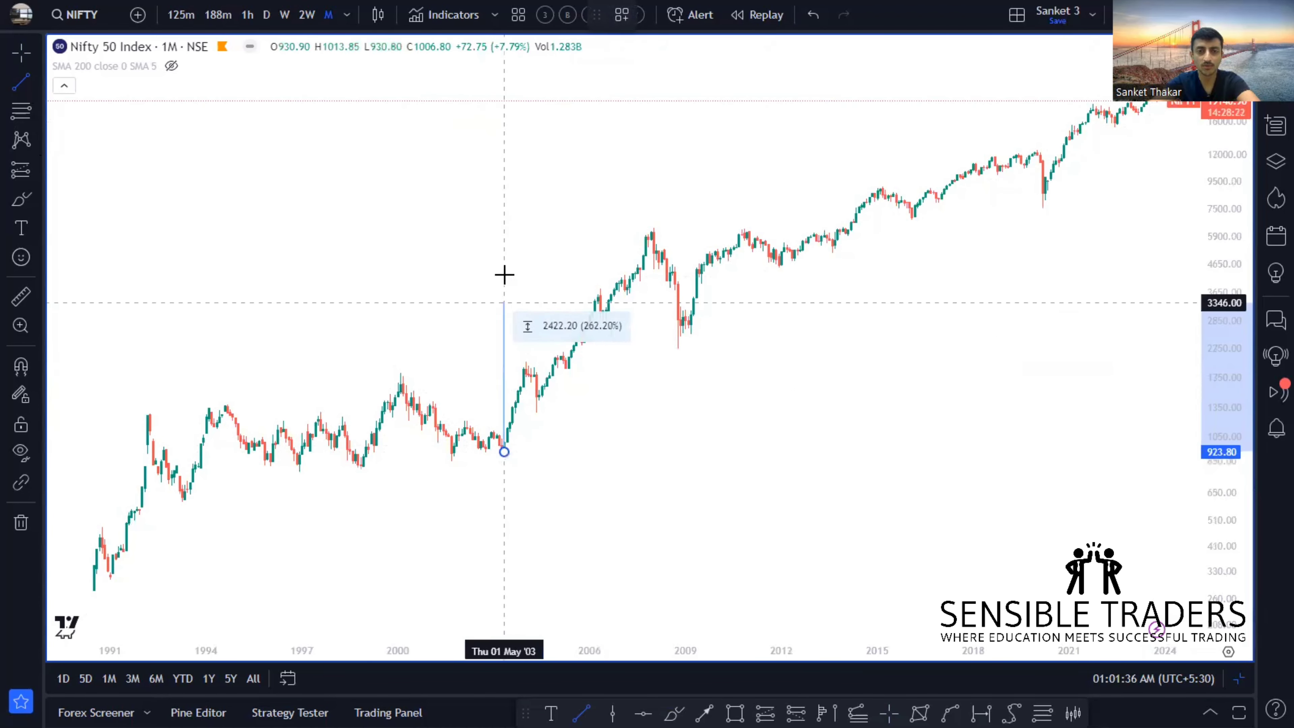
pyautogui.click(504, 228)
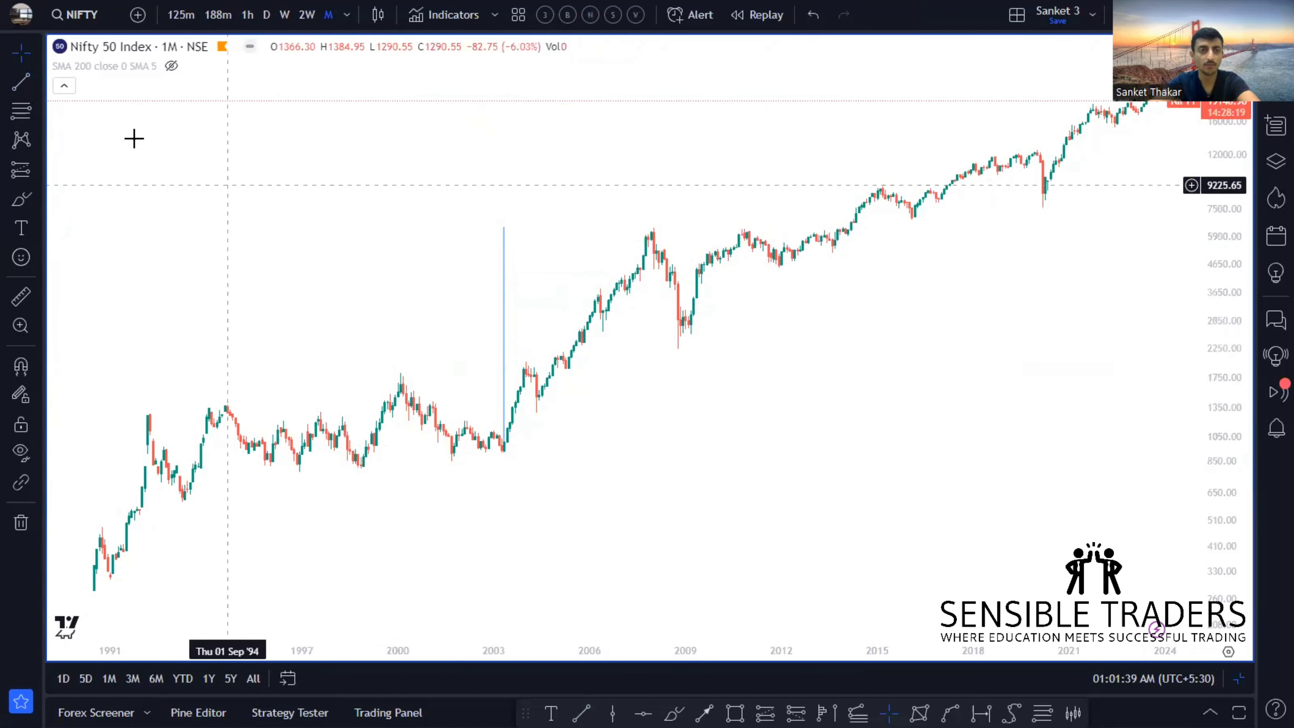
pyautogui.click(1043, 214)
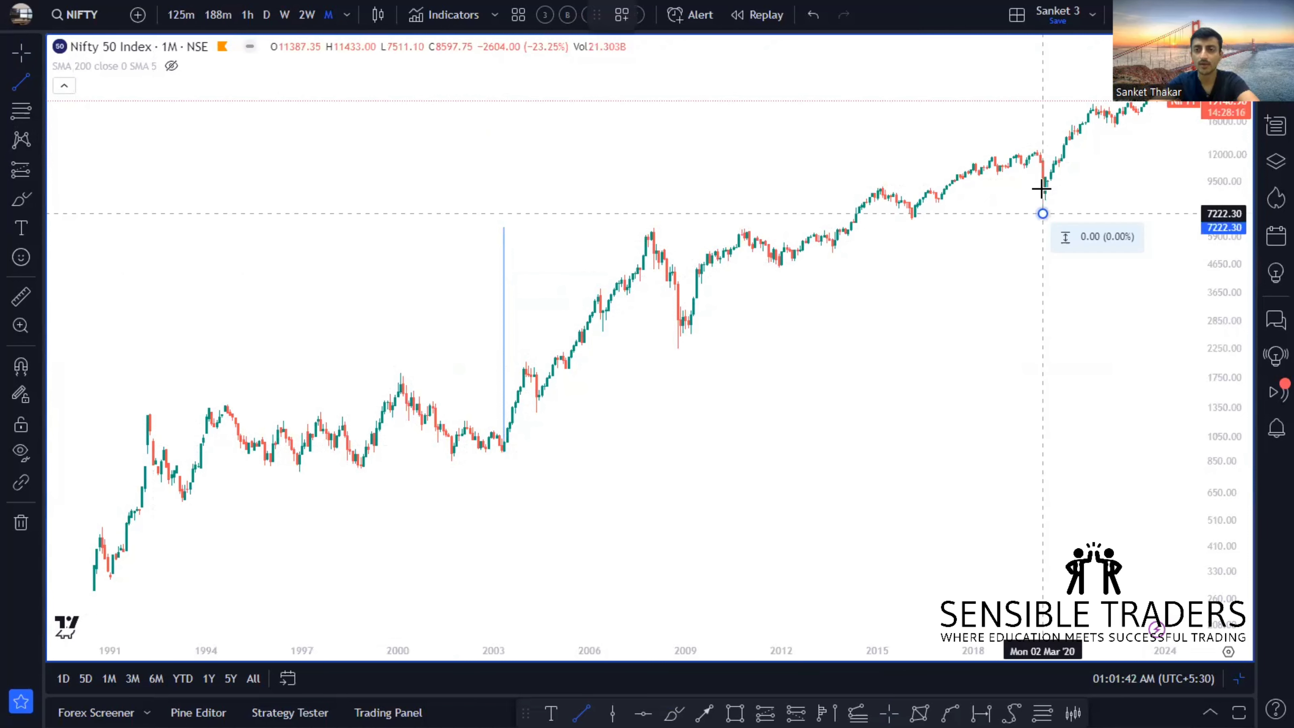
pyautogui.click(1043, 103)
# - Handwrite a B beside the March 2020 line and an A below the May 2003 line with the Brush
pyautogui.hotkey('alt', 'b')
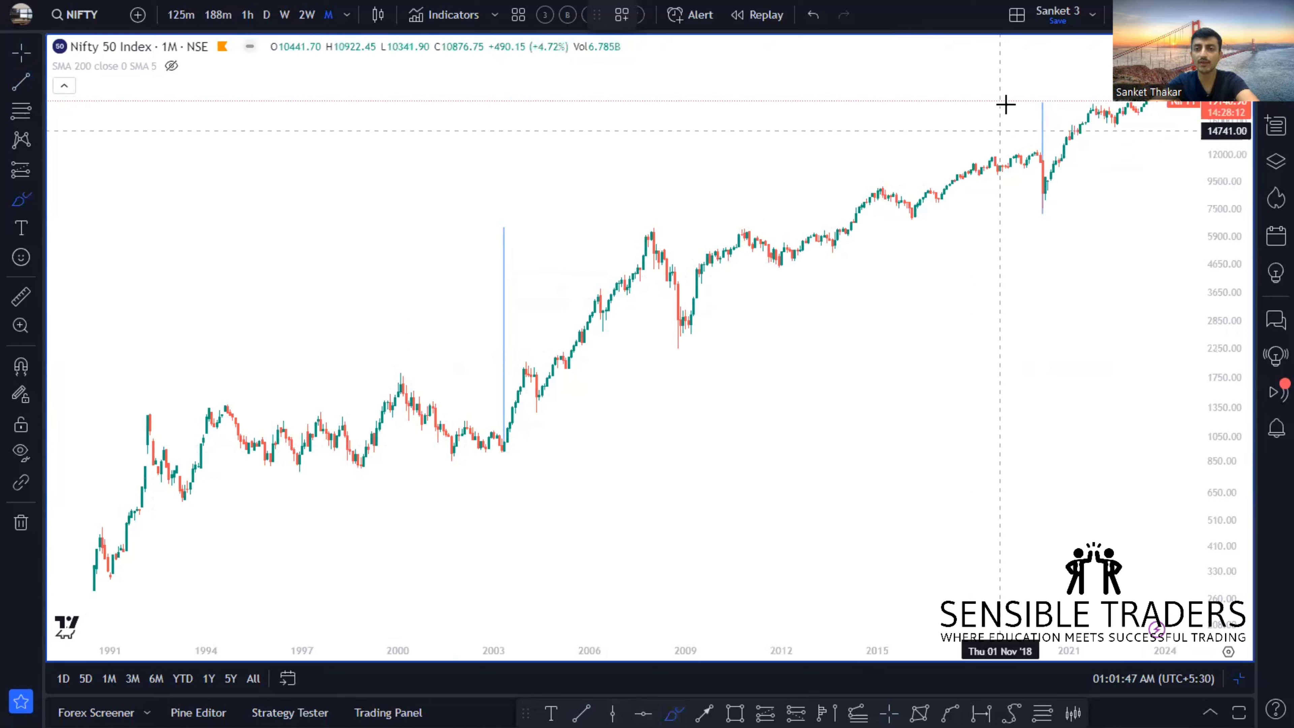
pyautogui.moveTo(1014, 86)
pyautogui.mouseDown()
pyautogui.moveTo(1025, 94)
pyautogui.moveTo(1011, 97)
pyautogui.mouseUp()
pyautogui.moveTo(505, 492)
pyautogui.mouseDown()
pyautogui.moveTo(510, 459)
pyautogui.moveTo(539, 503)
pyautogui.moveTo(529, 481)
pyautogui.mouseUp()
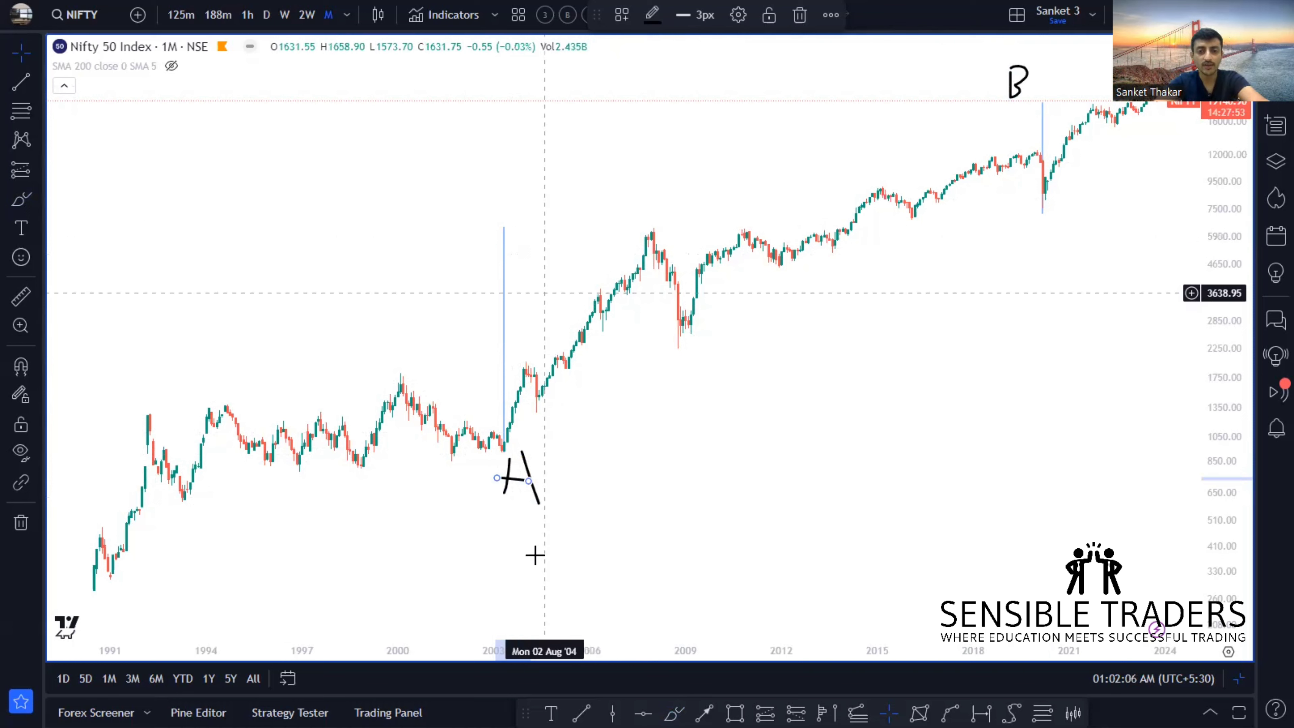
# - Circle the 2003–2008 rally with the Brush and draw freehand arrows pointing to that rally and toward the March 2020 line
pyautogui.click(674, 713)
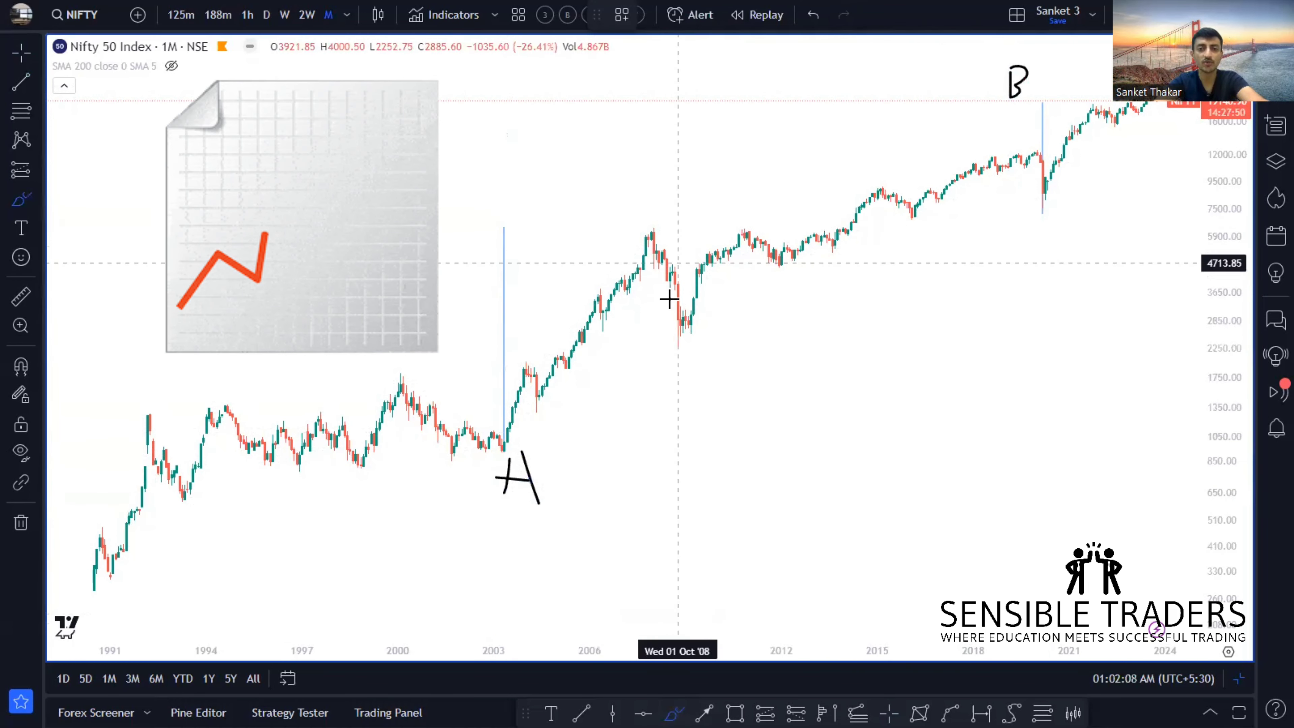
pyautogui.moveTo(703, 290)
pyautogui.mouseDown()
pyautogui.moveTo(575, 144)
pyautogui.moveTo(467, 301)
pyautogui.mouseUp()
pyautogui.moveTo(464, 349)
pyautogui.mouseDown()
pyautogui.moveTo(607, 449)
pyautogui.moveTo(696, 280)
pyautogui.mouseUp()
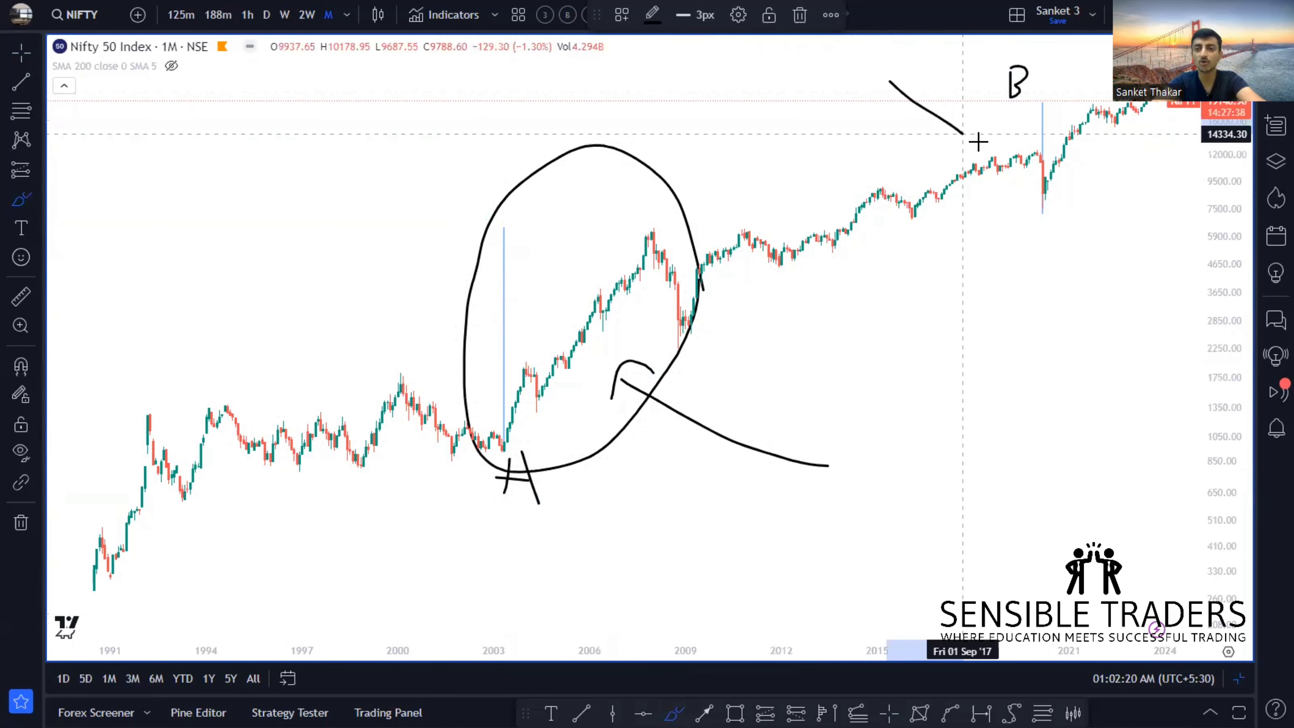
pyautogui.moveTo(977, 139)
pyautogui.mouseDown()
pyautogui.moveTo(1000, 145)
pyautogui.moveTo(962, 153)
pyautogui.mouseUp()
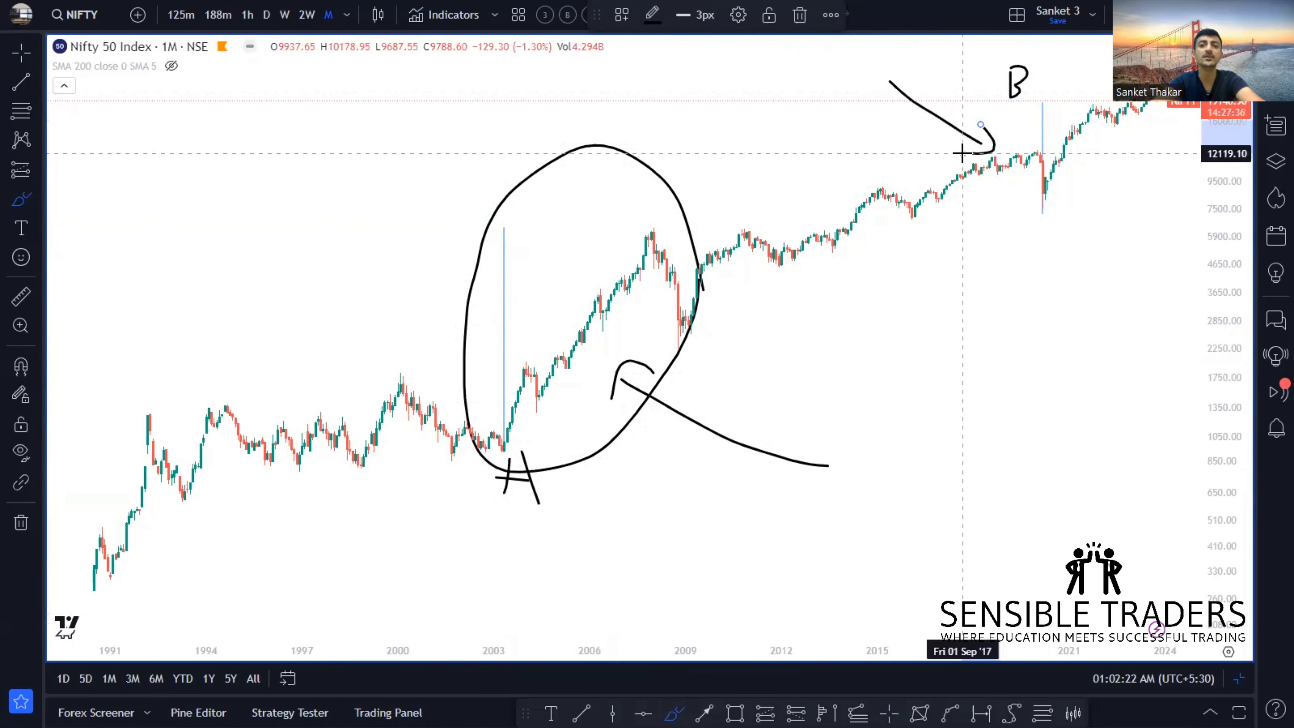
pyautogui.rightClick(944, 248)
pyautogui.click(882, 320)
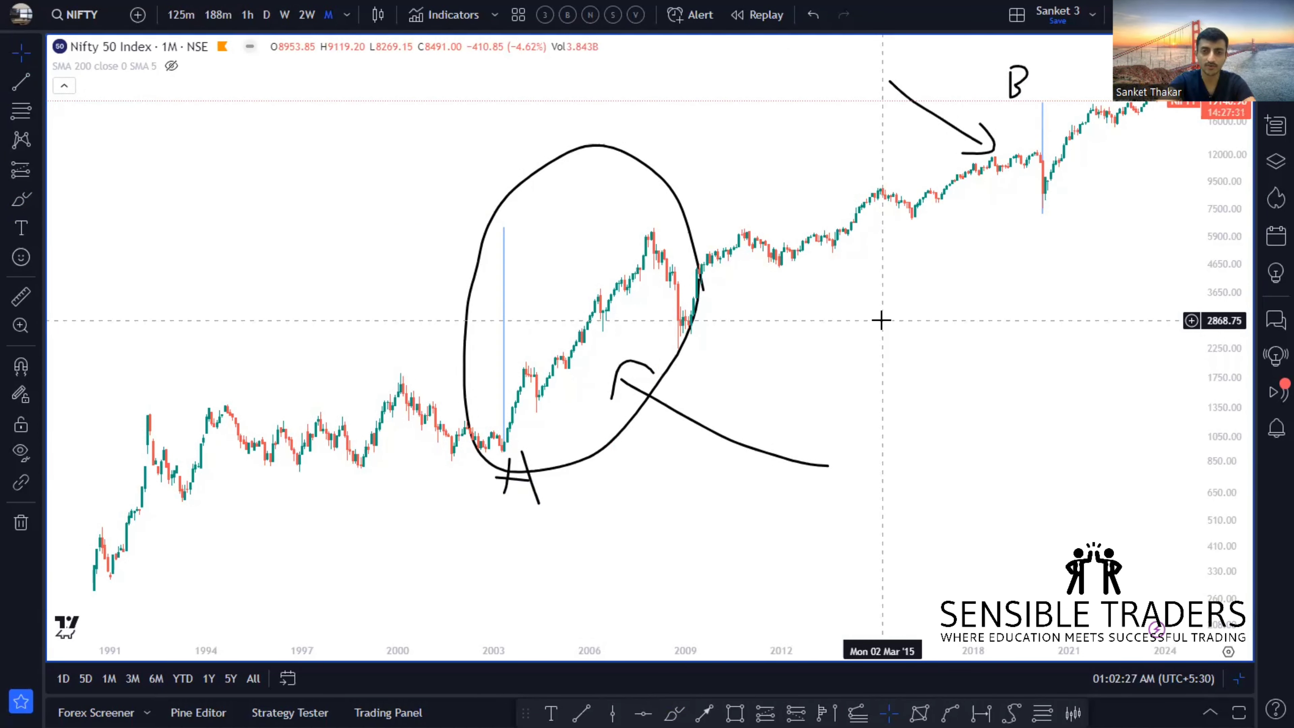
# - Switch the annotated chart to the regular price scale and remove all drawings
pyautogui.hotkey('alt', 'l')
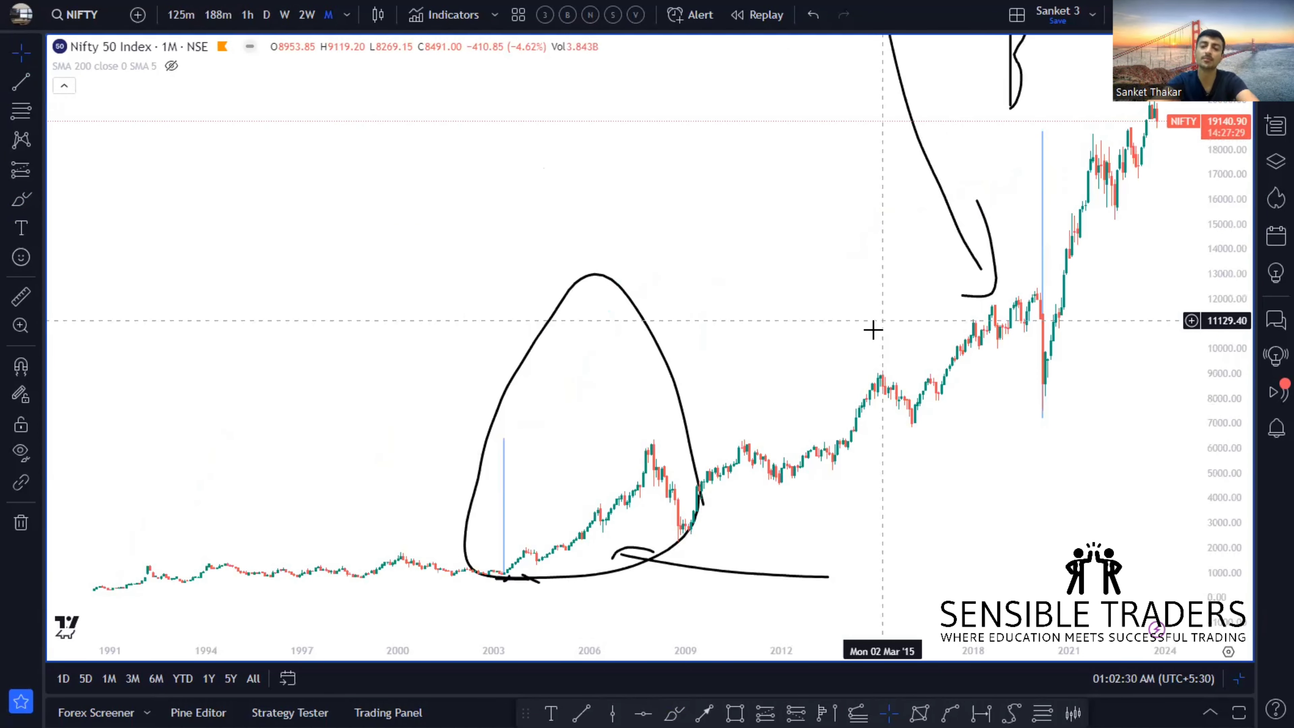
pyautogui.rightClick(792, 297)
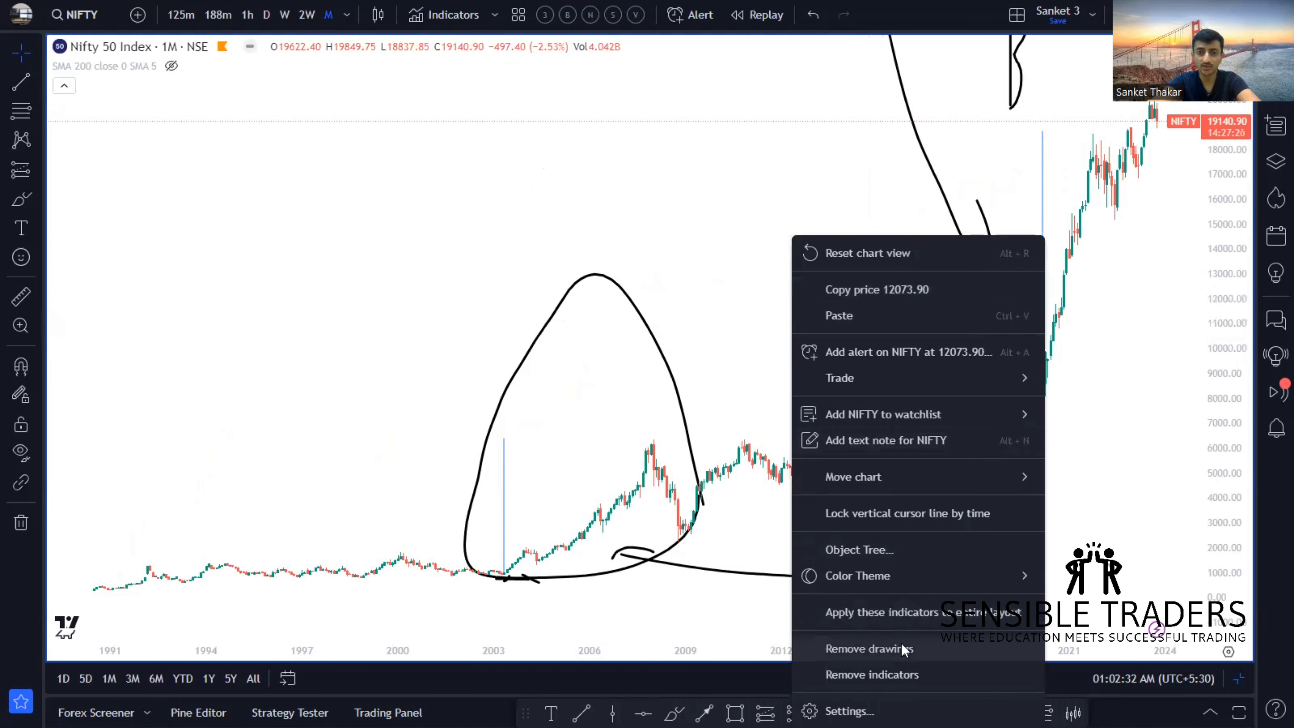
pyautogui.click(901, 643)
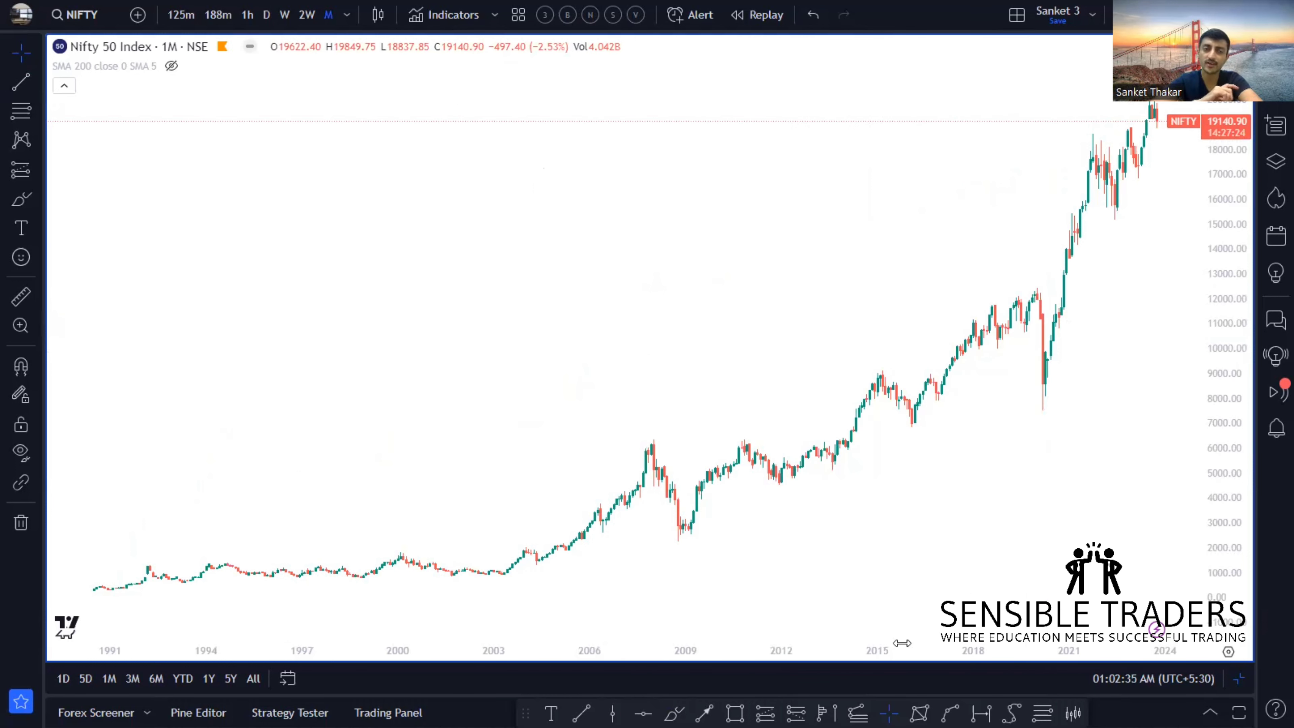
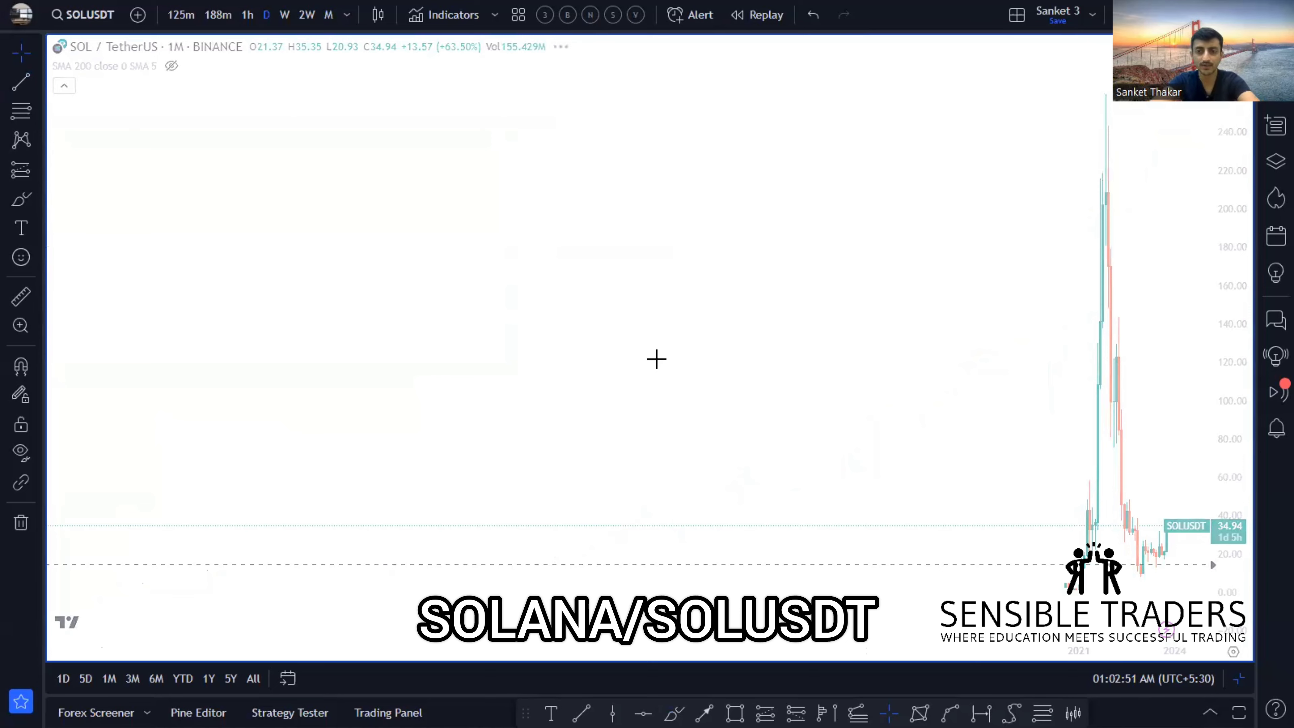
# - Set the SOLUSDT chart to the 1W interval and widen its candles
pyautogui.write('1W')
pyautogui.press('Return')
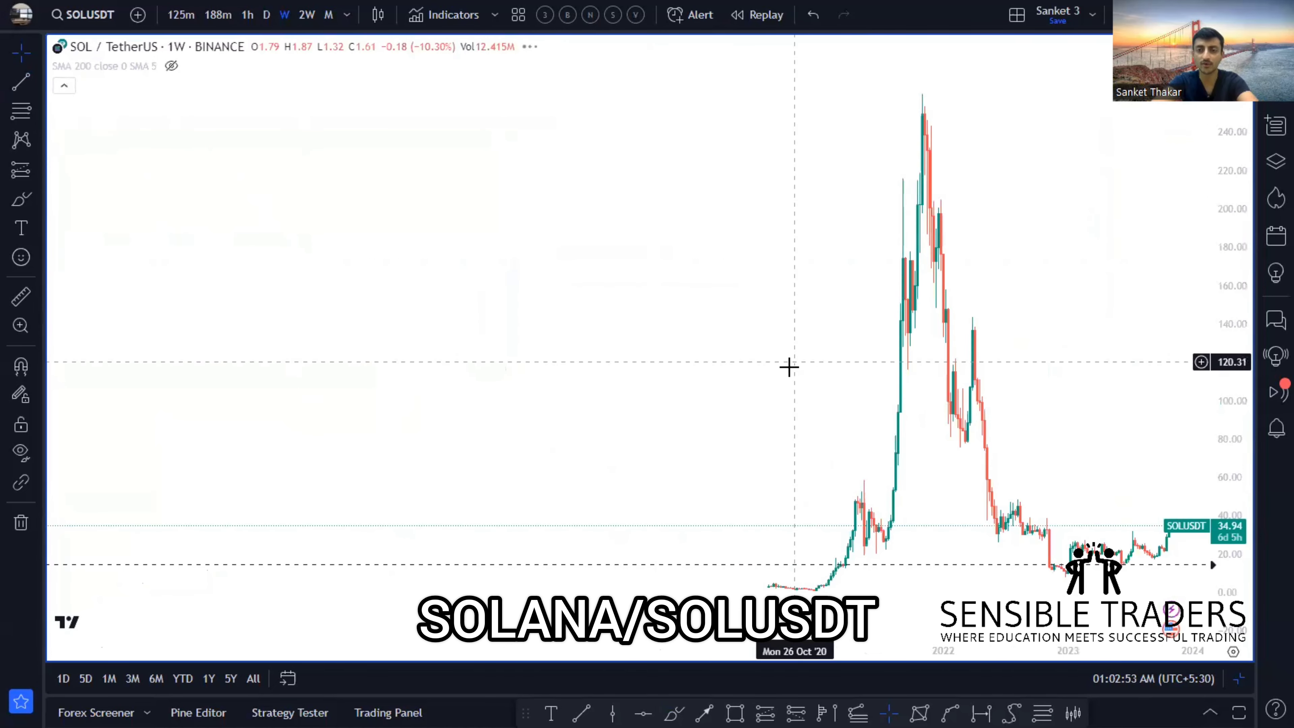
pyautogui.scroll(3, 558, 385)
# - Draw a vertical trend line about 238 points tall from the July 2021 low up to the late-2021 peak level
pyautogui.click(20, 83)
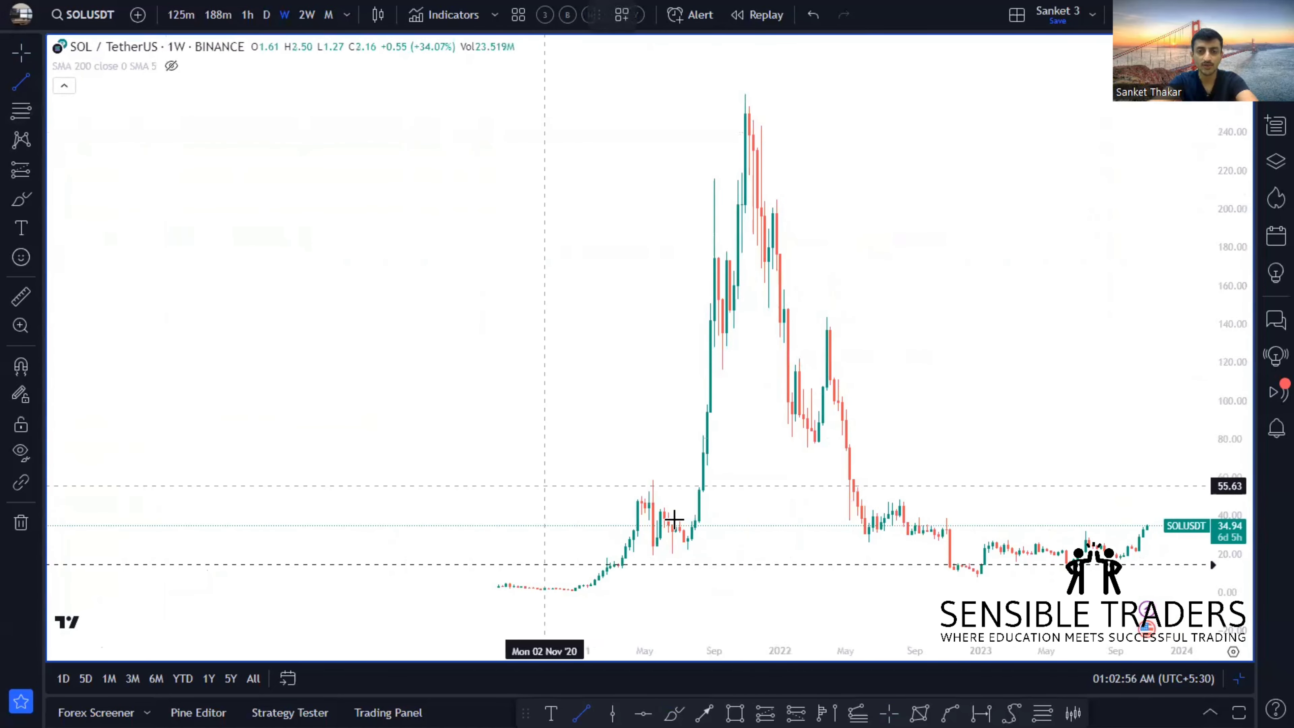
pyautogui.click(687, 550)
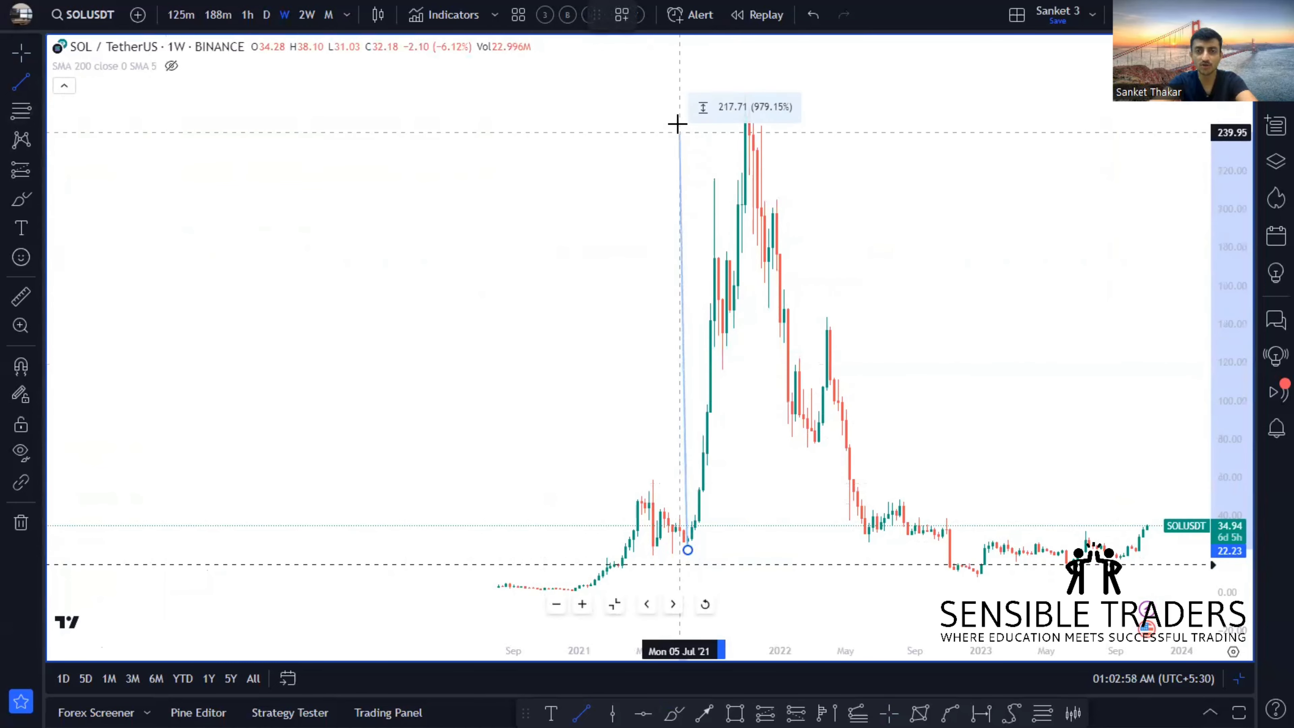
pyautogui.click(683, 94)
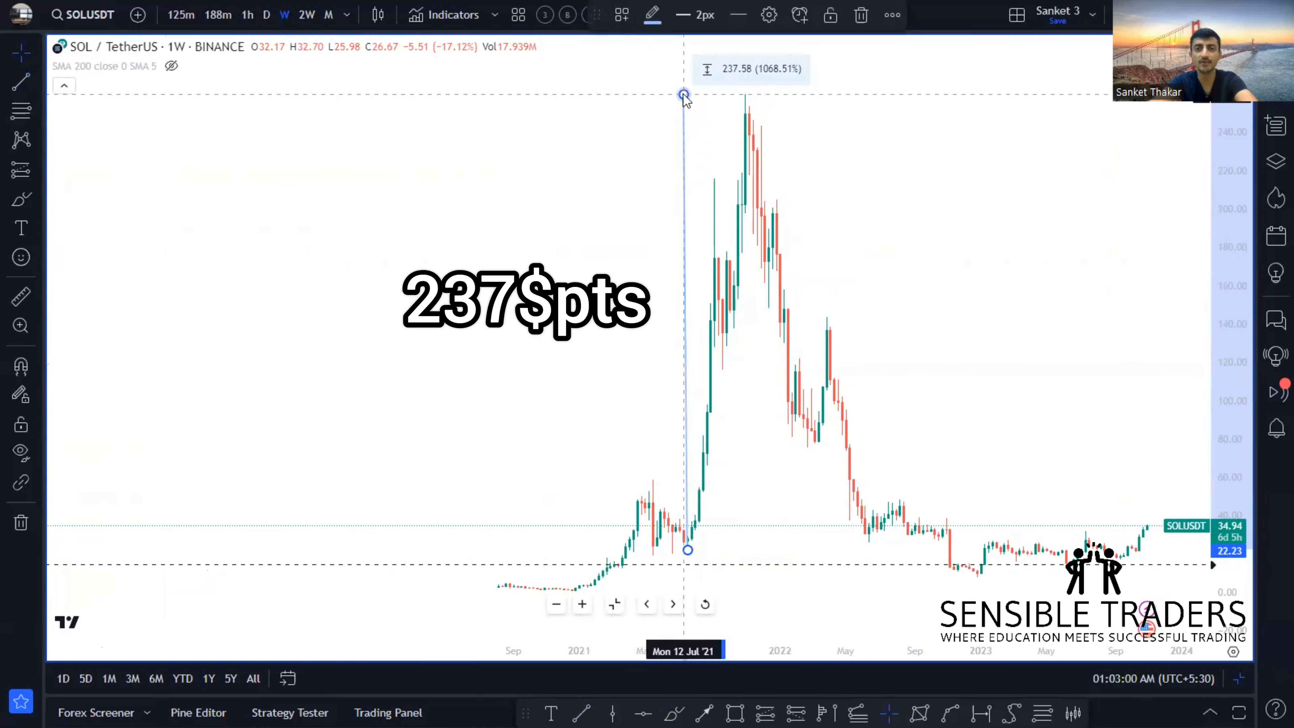
pyautogui.click(687, 93)
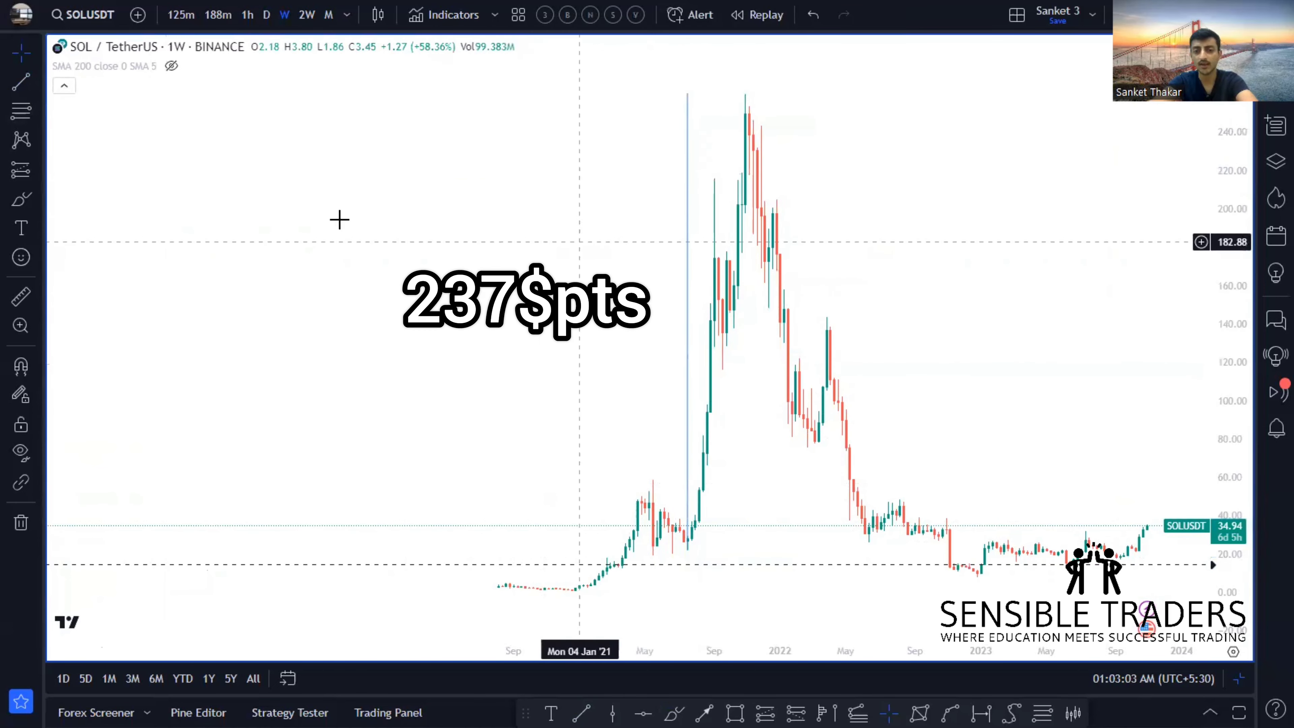
# - Draw a vertical trend line about 58 points tall from the December 2020 low up to the May 2021 high level
pyautogui.click(18, 86)
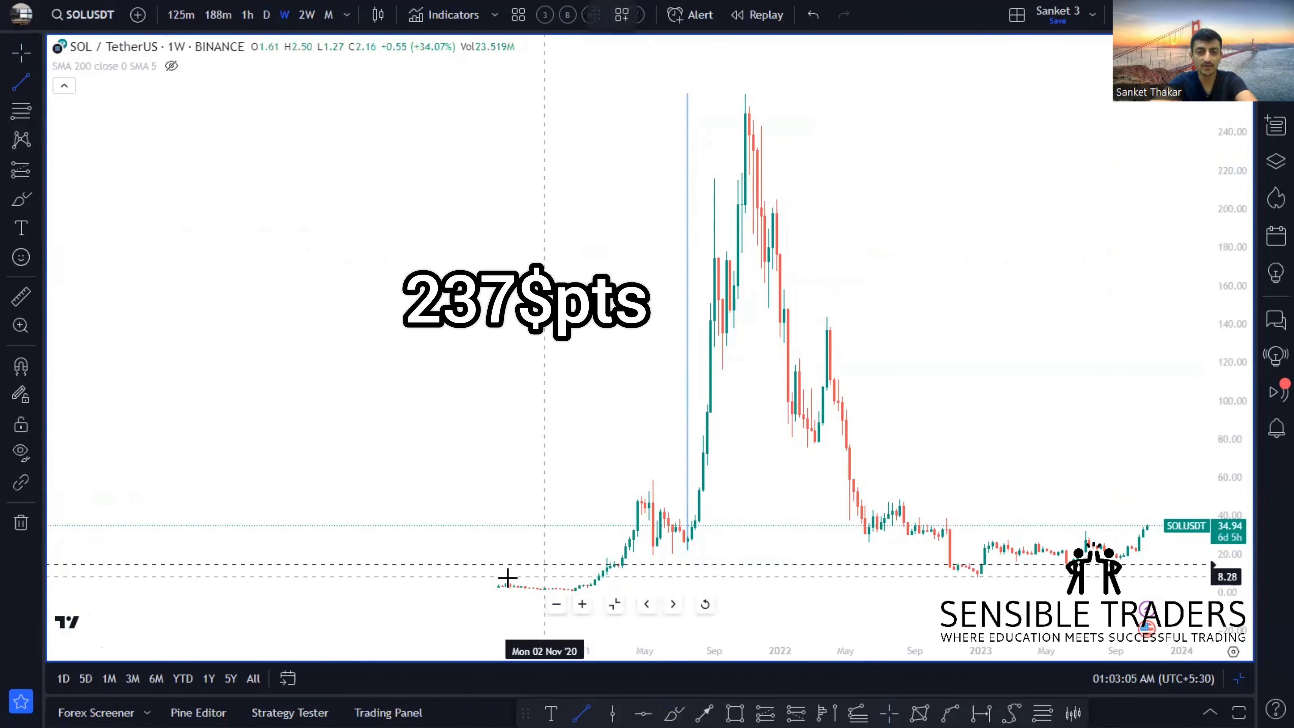
pyautogui.click(575, 590)
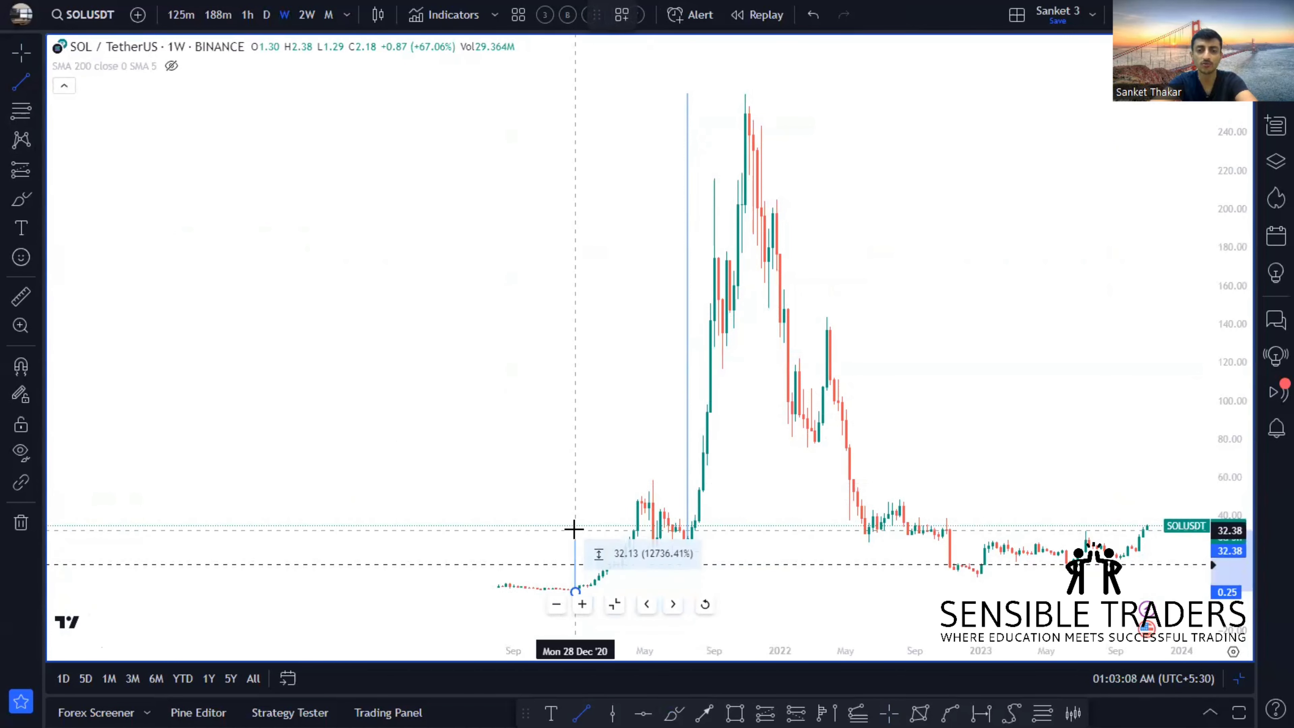
pyautogui.click(575, 481)
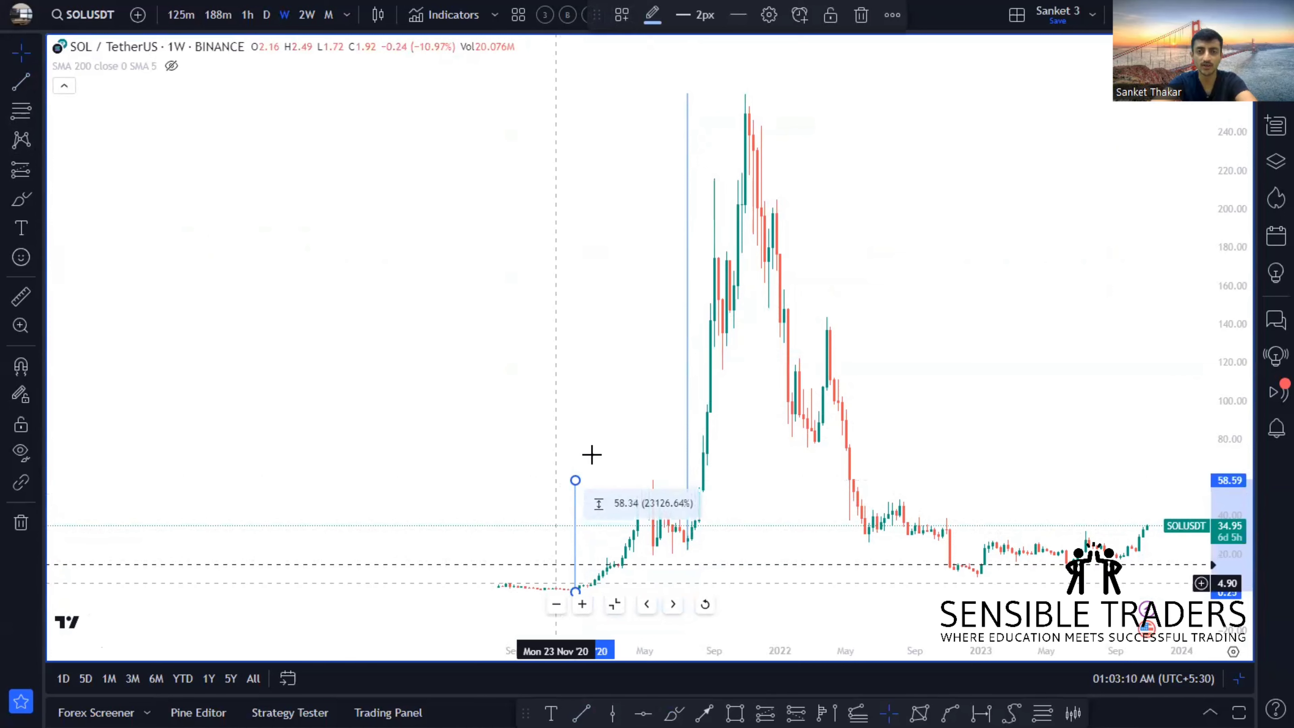
# - Compare the two SOLUSDT rally lines on the regular and logarithmic price scales, ending on logarithmic
pyautogui.click(687, 192)
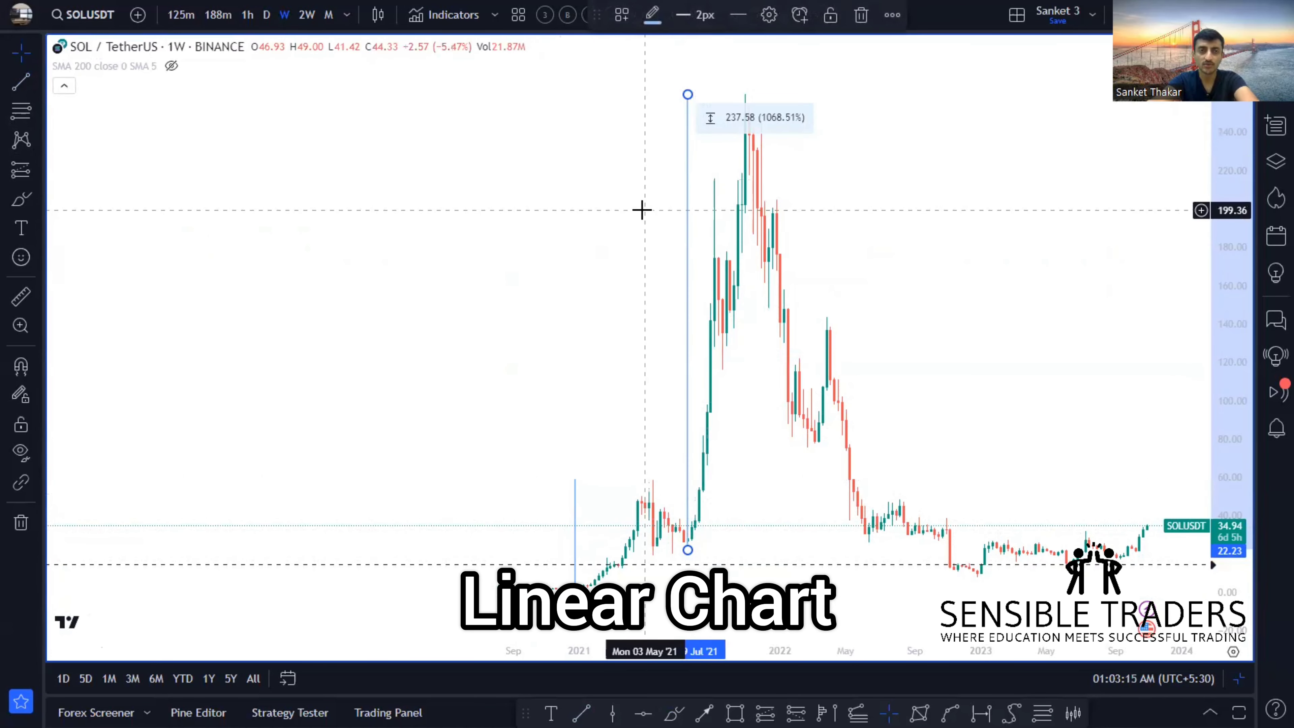
pyautogui.moveTo(641, 210)
pyautogui.mouseDown()
pyautogui.moveTo(529, 208)
pyautogui.moveTo(474, 228)
pyautogui.moveTo(489, 233)
pyautogui.mouseUp()
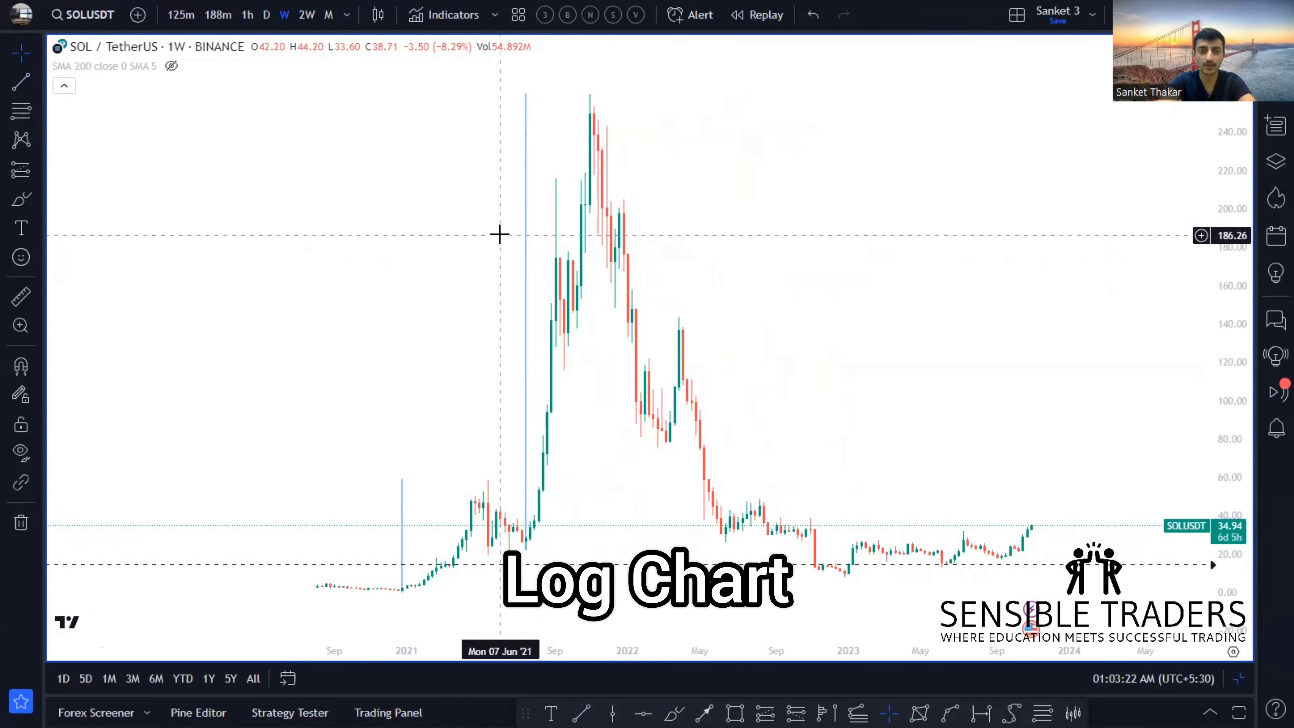
pyautogui.hotkey('alt', 'l')
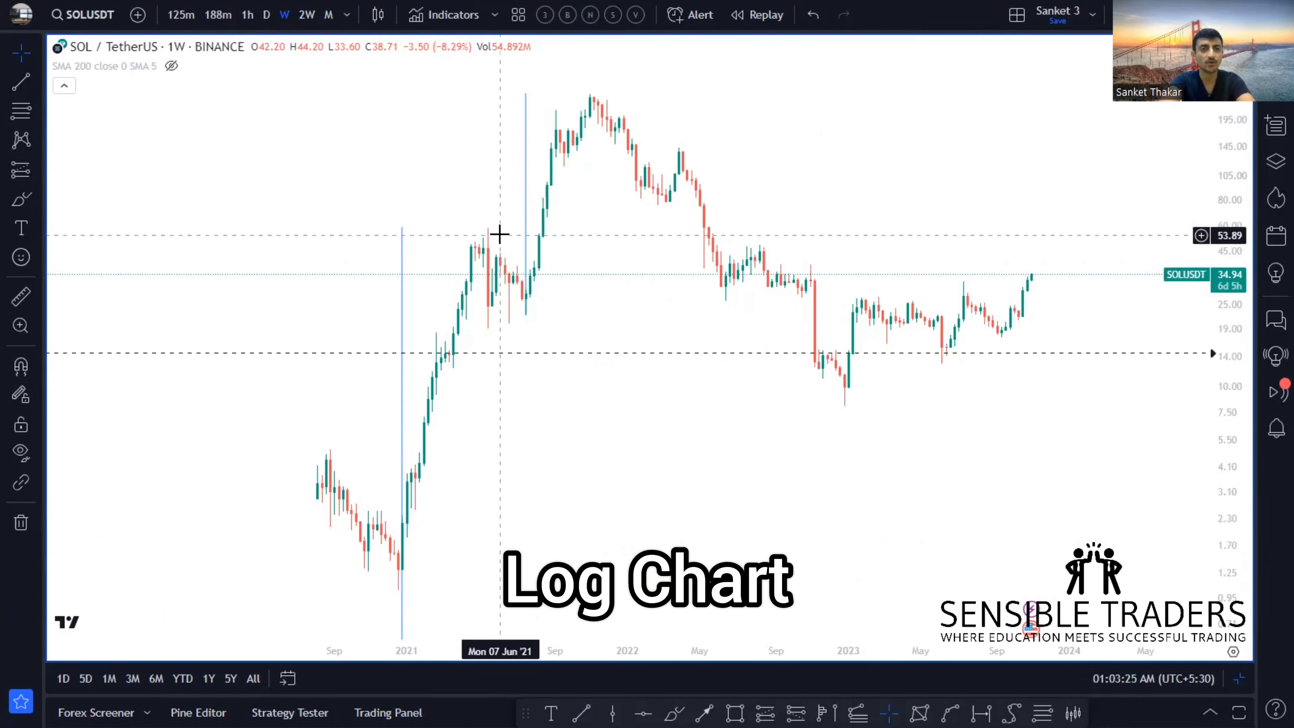
pyautogui.hotkey('alt', 'l')
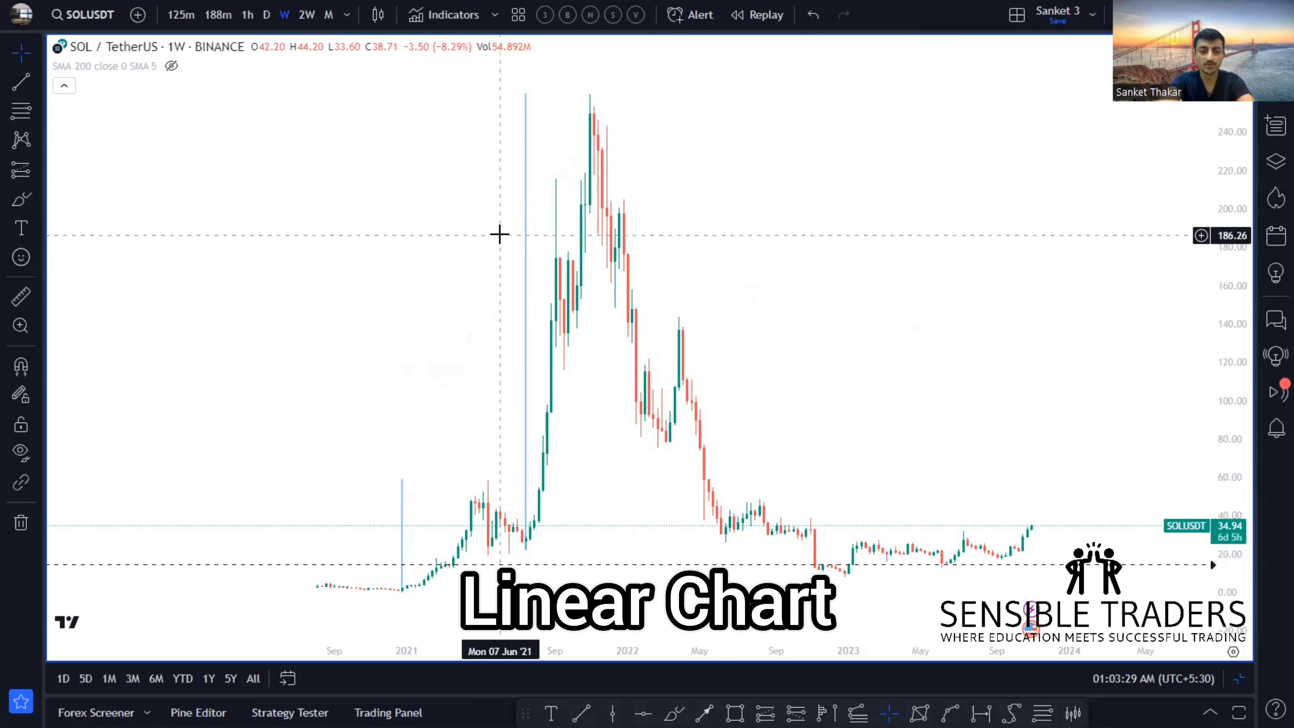
pyautogui.hotkey('alt', 'l')
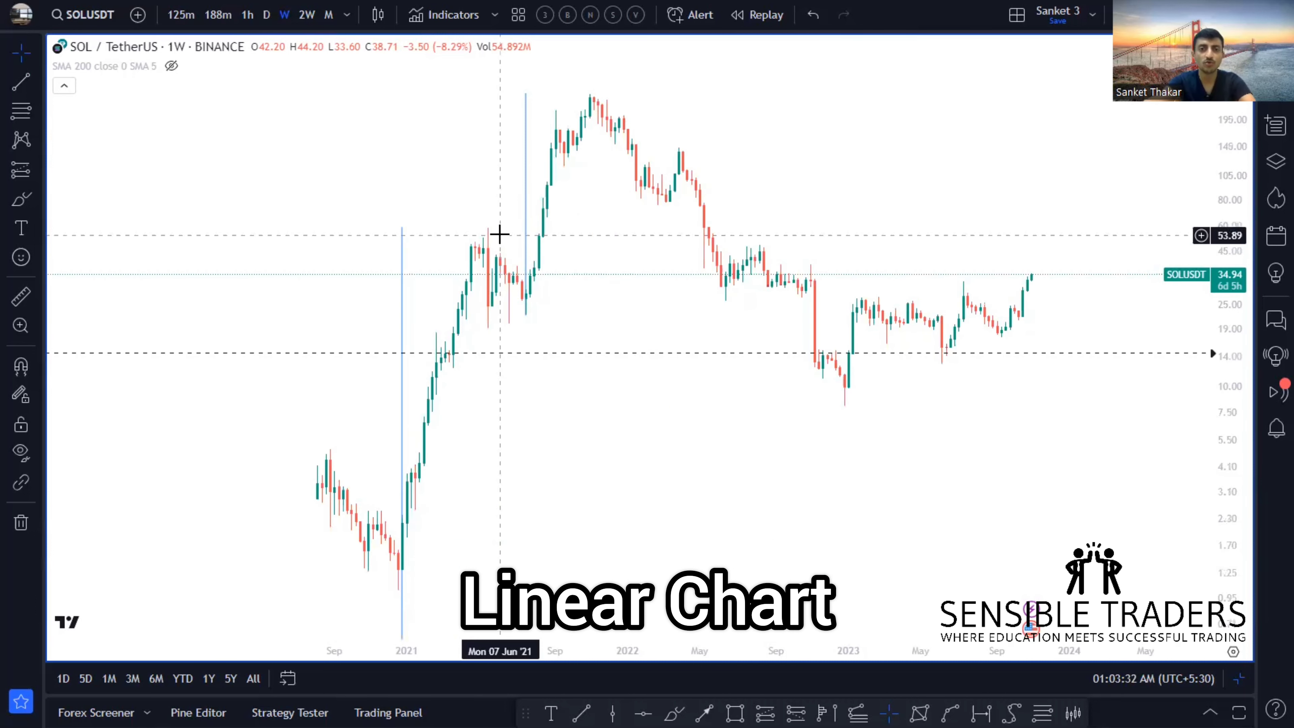
# - Delete both vertical trend lines from the SOLUSDT chart
pyautogui.click(402, 586)
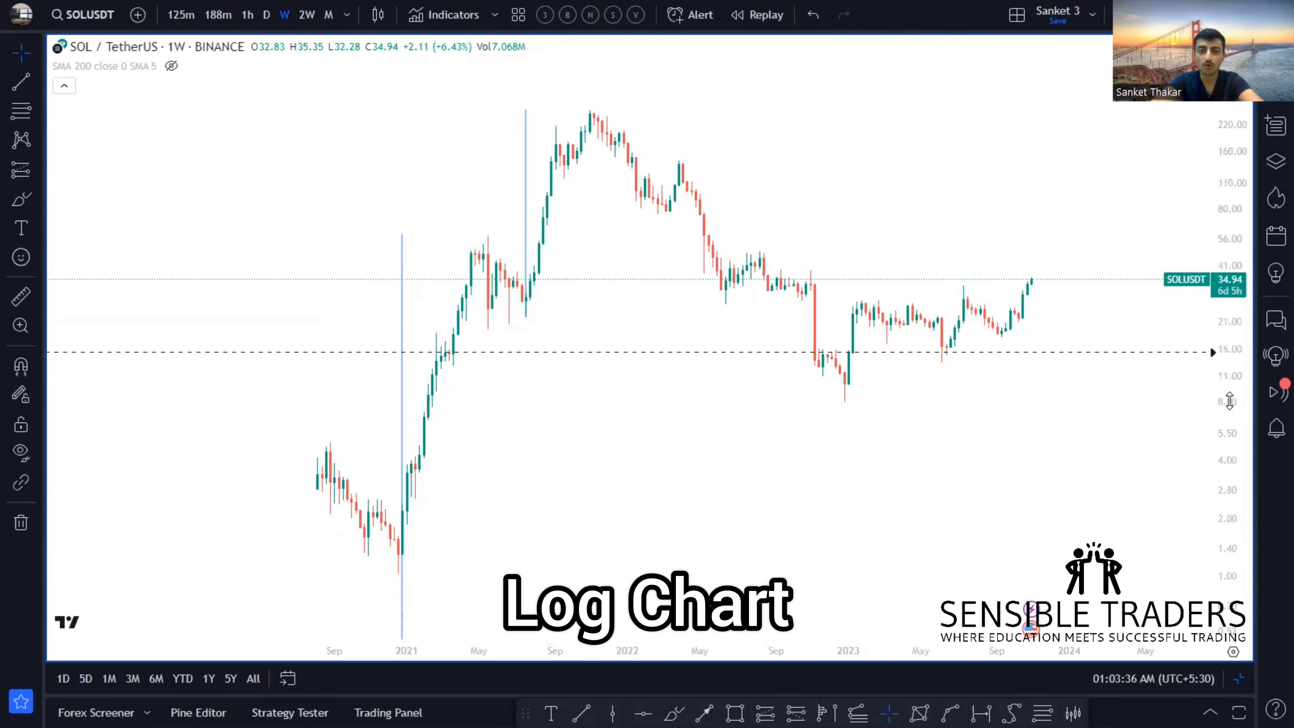
pyautogui.press('Escape')
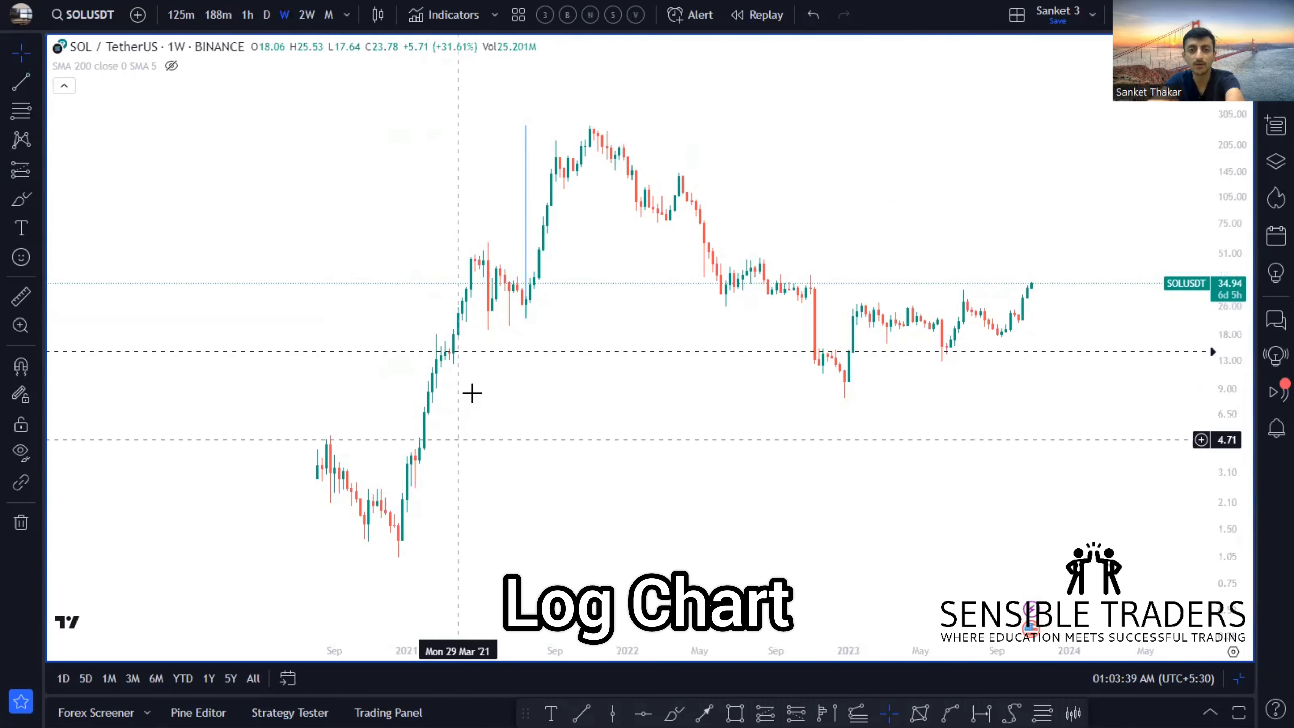
pyautogui.click(527, 222)
pyautogui.press('Delete')
# - Draw a vertical trend line on the logarithmic SOLUSDT chart from the December 2020 low near 1.06 up to the May 2021 high level
pyautogui.click(20, 82)
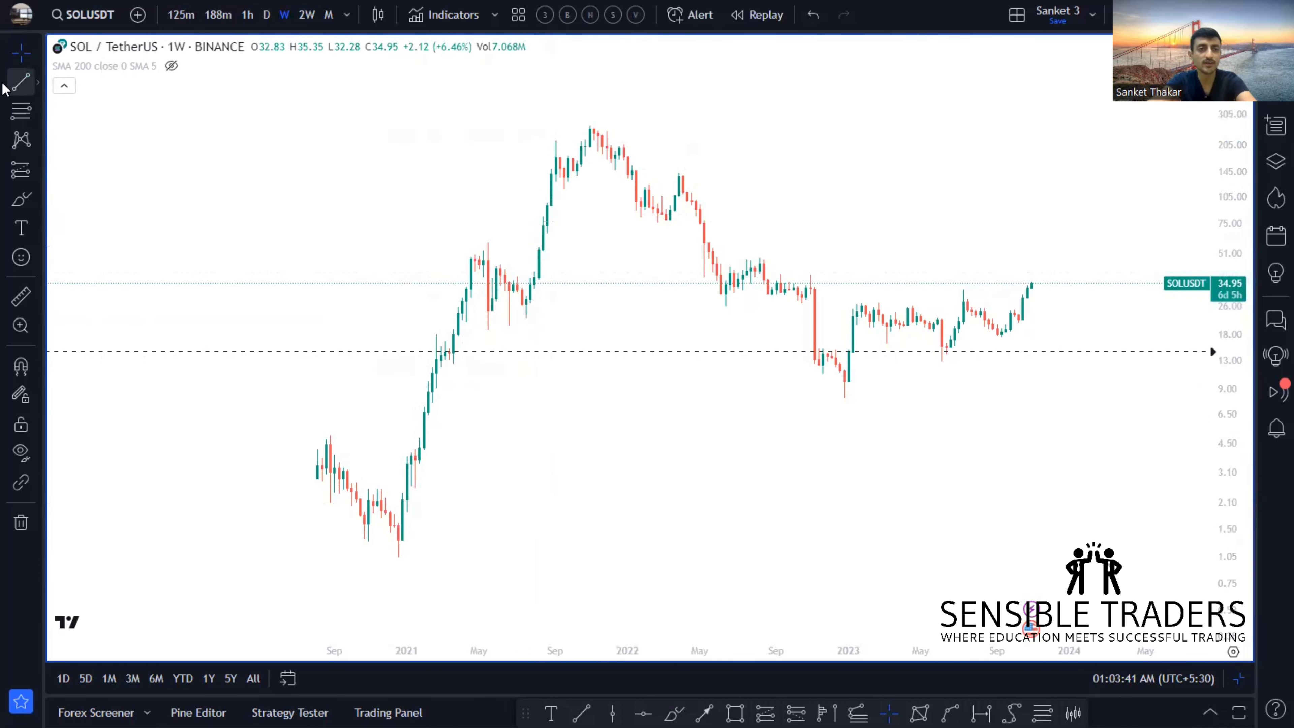
pyautogui.click(398, 556)
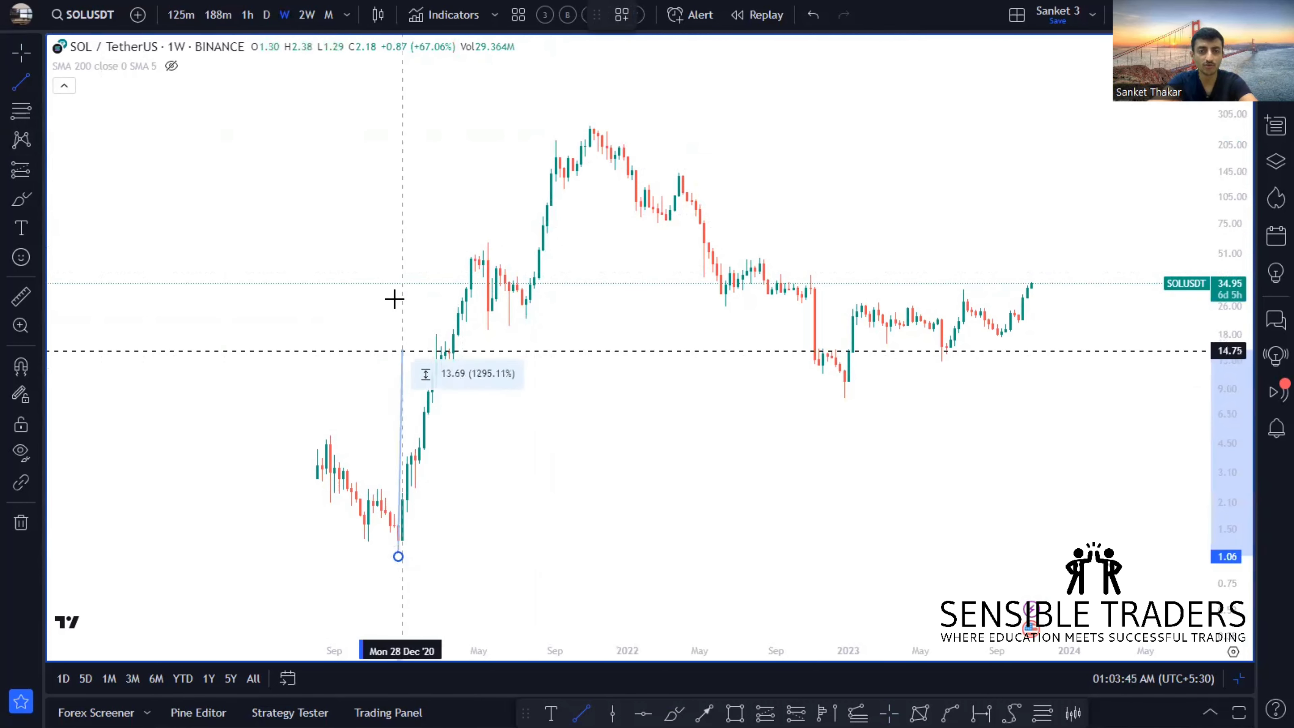
pyautogui.click(398, 244)
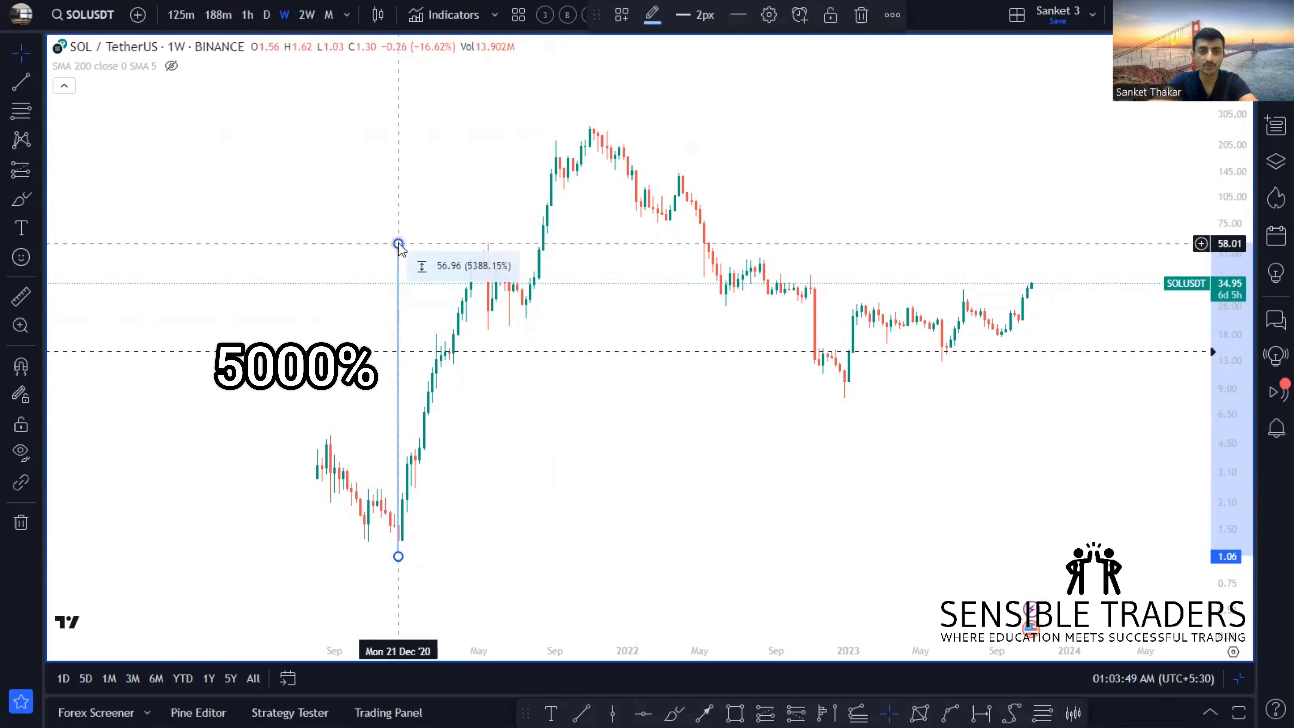
pyautogui.moveTo(399, 244)
pyautogui.mouseDown()
pyautogui.moveTo(398, 128)
pyautogui.moveTo(400, 245)
pyautogui.mouseUp()
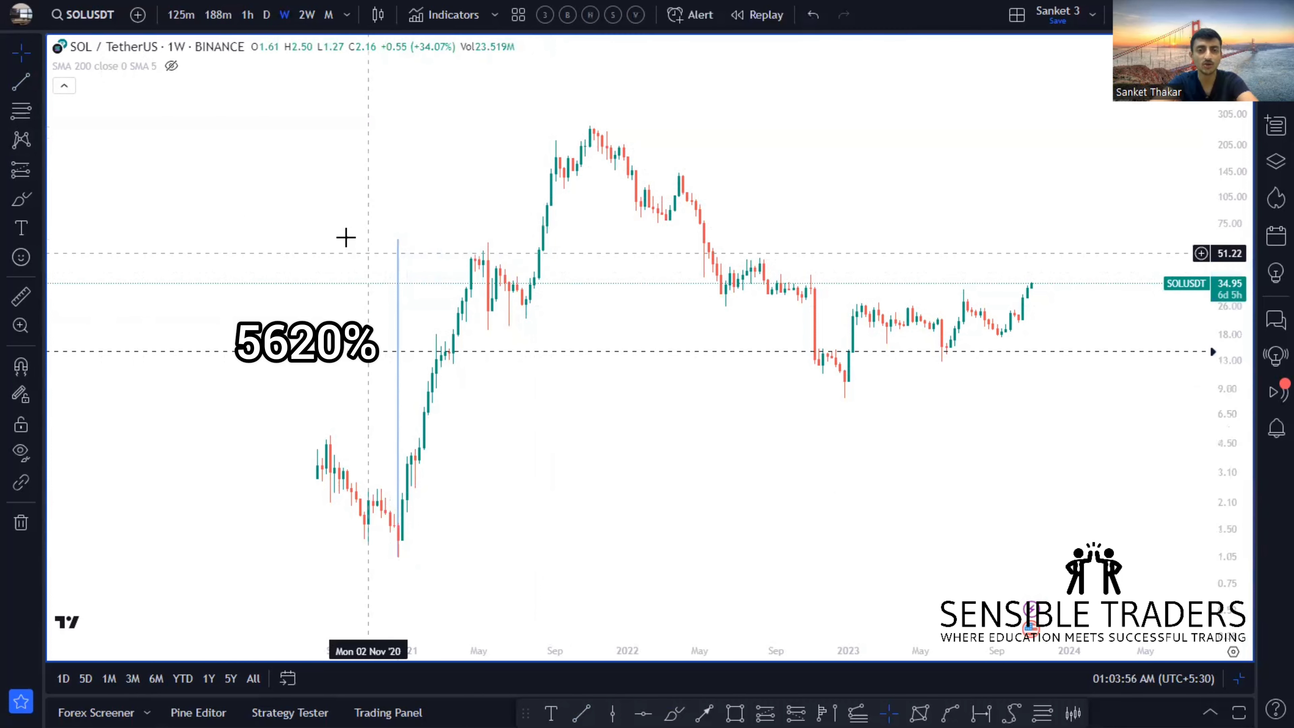
# - Draw a second vertical trend line about 244 points tall from the mid-2021 low up to the late-2021 peak level
pyautogui.click(24, 85)
pyautogui.click(103, 103)
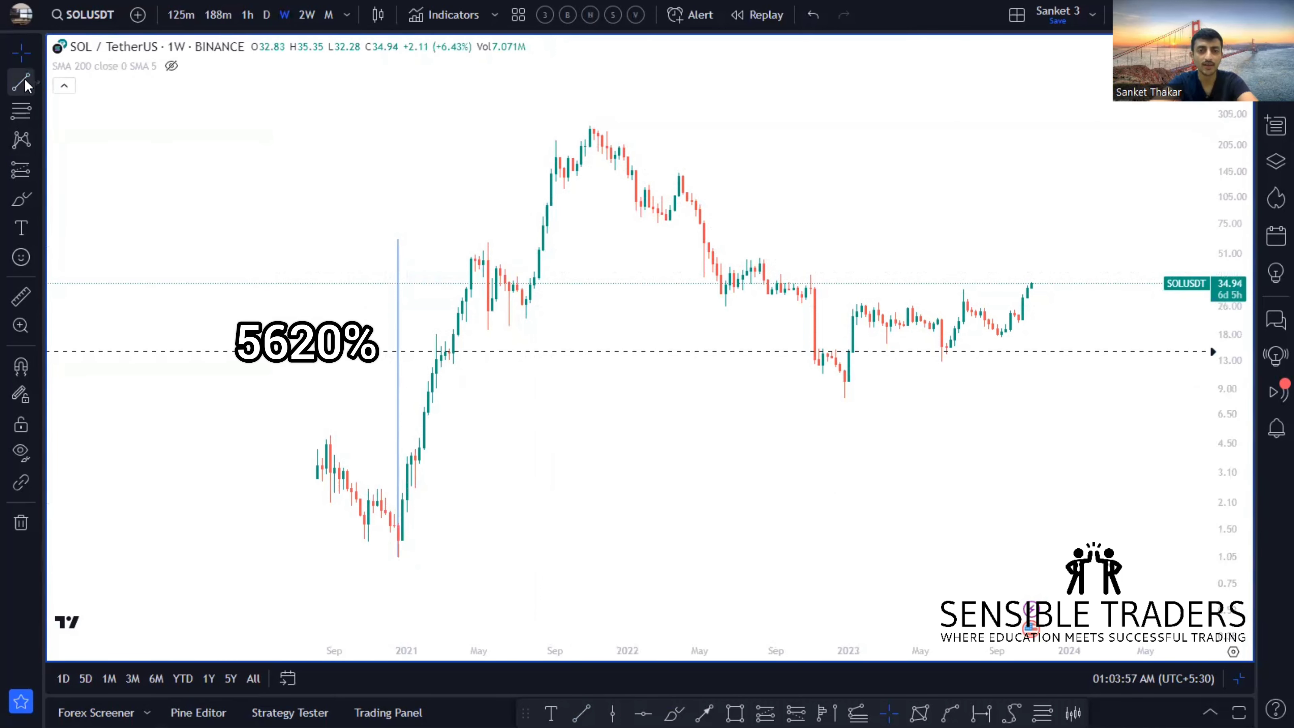
pyautogui.click(509, 329)
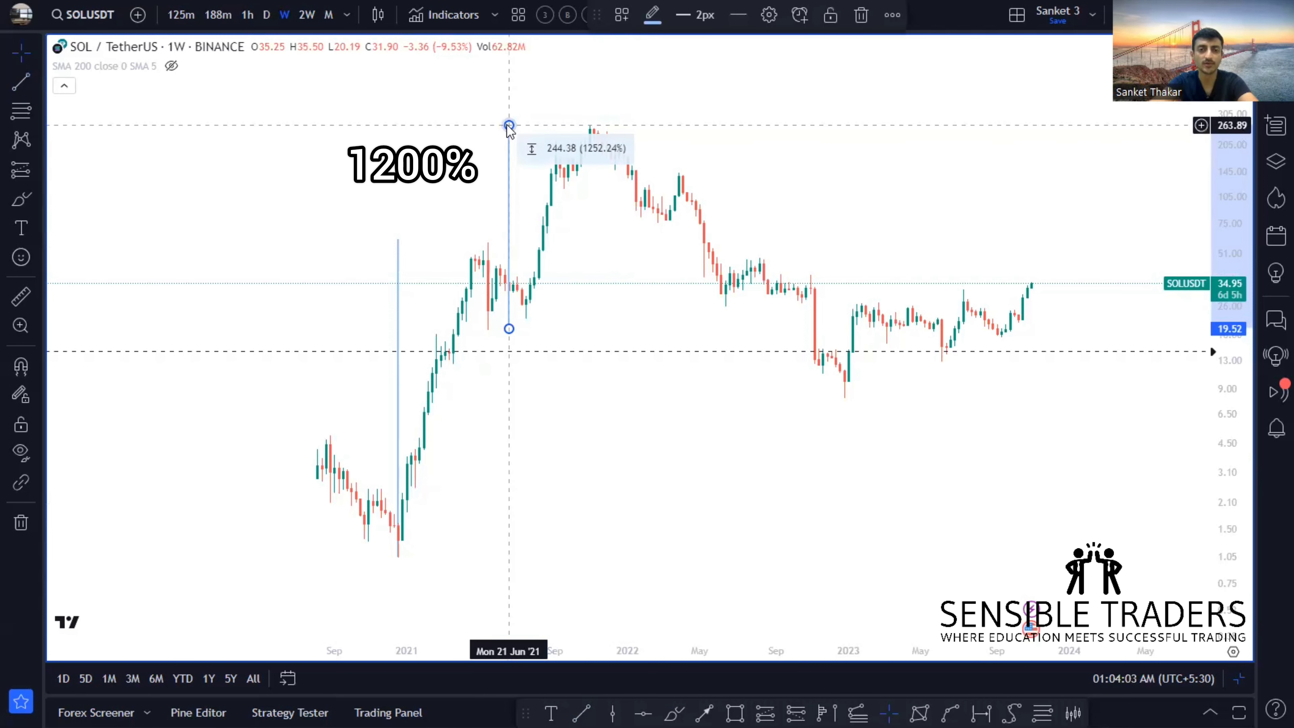
pyautogui.click(509, 125)
# - Compare the two SOLUSDT lines on the regular price scale and remove both lines from the chart
pyautogui.hotkey('alt', 'l')
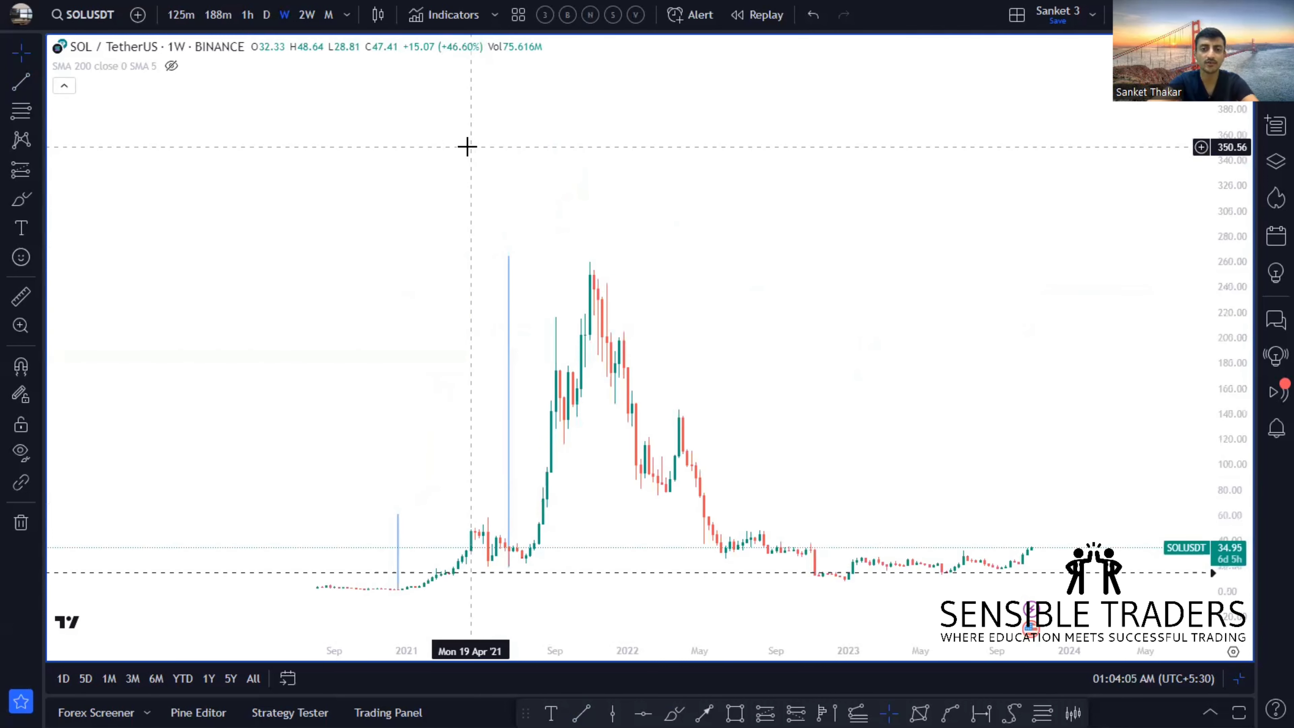
pyautogui.moveTo(1211, 367); pyautogui.dragTo(1209, 557)
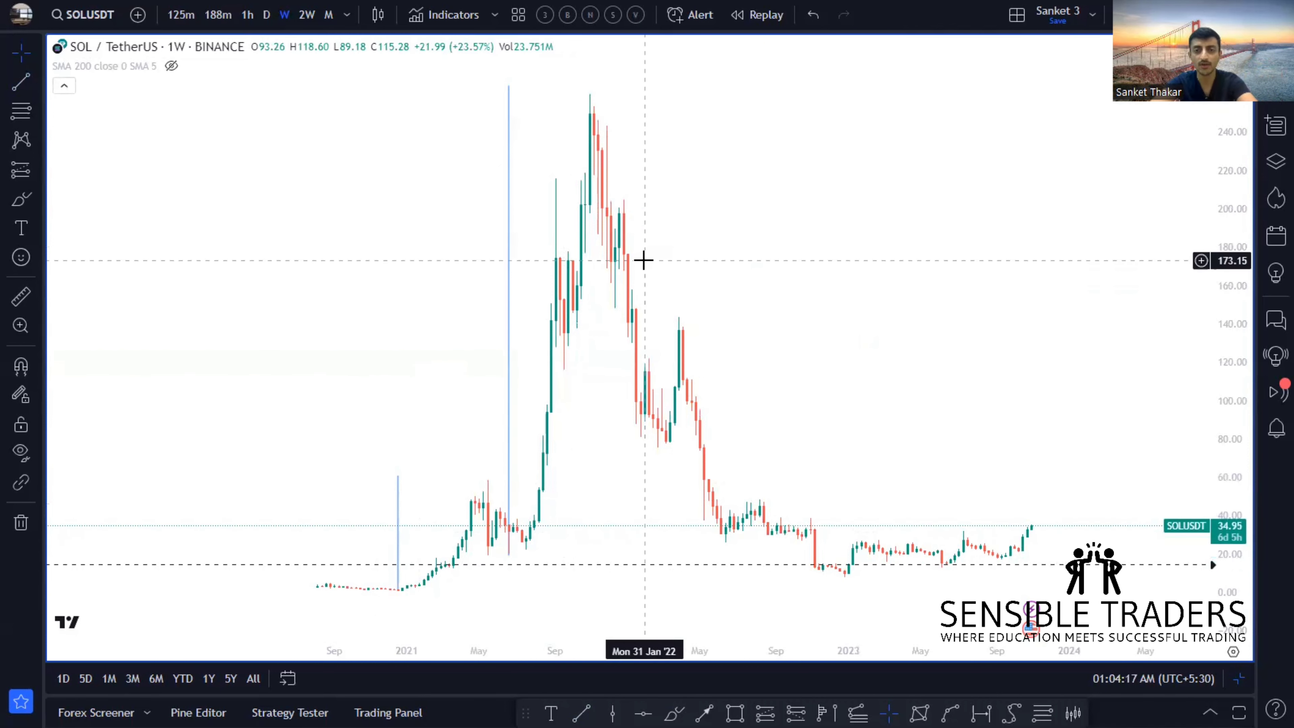
pyautogui.rightClick(643, 242)
pyautogui.press('Escape')
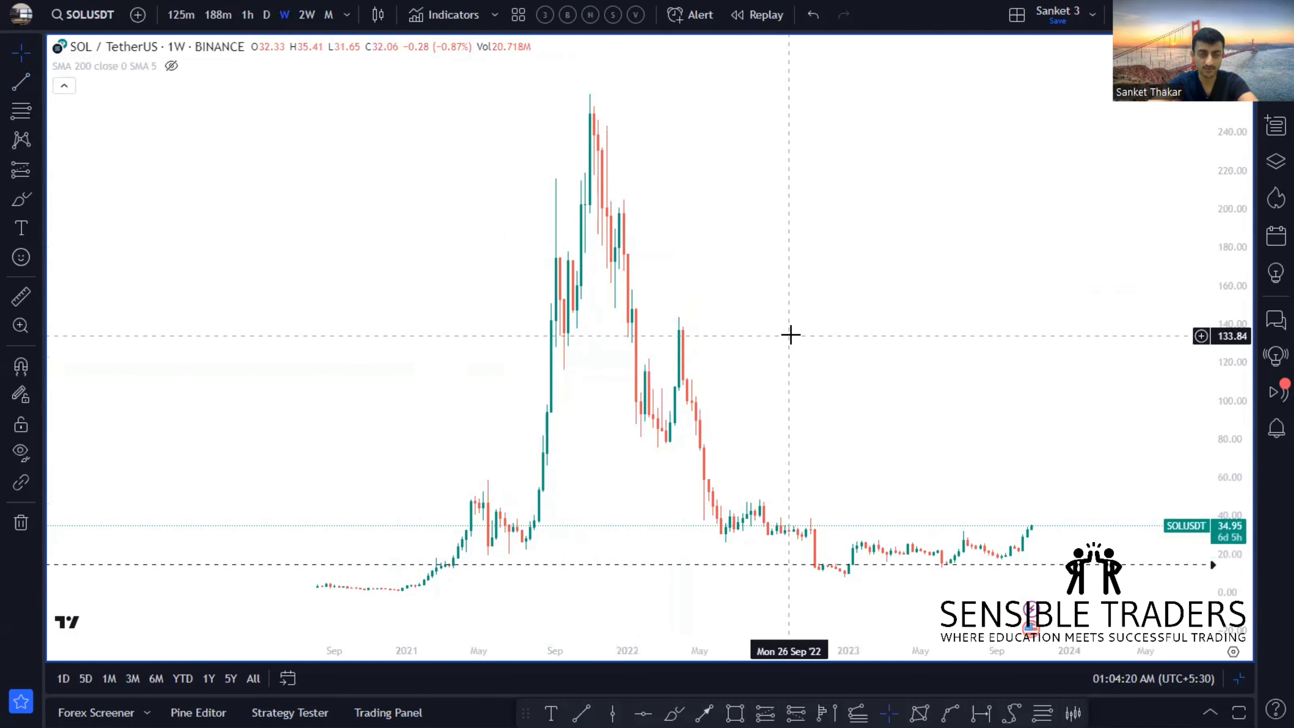
# - Load the NSE Nifty 50 index and show its full weekly history from 1991 on the regular price scale
pyautogui.write('NIFTY')
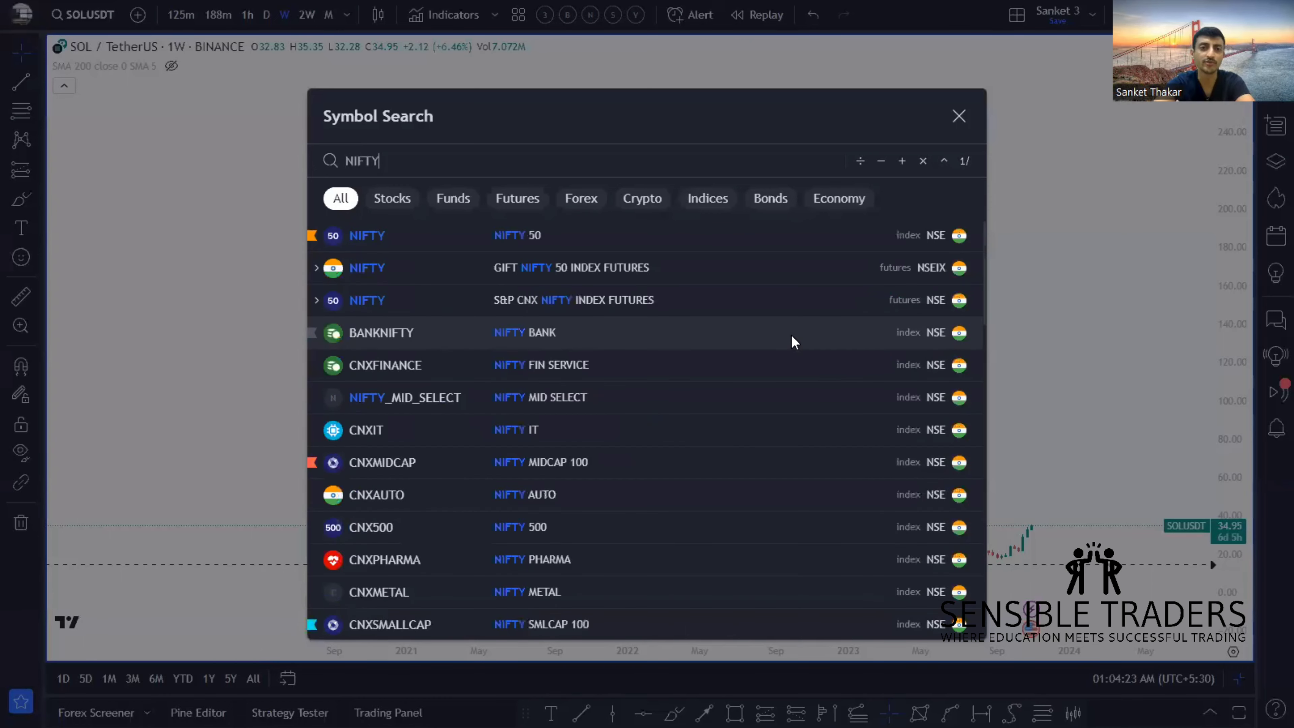
pyautogui.press('Return')
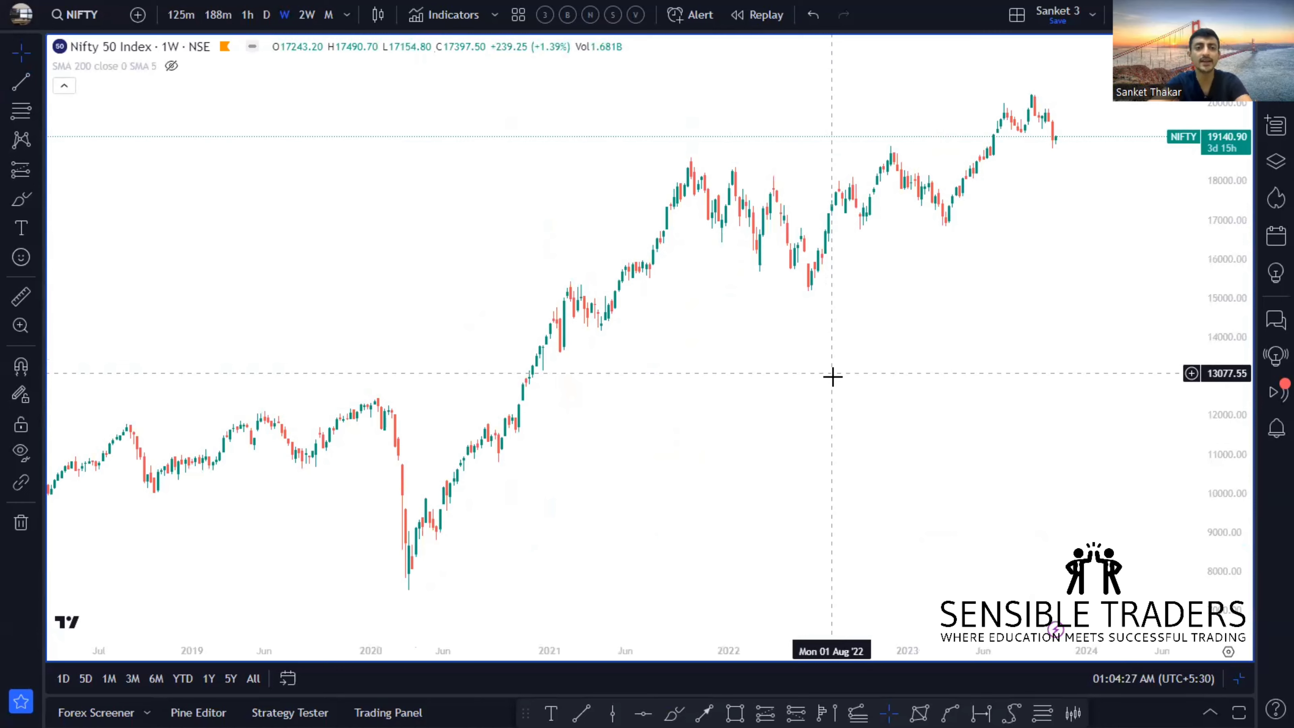
pyautogui.scroll(-4, 864, 449)
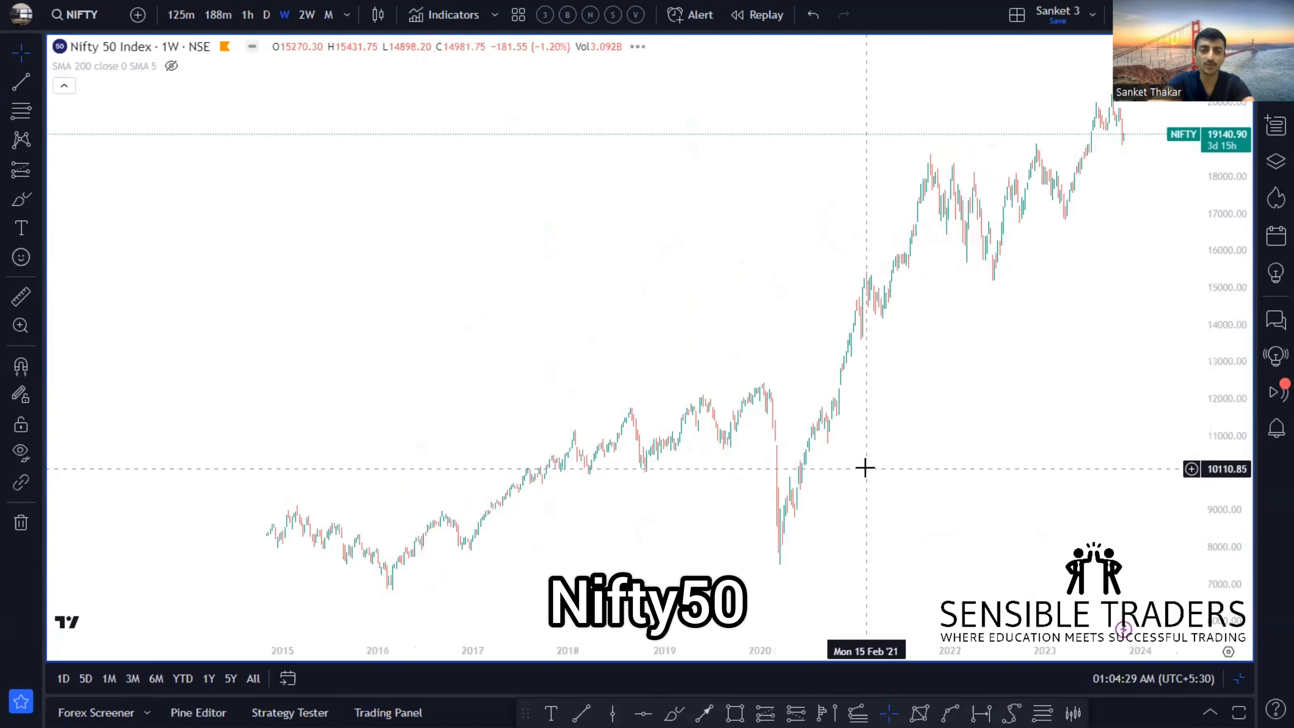
pyautogui.scroll(-5, 864, 466)
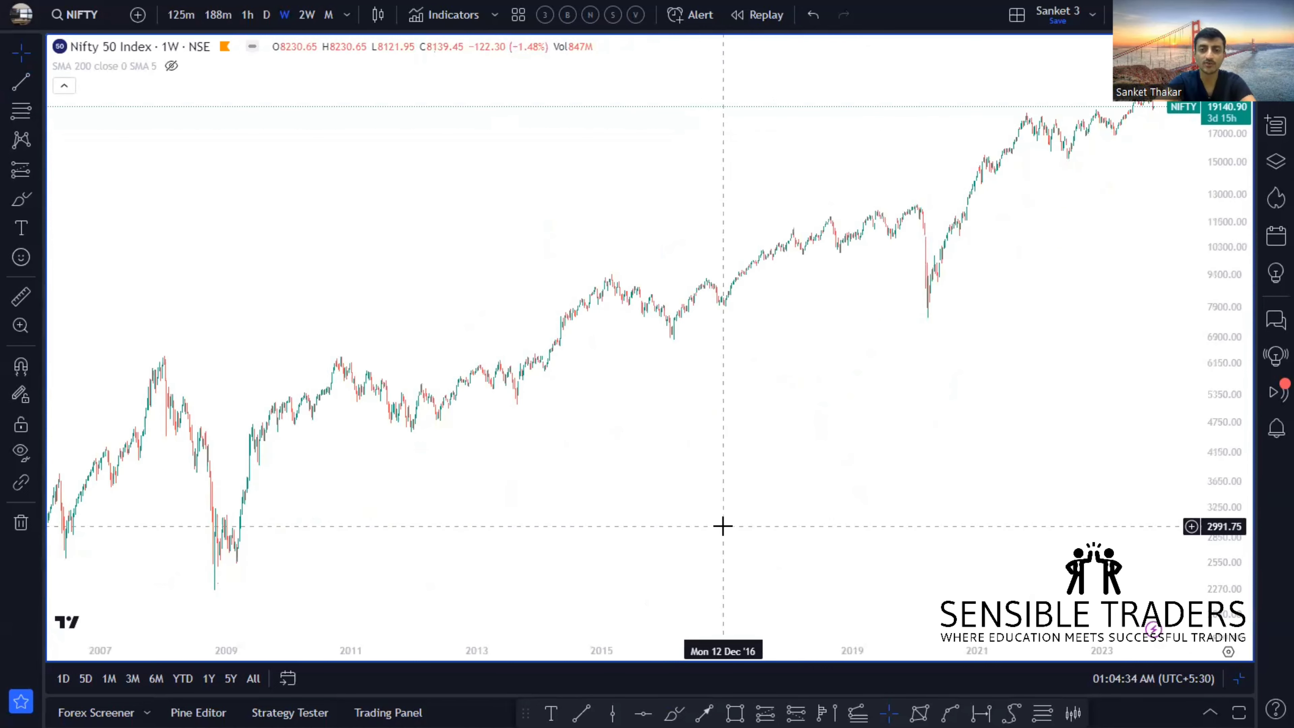
pyautogui.scroll(-5, 659, 449)
pyautogui.scroll(-5, 542, 470)
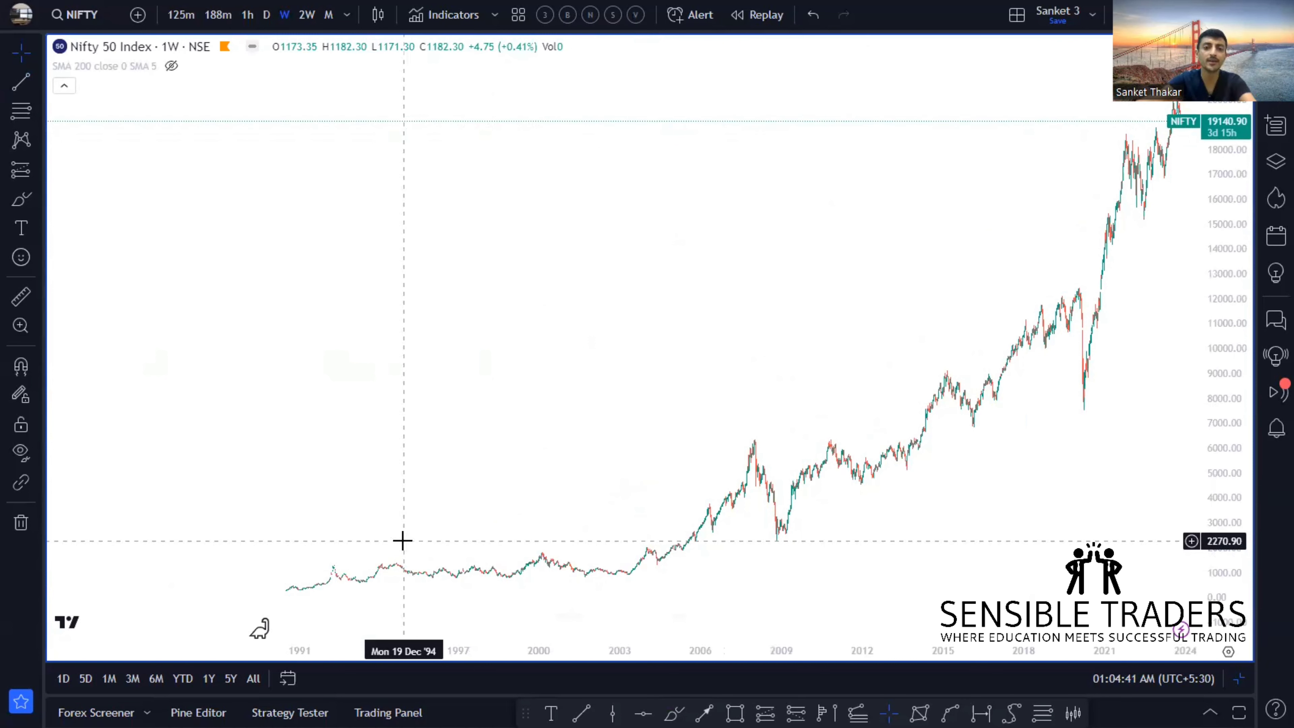
# - With the brush, circle Nifty's flat 1991–2004 stretch and its steep recent rally, and draw an arrow down to the flat stretch
pyautogui.moveTo(652, 545)
pyautogui.mouseDown()
pyautogui.moveTo(479, 514)
pyautogui.moveTo(225, 601)
pyautogui.moveTo(549, 603)
pyautogui.moveTo(656, 548)
pyautogui.mouseUp()
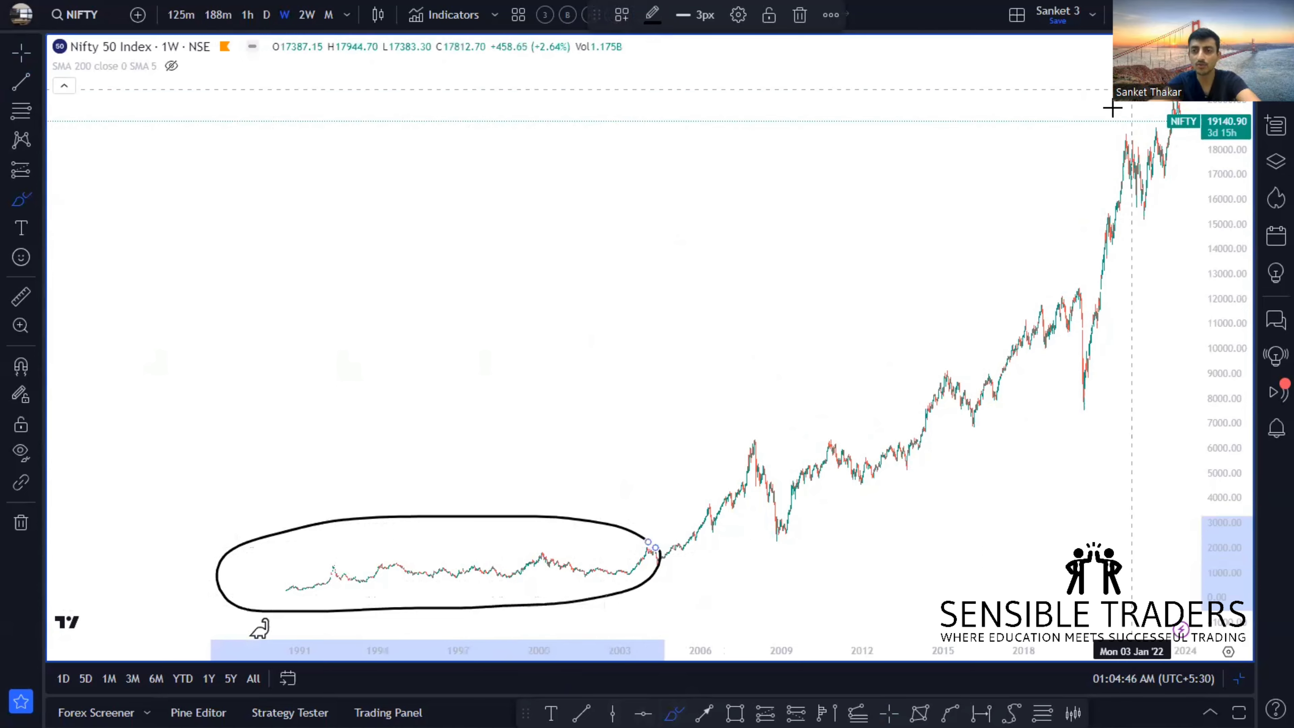
pyautogui.moveTo(1151, 108)
pyautogui.mouseDown()
pyautogui.moveTo(1150, 327)
pyautogui.moveTo(1198, 127)
pyautogui.mouseUp()
pyautogui.moveTo(482, 288)
pyautogui.mouseDown()
pyautogui.moveTo(480, 529)
pyautogui.moveTo(497, 535)
pyautogui.moveTo(511, 519)
pyautogui.mouseUp()
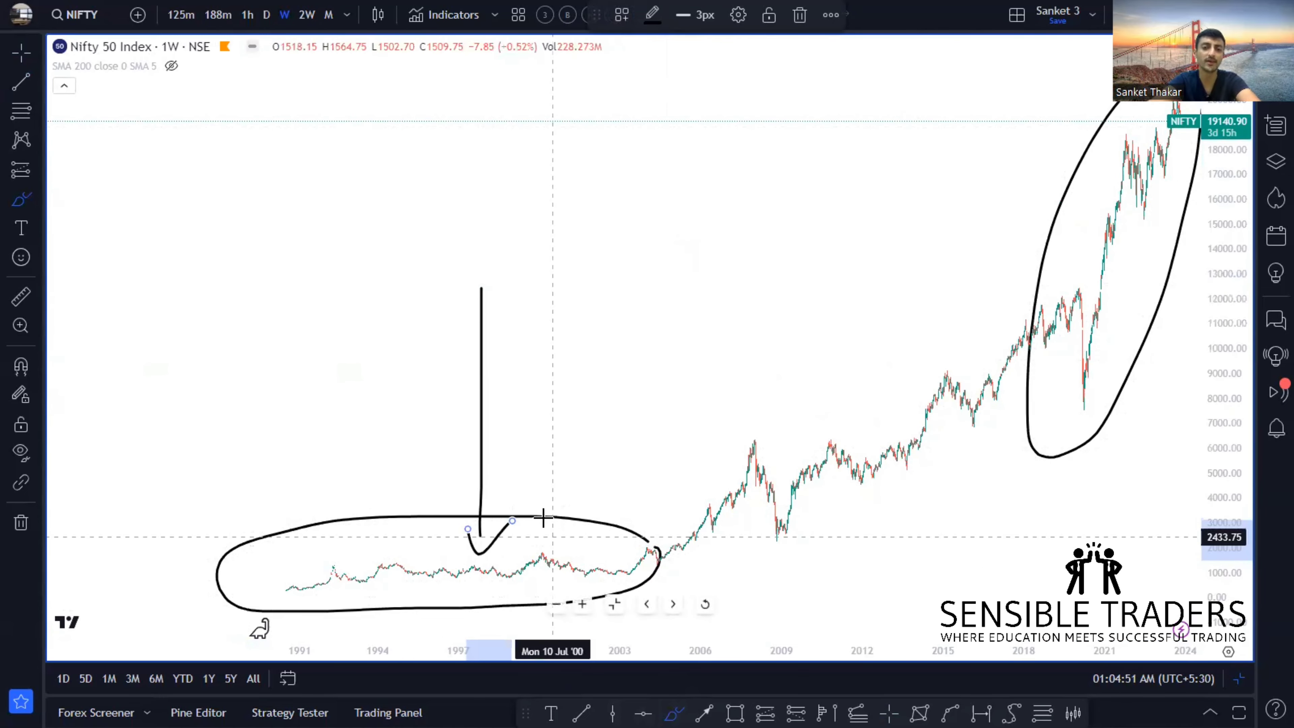
# - Remove all brush drawings from the Nifty 50 chart
pyautogui.rightClick(664, 201)
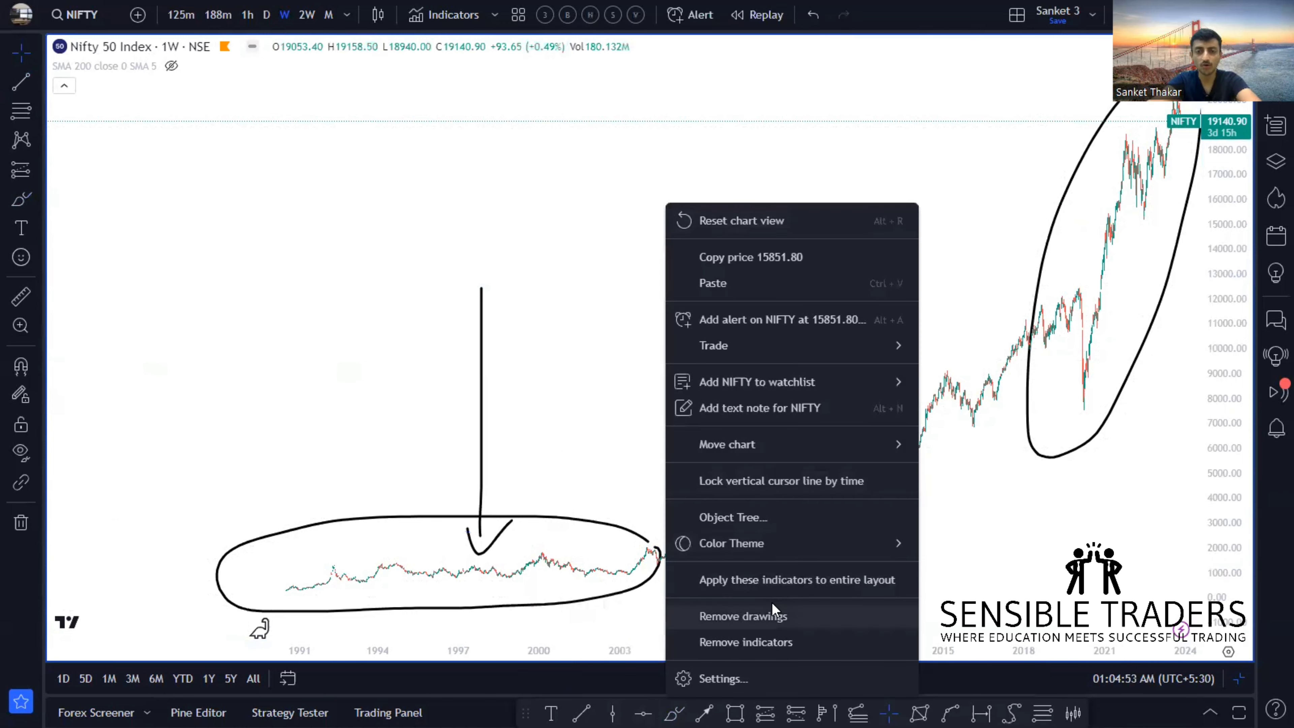
pyautogui.click(745, 616)
pyautogui.scroll(2, 821, 489)
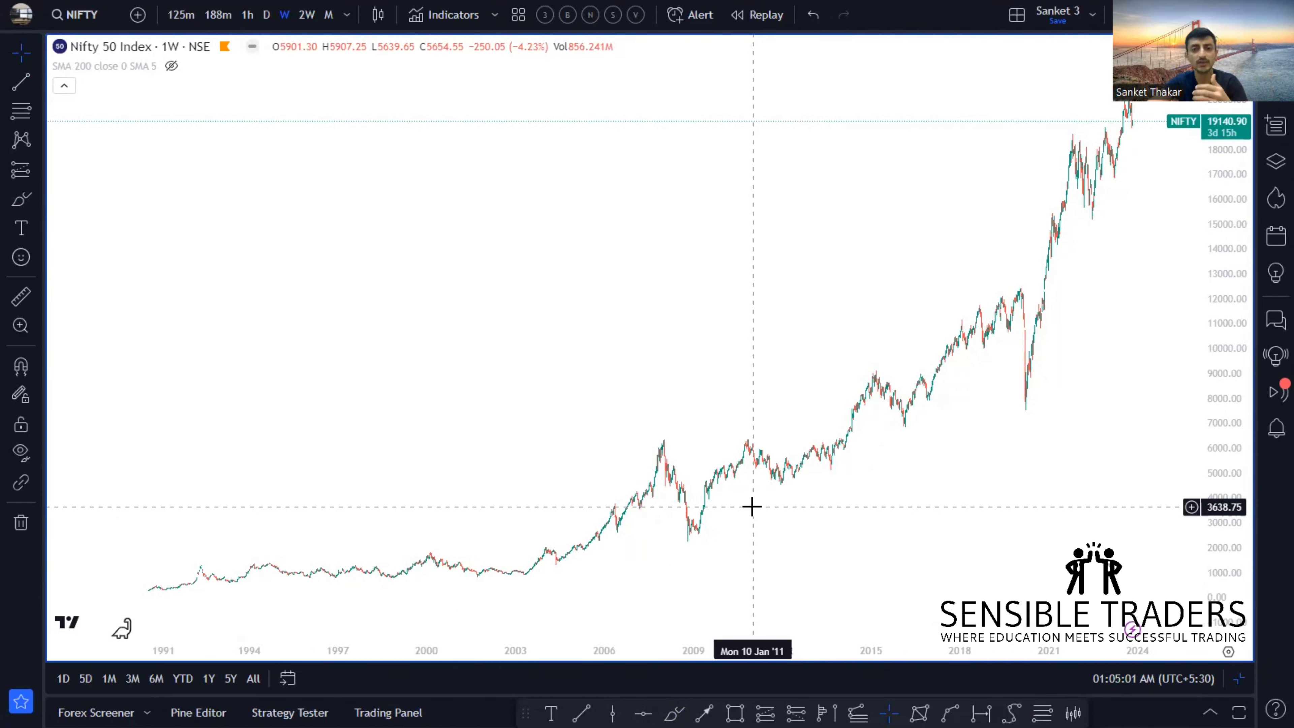
# - Load the Dow Jones Industrial Average (DJI) from TVC and remove the existing drawings from its chart
pyautogui.write('DJI')
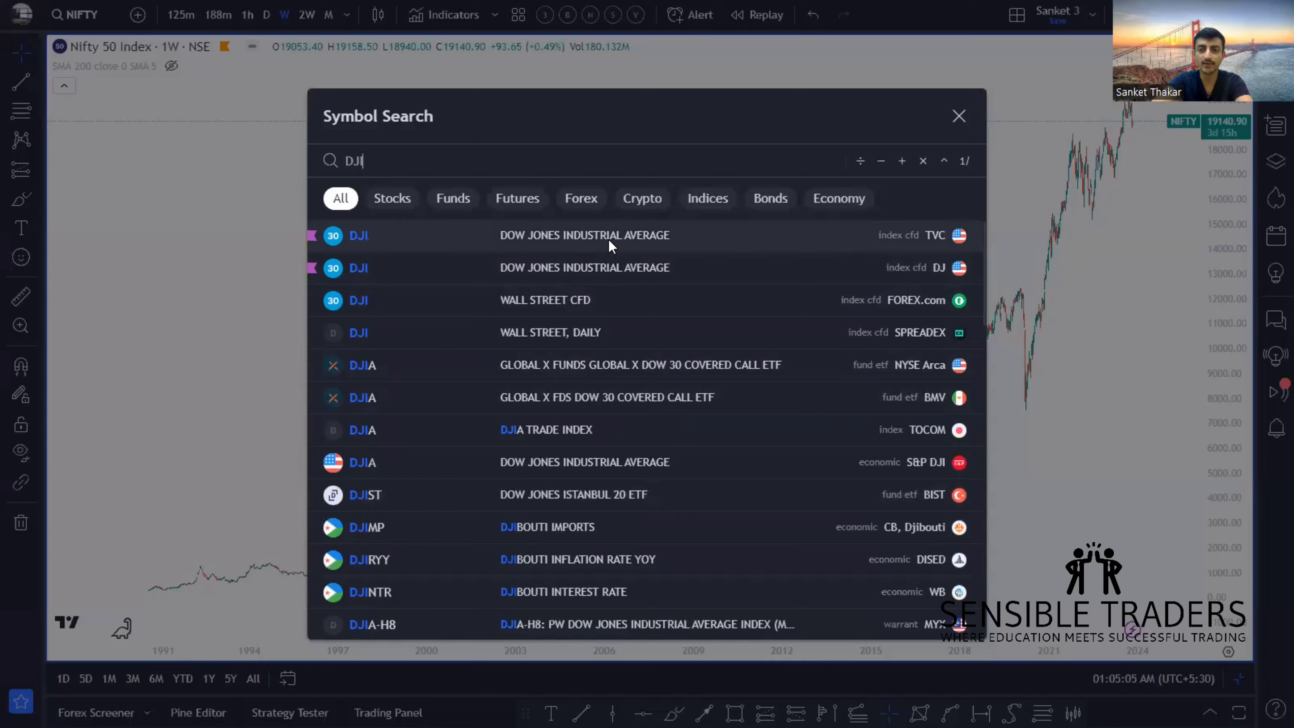
pyautogui.click(610, 242)
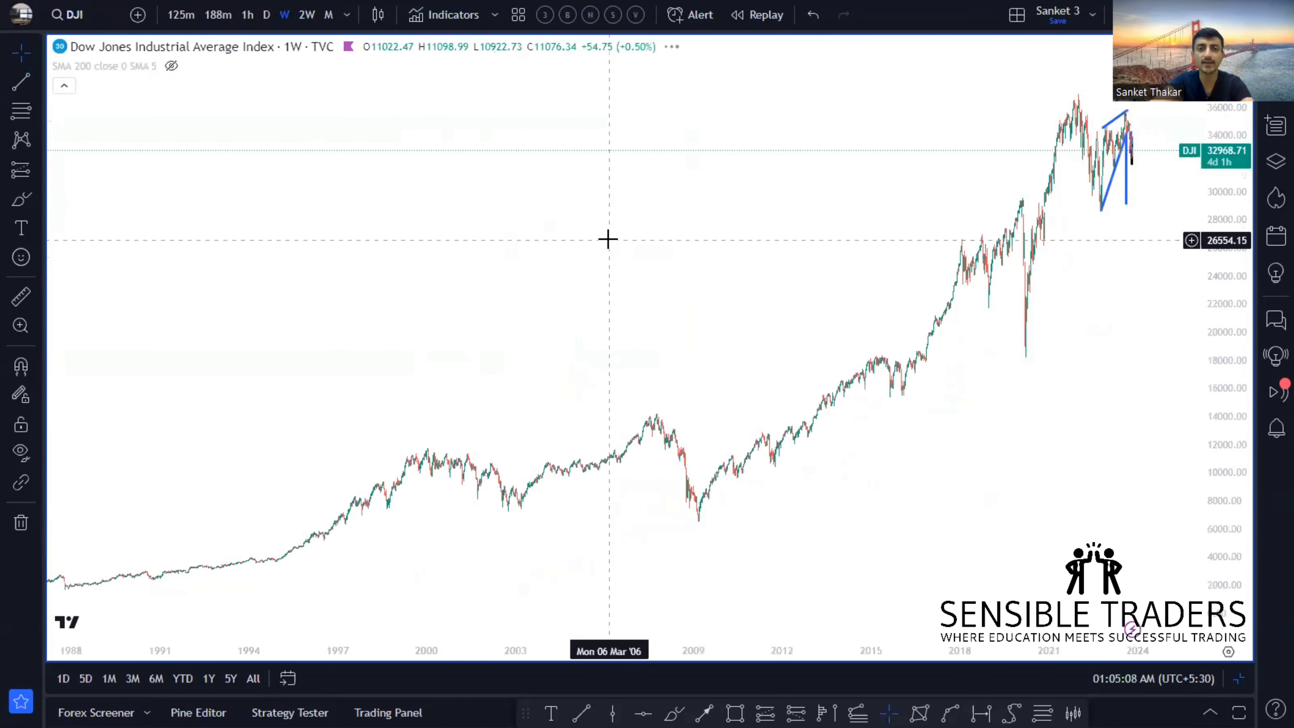
pyautogui.rightClick(596, 253)
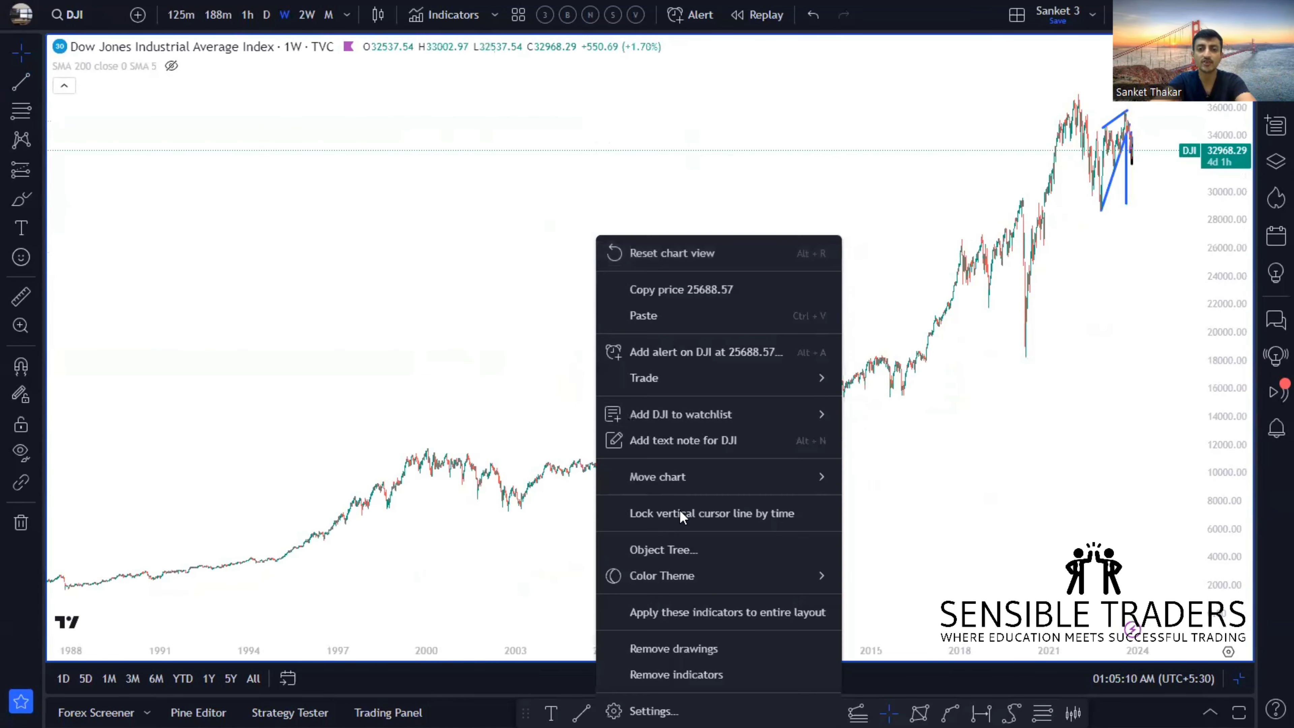
pyautogui.click(688, 649)
# - Set the DJI chart to the one-month interval and show its full history back to 1897
pyautogui.scroll(-3, 622, 341)
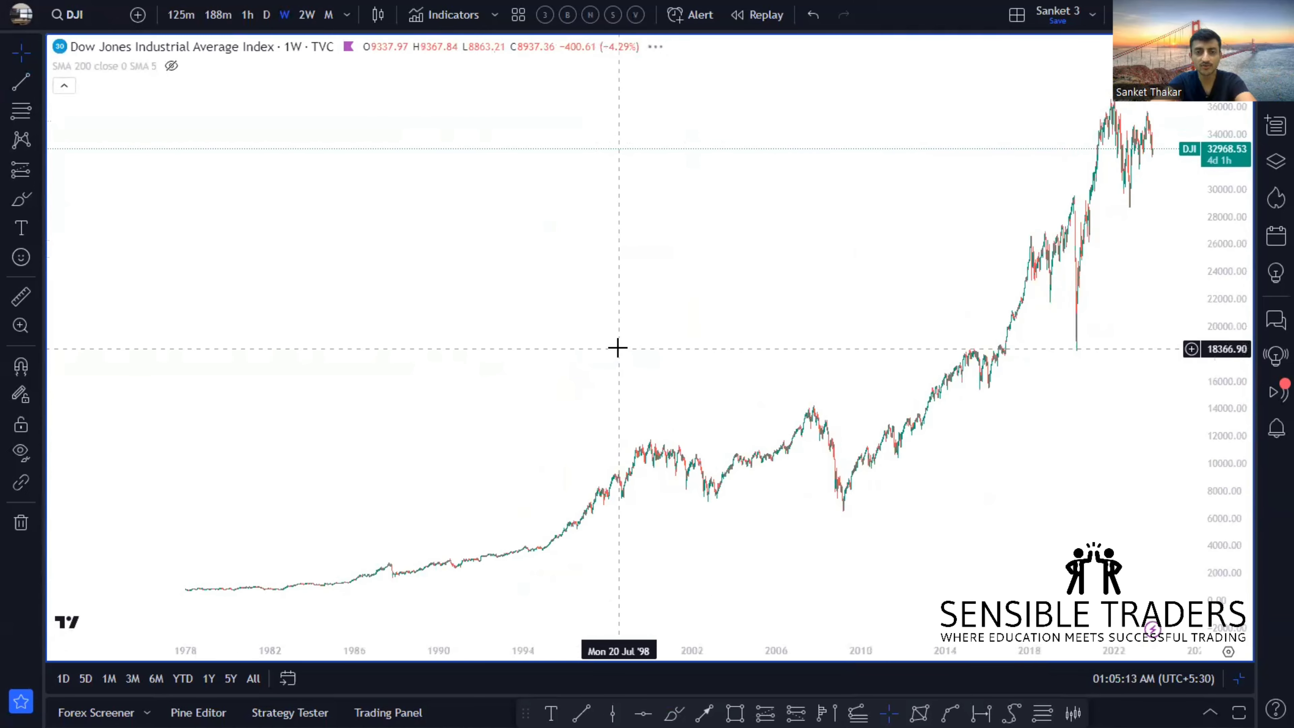
pyautogui.moveTo(615, 347); pyautogui.dragTo(439, 405)
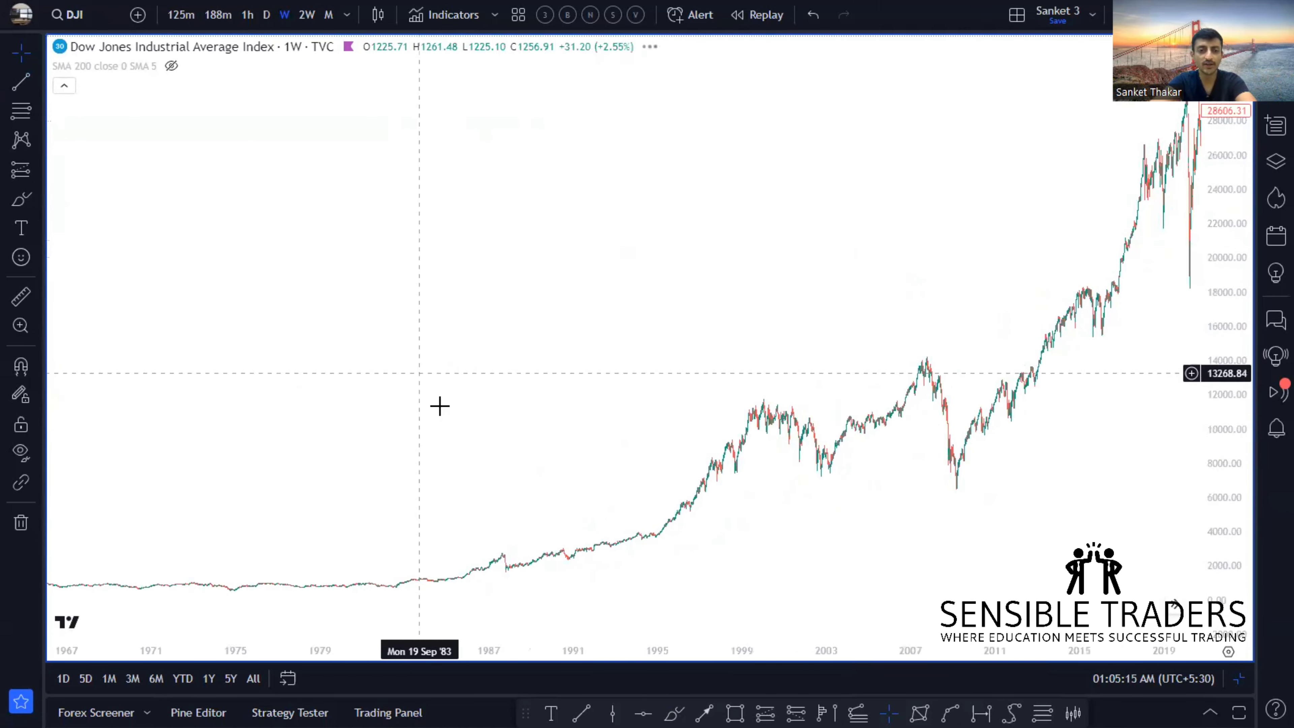
pyautogui.moveTo(595, 367); pyautogui.dragTo(508, 382)
pyautogui.write('1M')
pyautogui.press('Return')
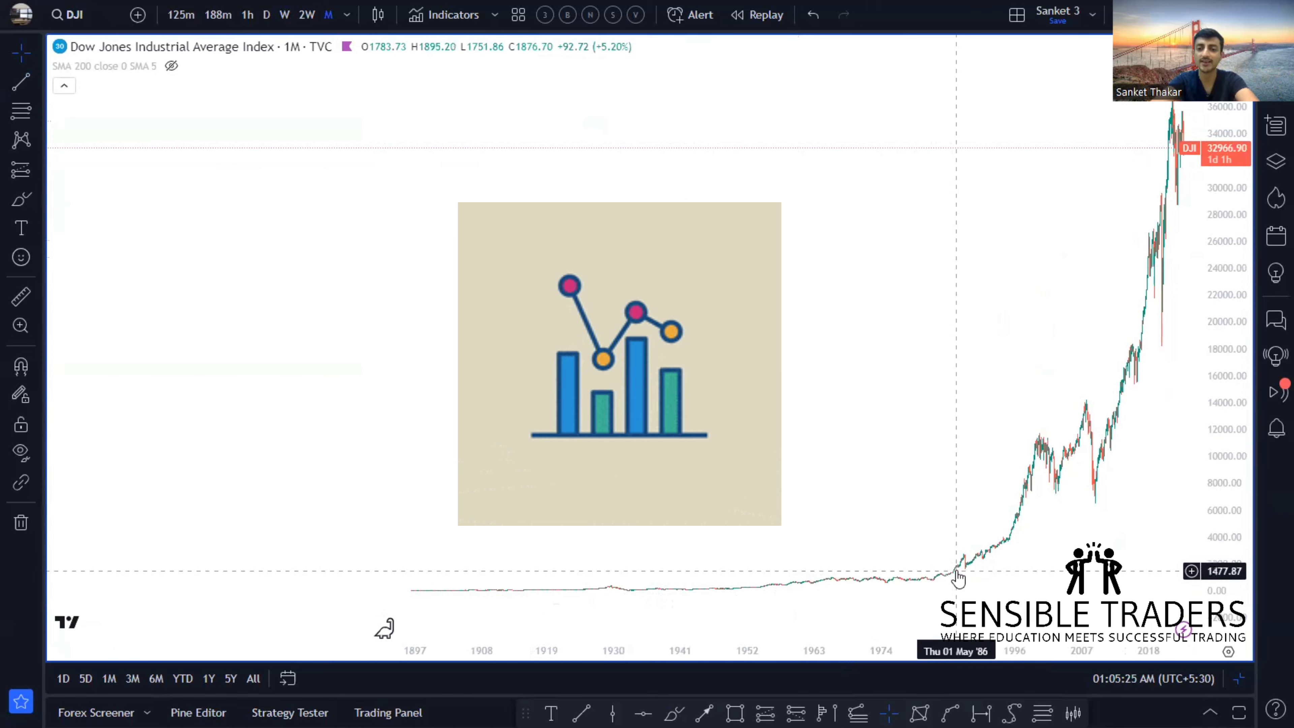
pyautogui.scroll(5, 697, 257)
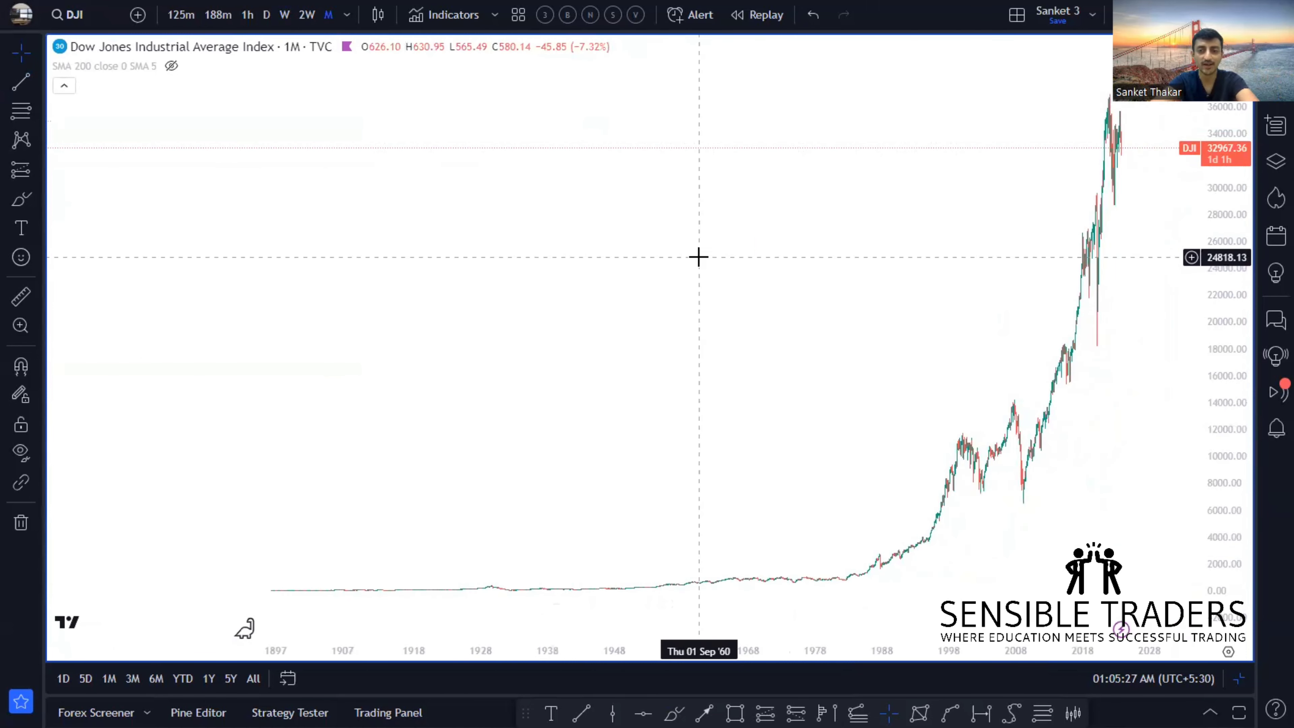
# - Switch the DJI price scale to logarithmic and circle the price history from 1897 to the mid-1970s with the brush
pyautogui.rightClick(1226, 433)
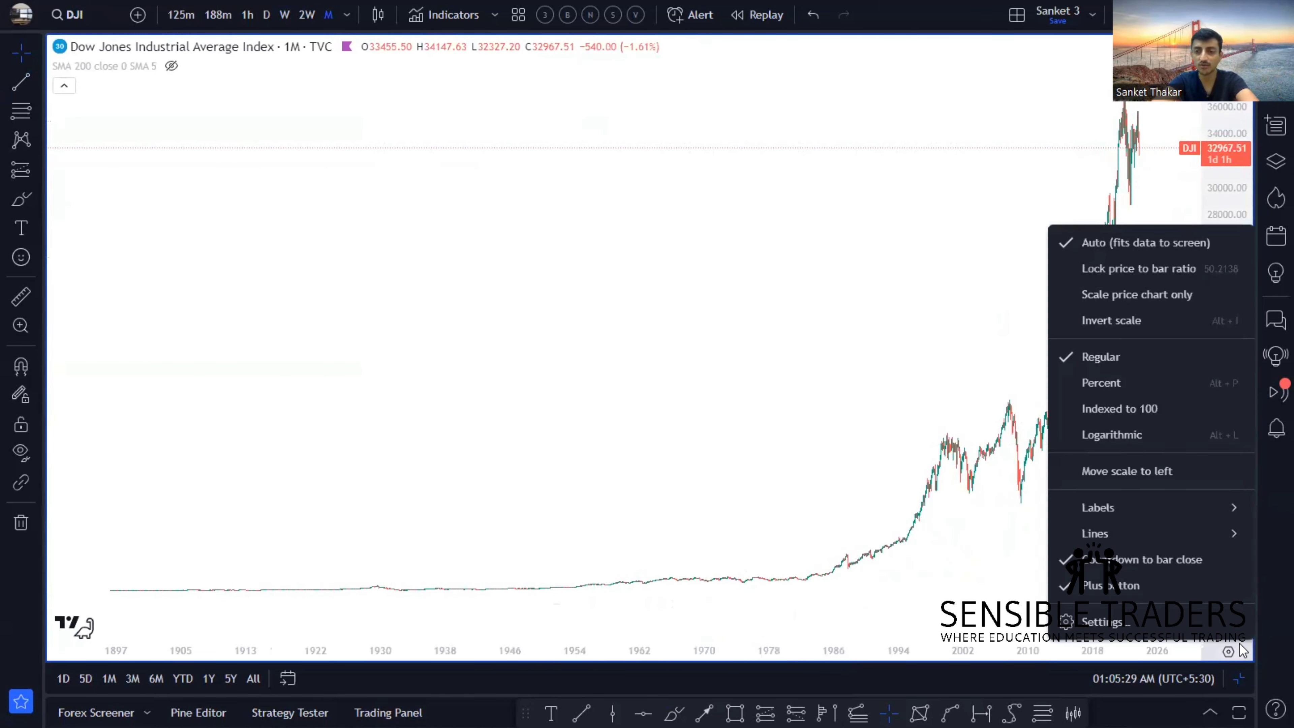
pyautogui.click(1114, 435)
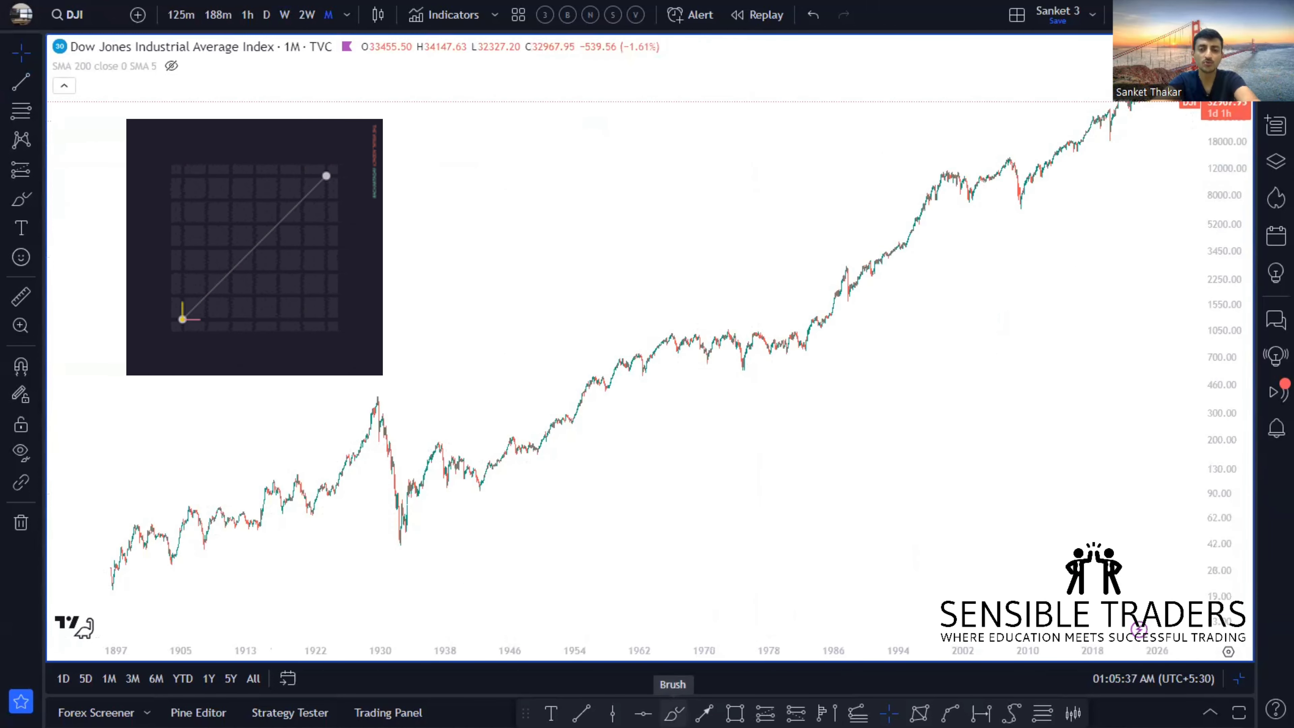
pyautogui.click(674, 713)
pyautogui.moveTo(783, 390)
pyautogui.mouseDown()
pyautogui.moveTo(266, 336)
pyautogui.moveTo(65, 575)
pyautogui.moveTo(540, 533)
pyautogui.moveTo(749, 364)
pyautogui.mouseUp()
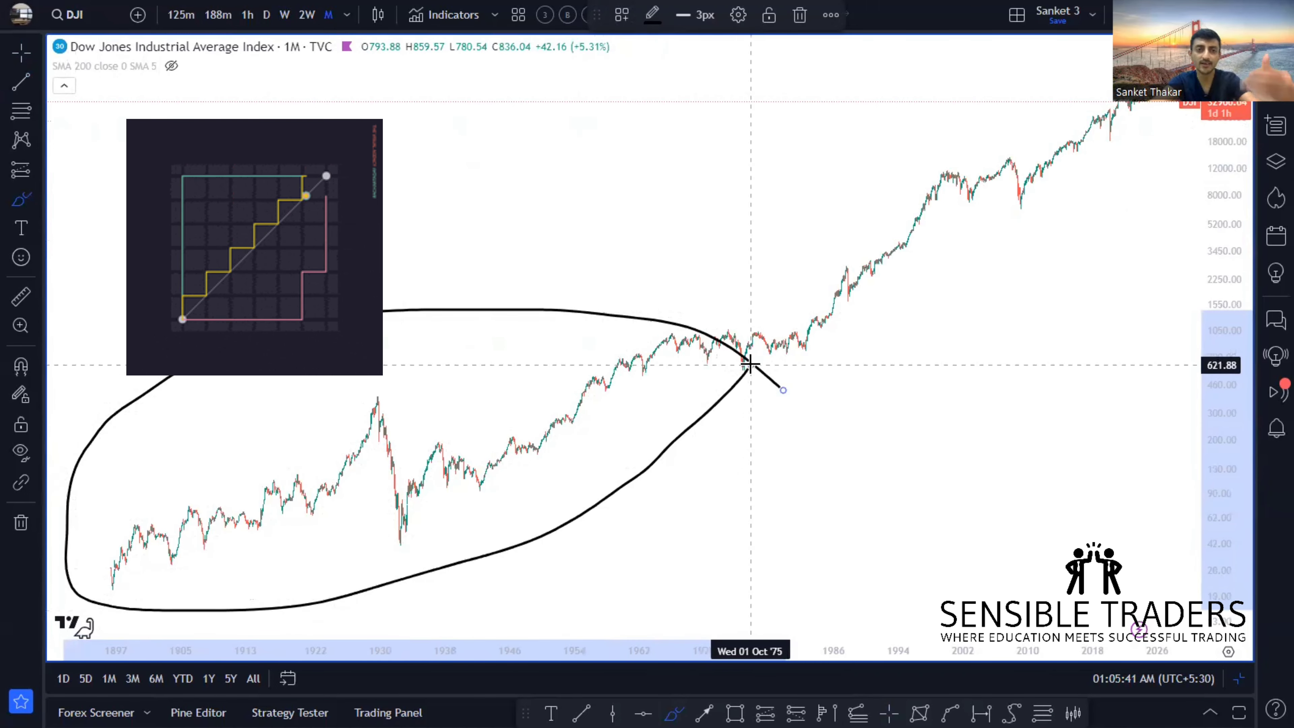
# - Remove the brush circle from the DJI chart and return its price scale to regular
pyautogui.rightClick(708, 236)
pyautogui.click(772, 648)
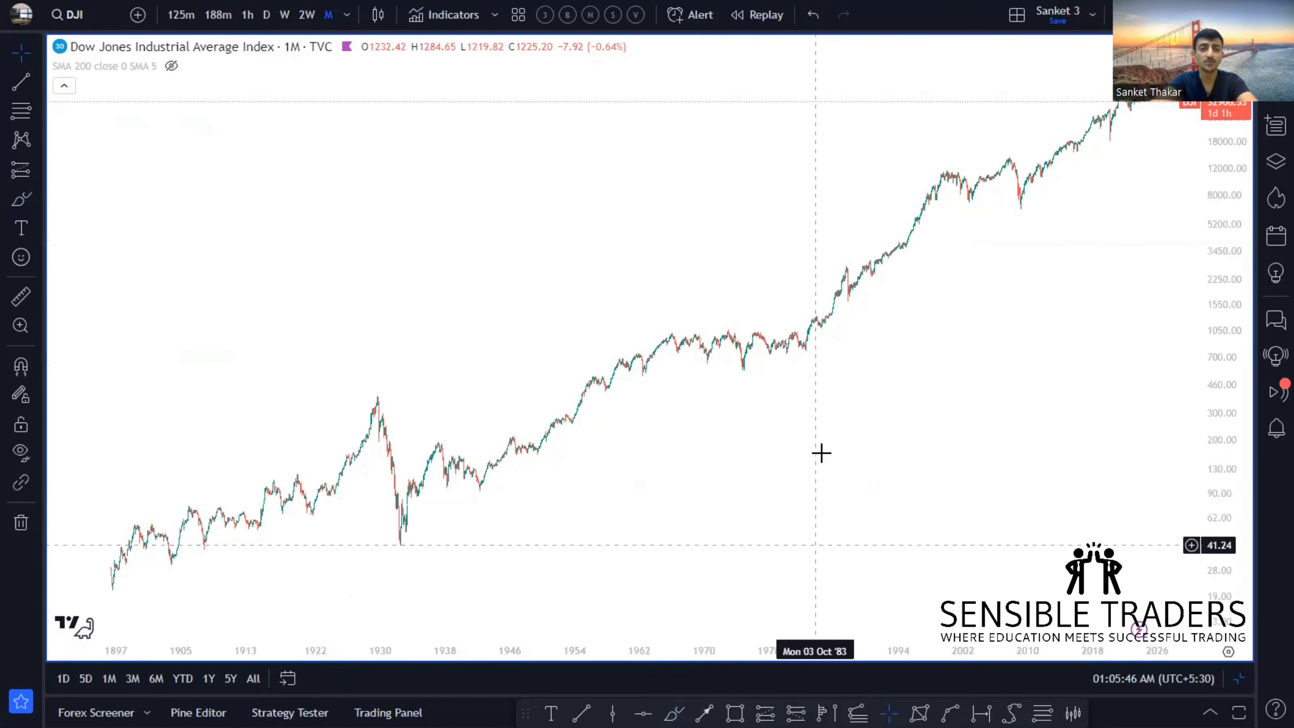
pyautogui.hotkey('alt', 'l')
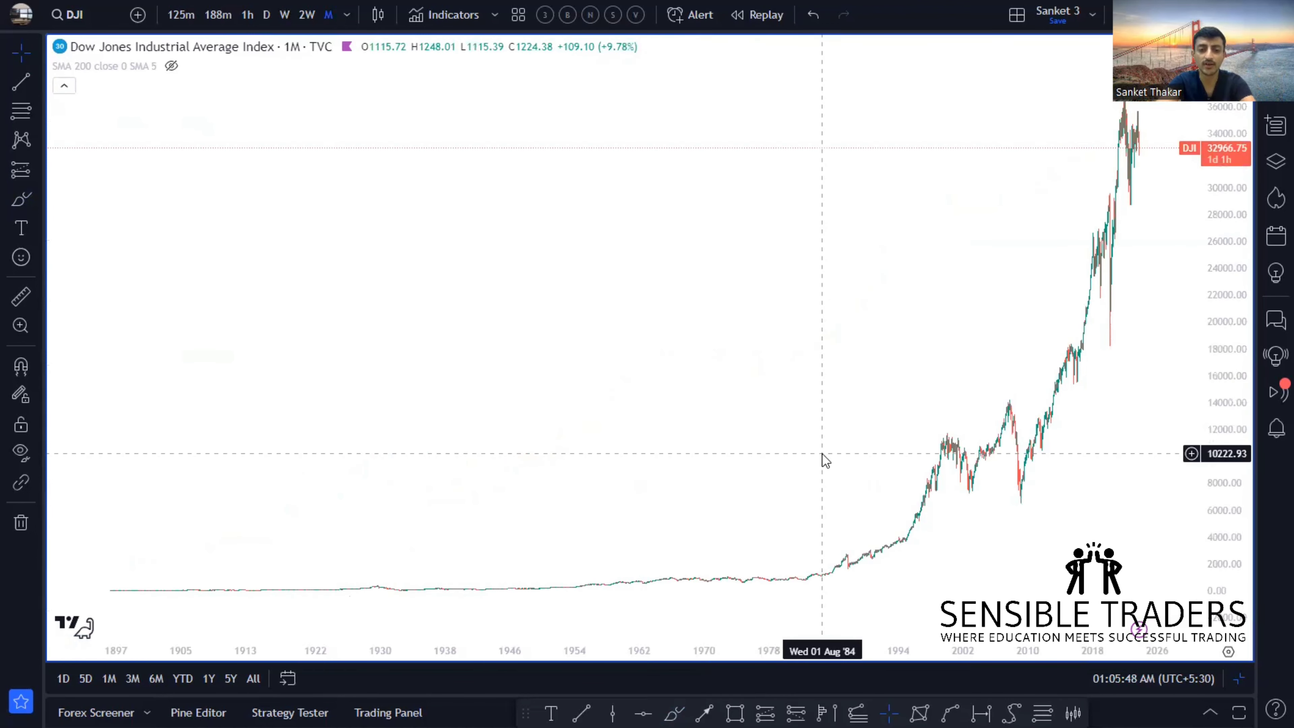
# - Load the Nifty 50 index again and set its chart to the one-week interval with the logarithmic price scale
pyautogui.write('NIFTY')
pyautogui.click(643, 231)
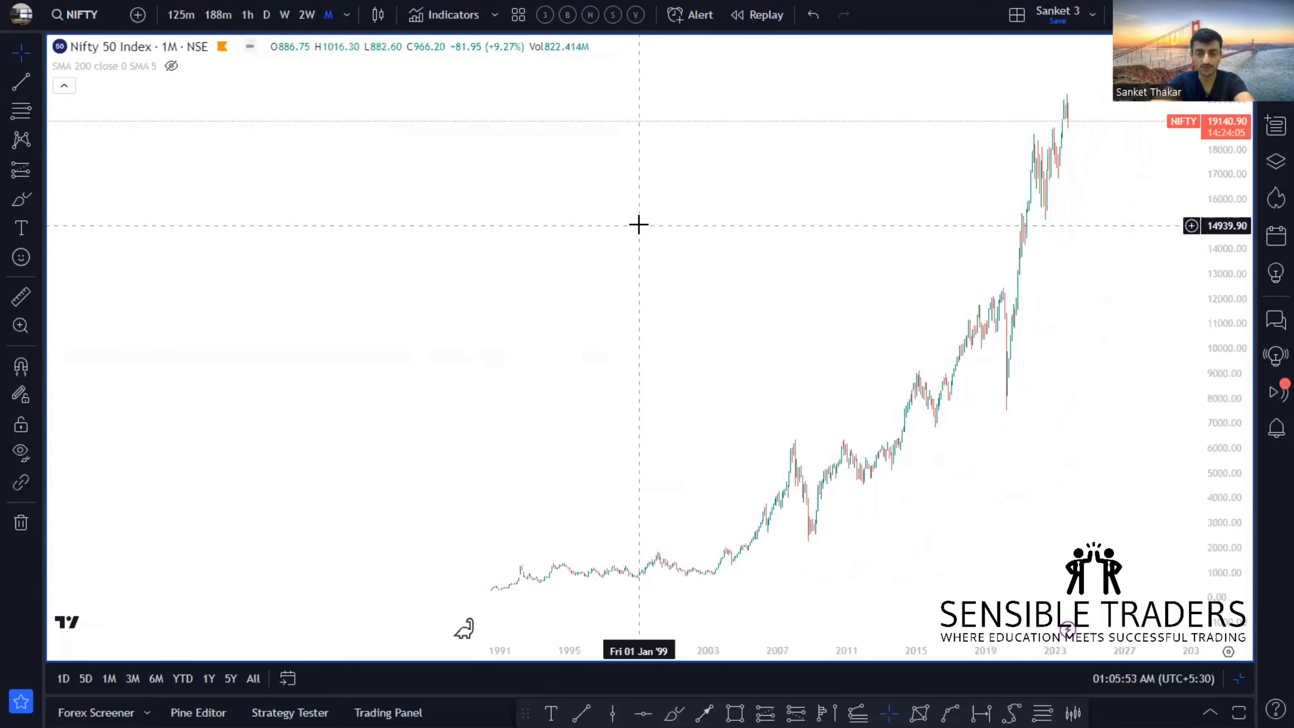
pyautogui.scroll(4, 638, 225)
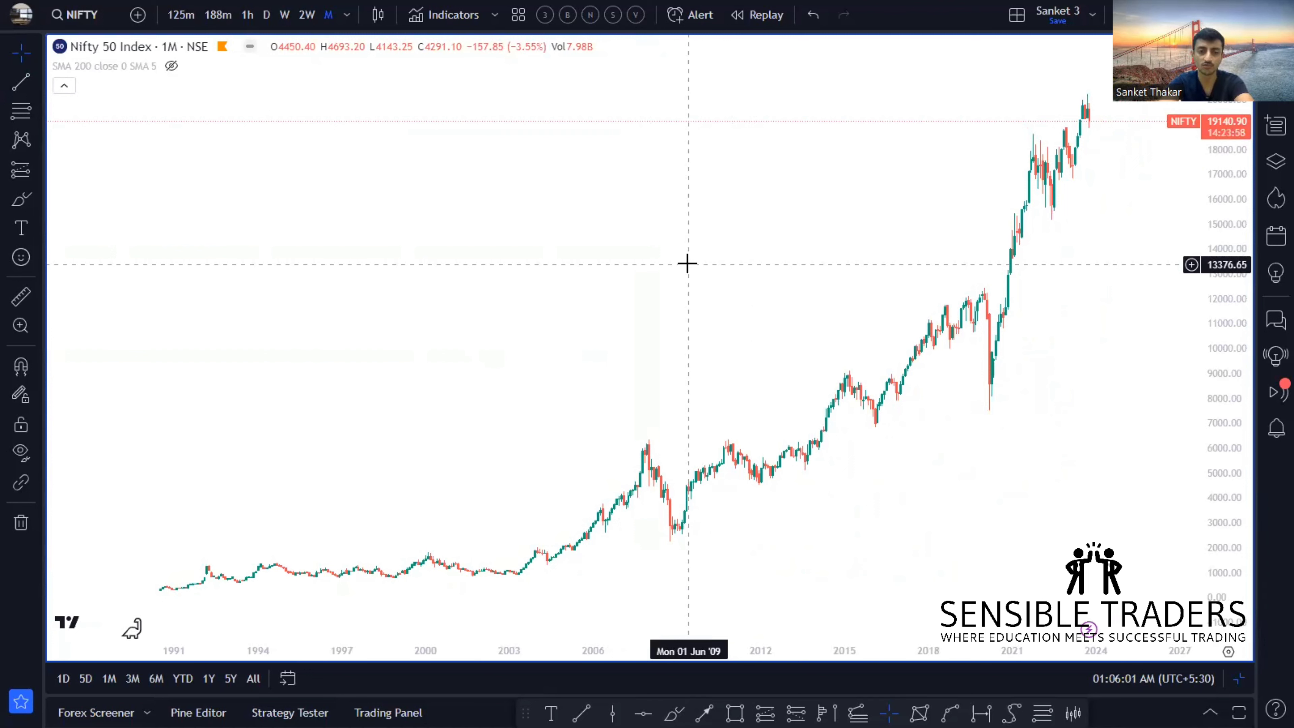
pyautogui.write('1W')
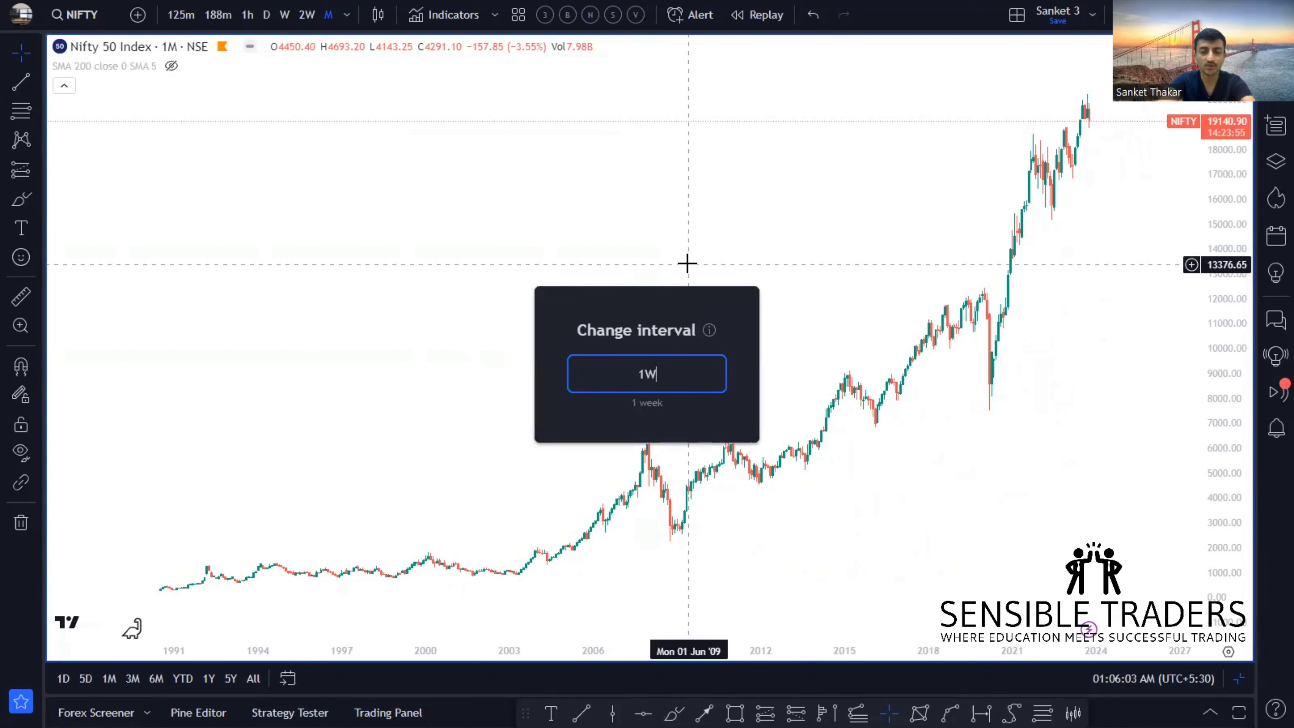
pyautogui.press('Return')
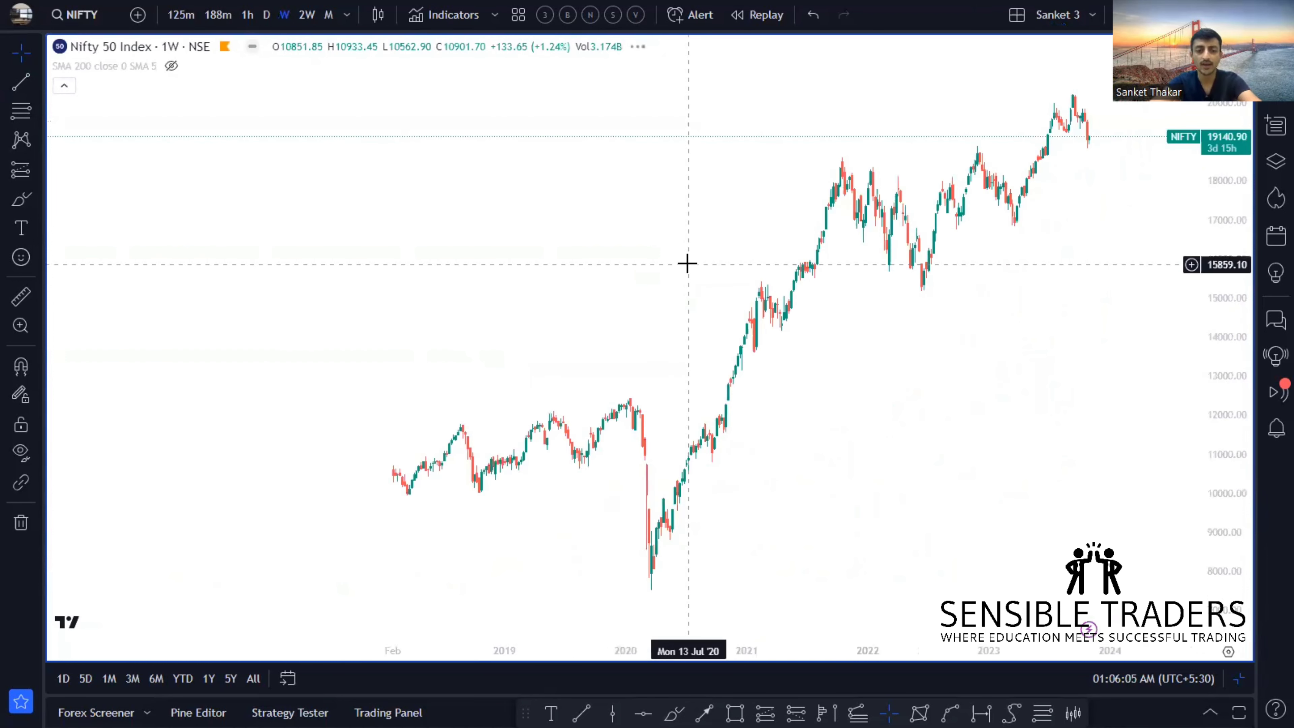
pyautogui.scroll(-10, 353, 295)
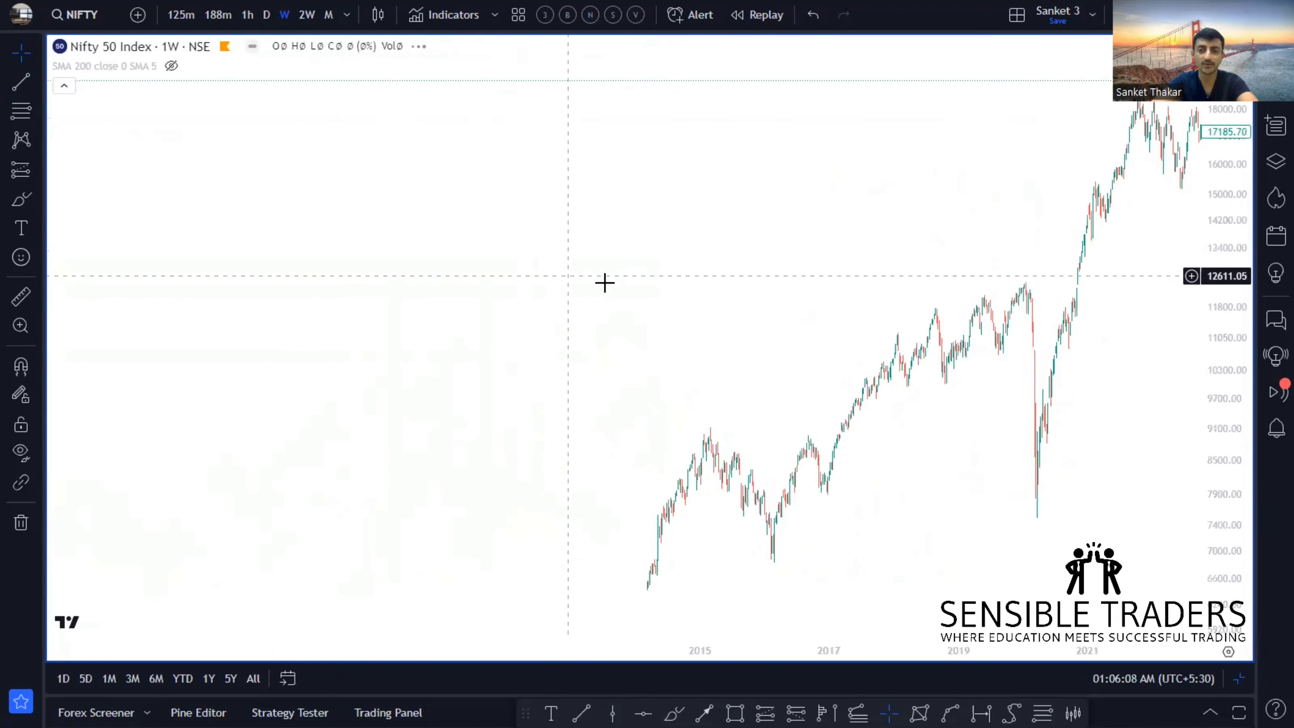
# - Set the Nifty 50 chart to the one-month interval and show its full history back to 1990
pyautogui.write('1M')
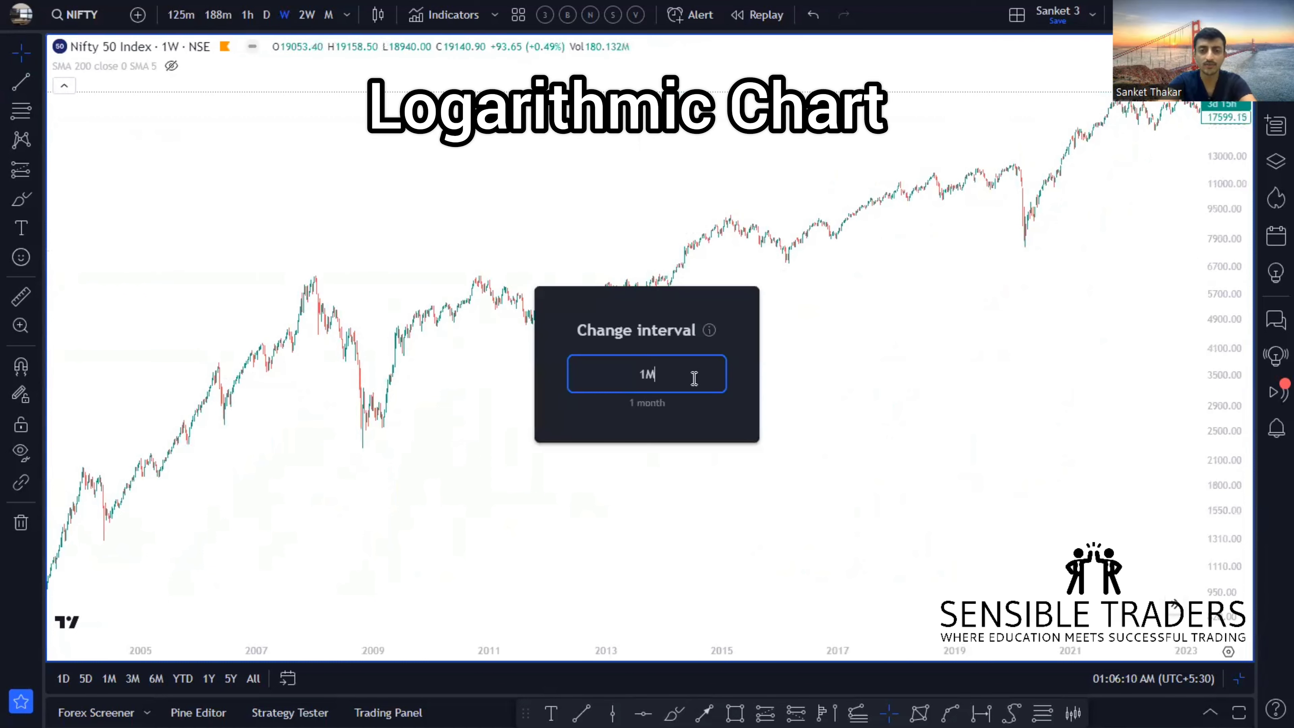
pyautogui.press('Return')
pyautogui.scroll(5, 798, 338)
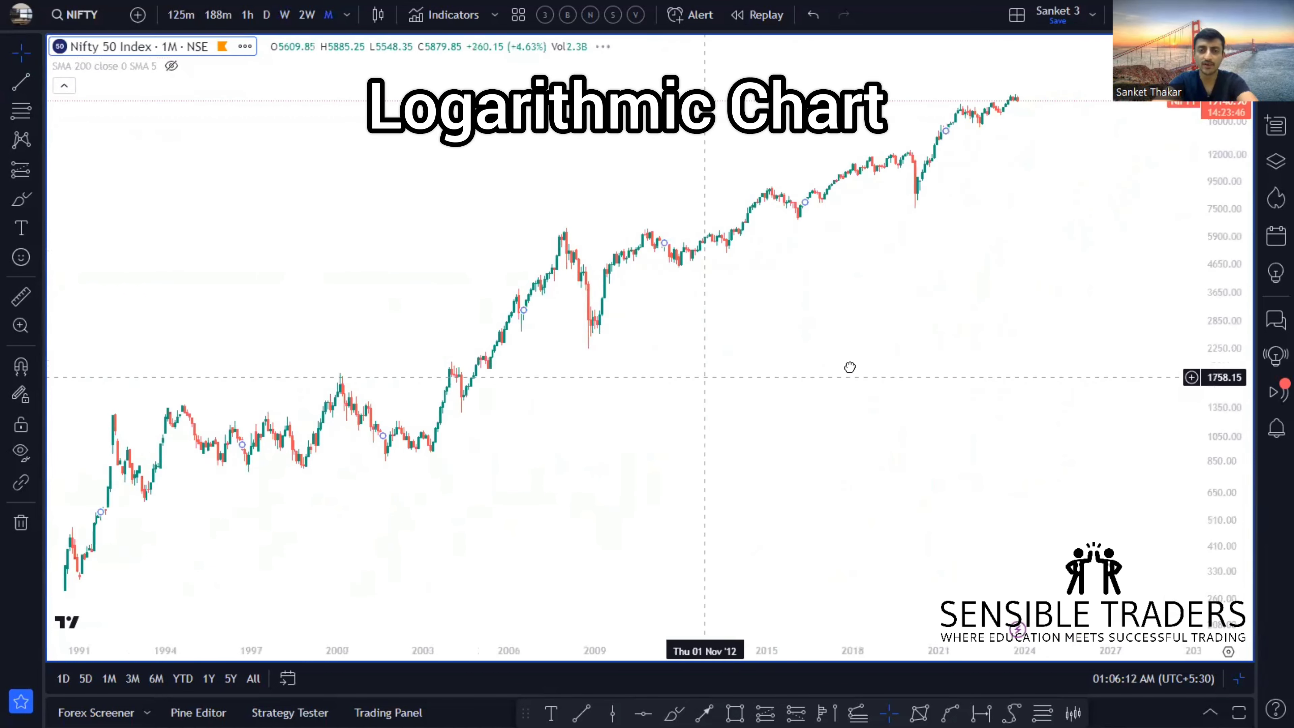
# - Draw a rising trendline from the August 1990 low, touching the 2003 low and extending beneath the price to about 2024
pyautogui.hotkey('alt', 't')
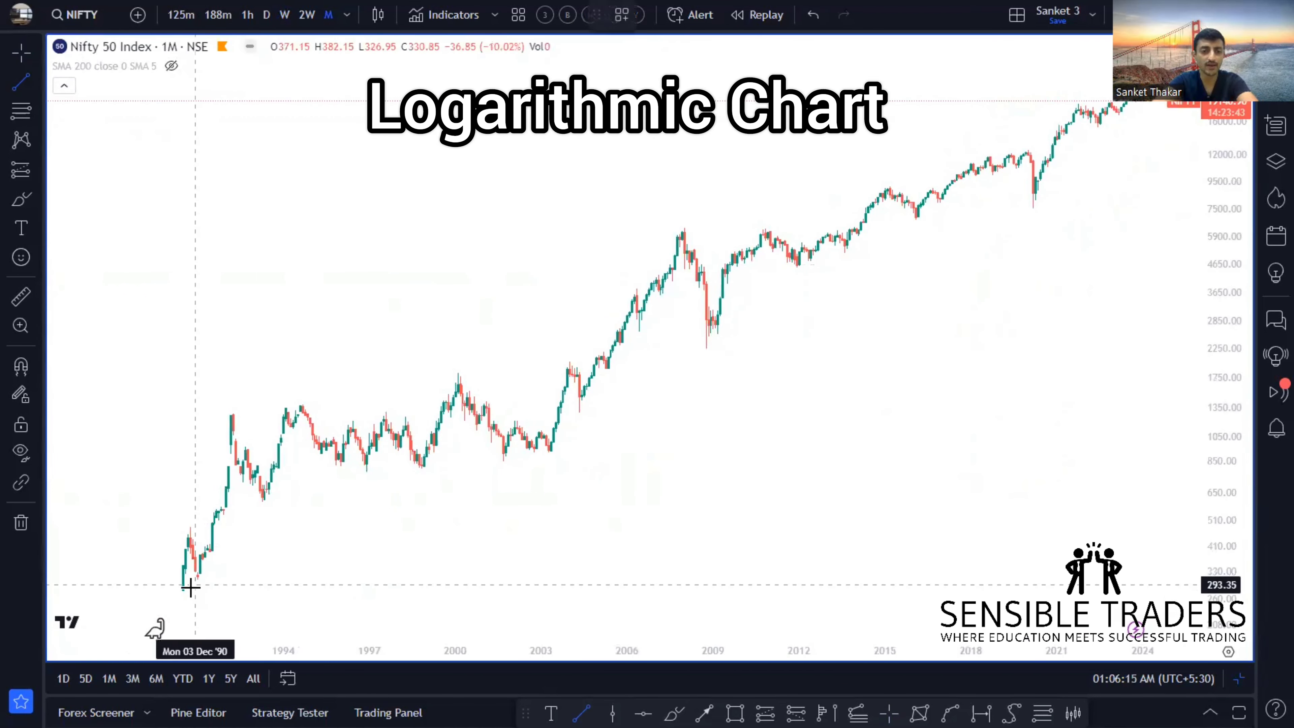
pyautogui.click(184, 593)
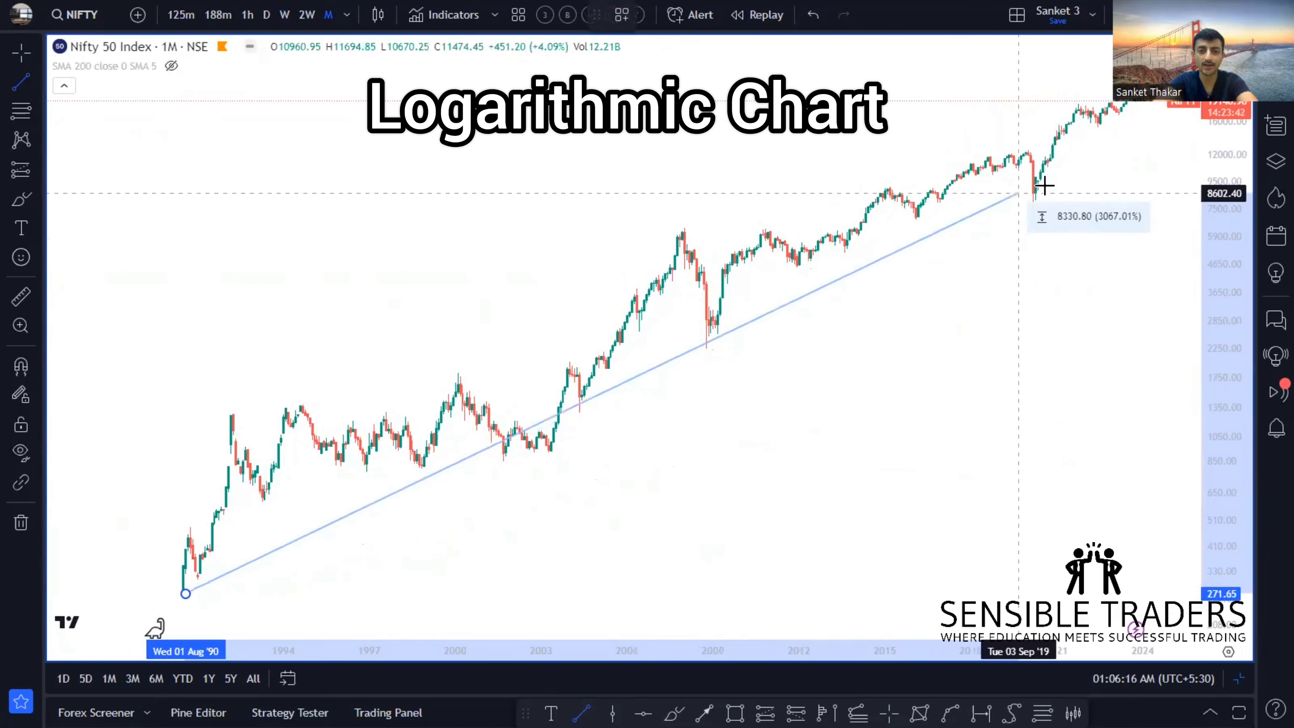
pyautogui.click(1151, 222)
pyautogui.click(1053, 308)
# - Draw an upper trendline from the April 1992 high across the 2008 peak to January 2022
pyautogui.hotkey('alt', 't')
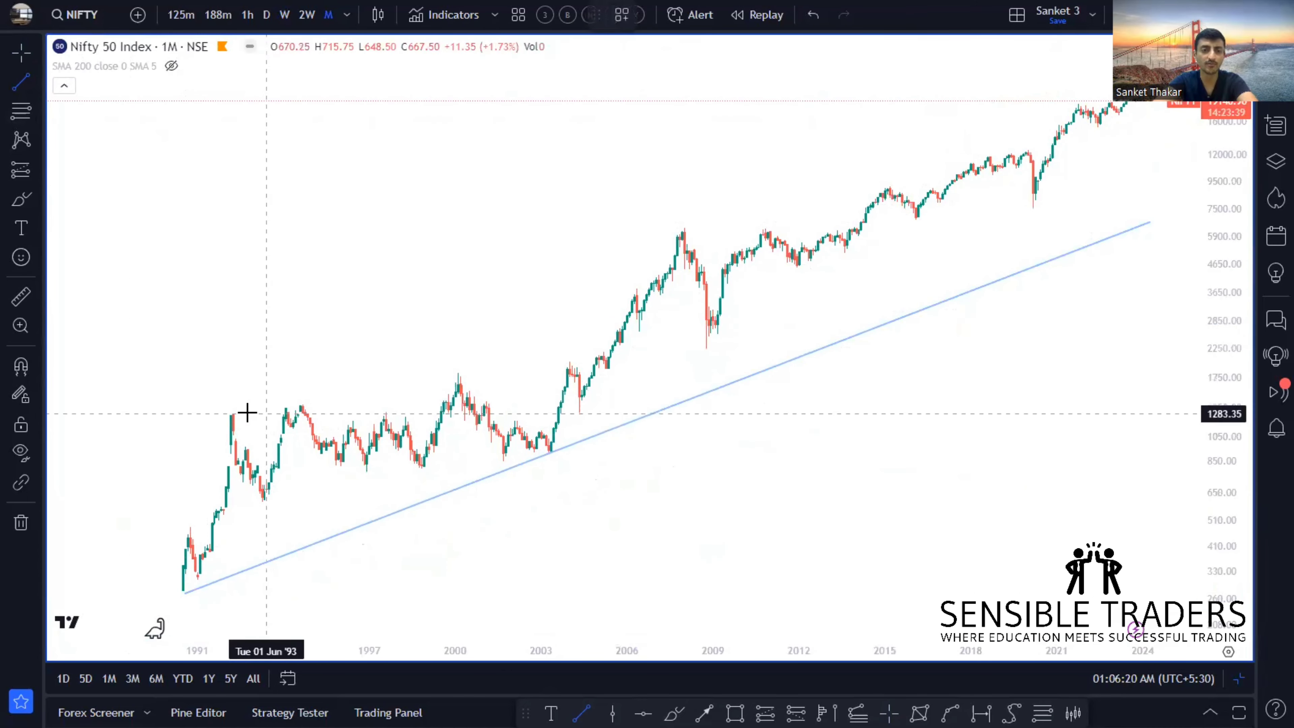
pyautogui.click(233, 414)
pyautogui.click(1086, 62)
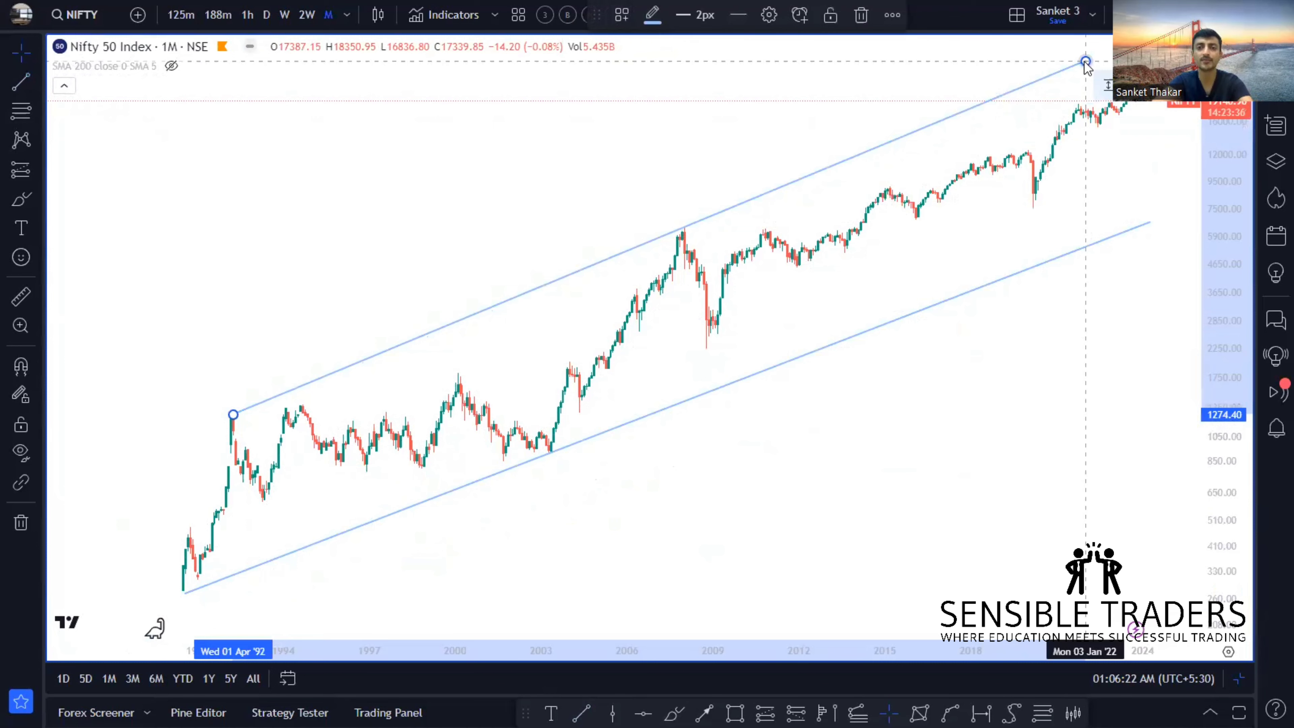
pyautogui.click(850, 277)
# - Review the trendline channel on the logarithmic chart, then switch the price scale to regular and compare how the lines fit
pyautogui.hscroll(5, 947, 440)
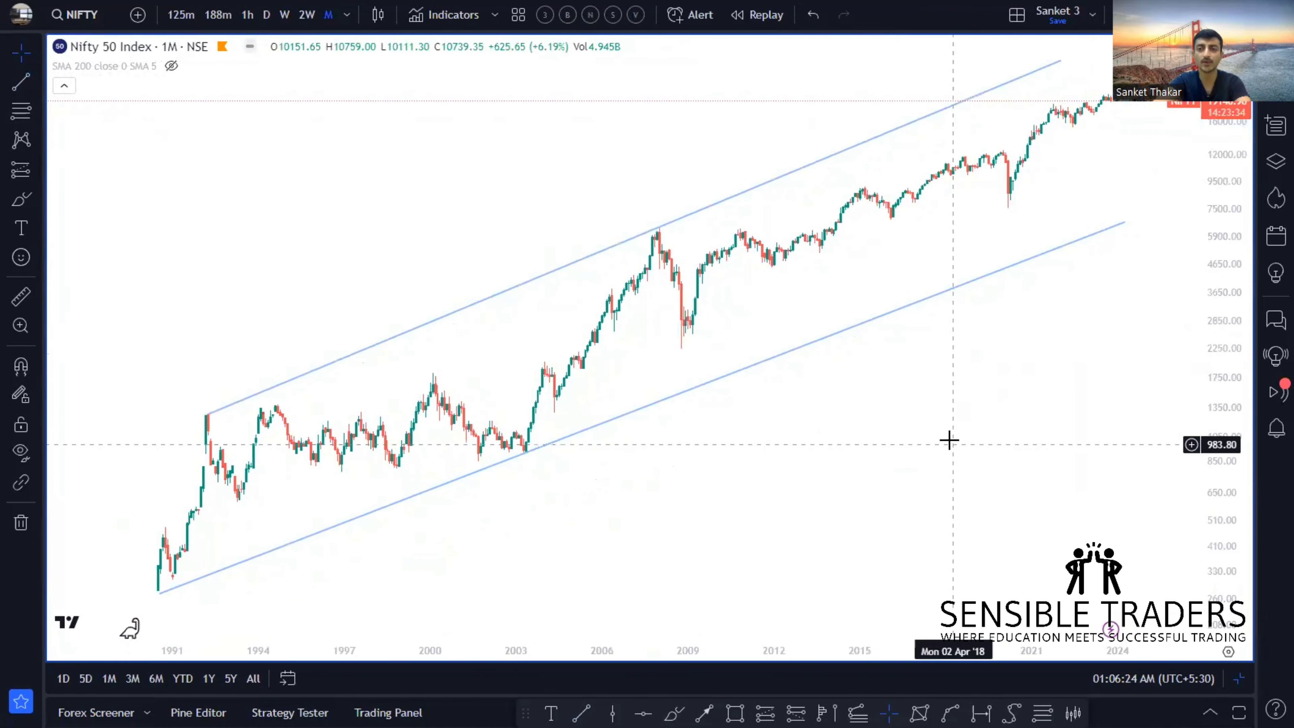
pyautogui.moveTo(1005, 191); pyautogui.dragTo(1100, 153)
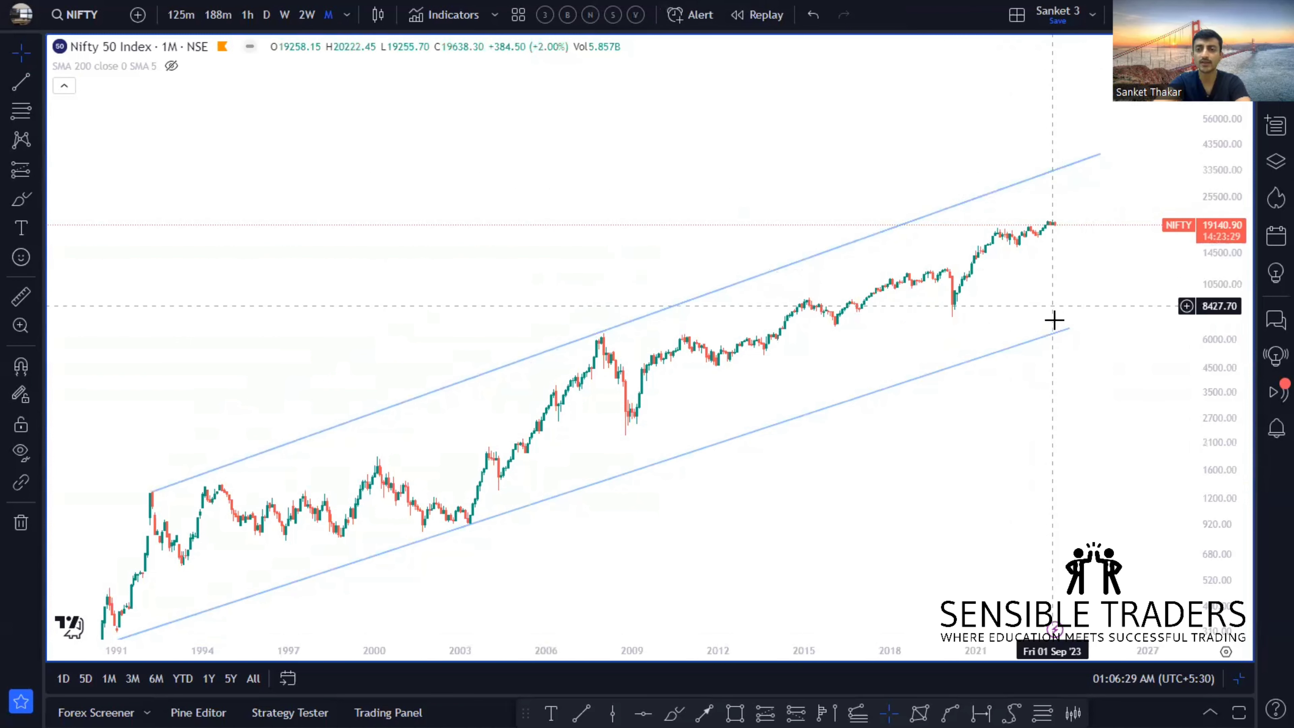
pyautogui.scroll(-2, 1052, 370)
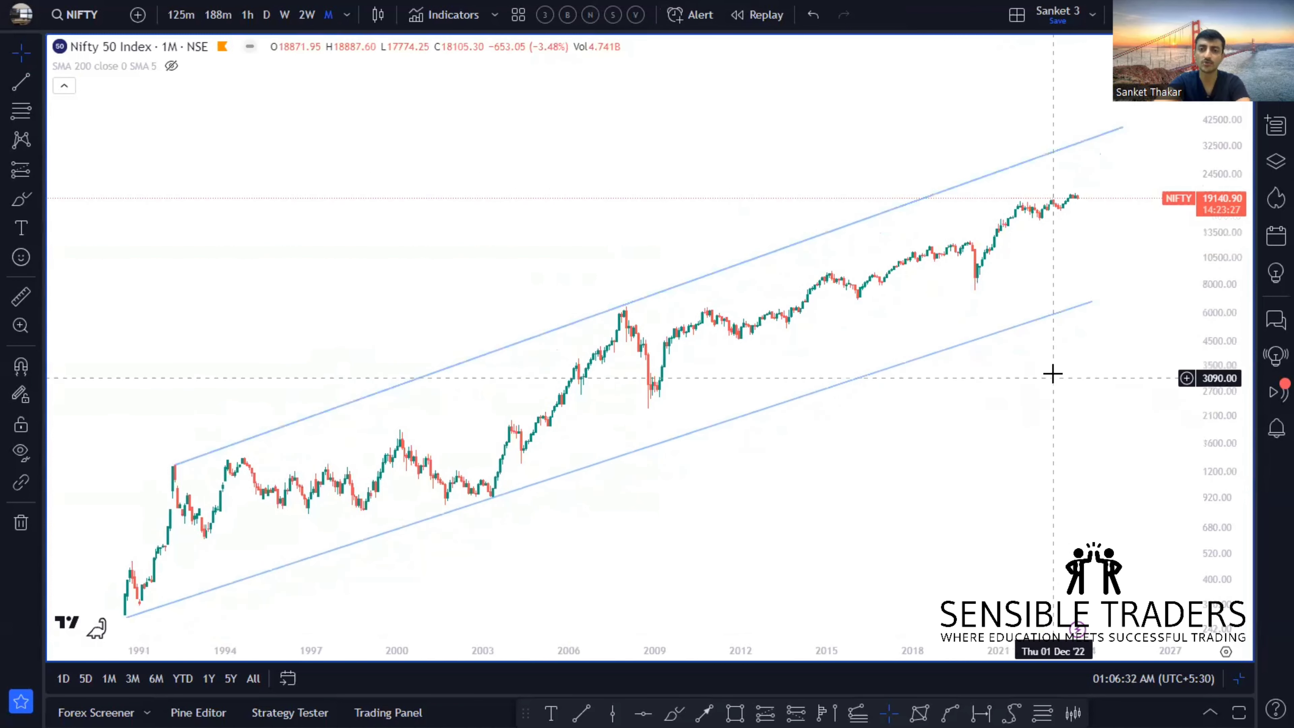
pyautogui.moveTo(1202, 332); pyautogui.dragTo(1203, 349)
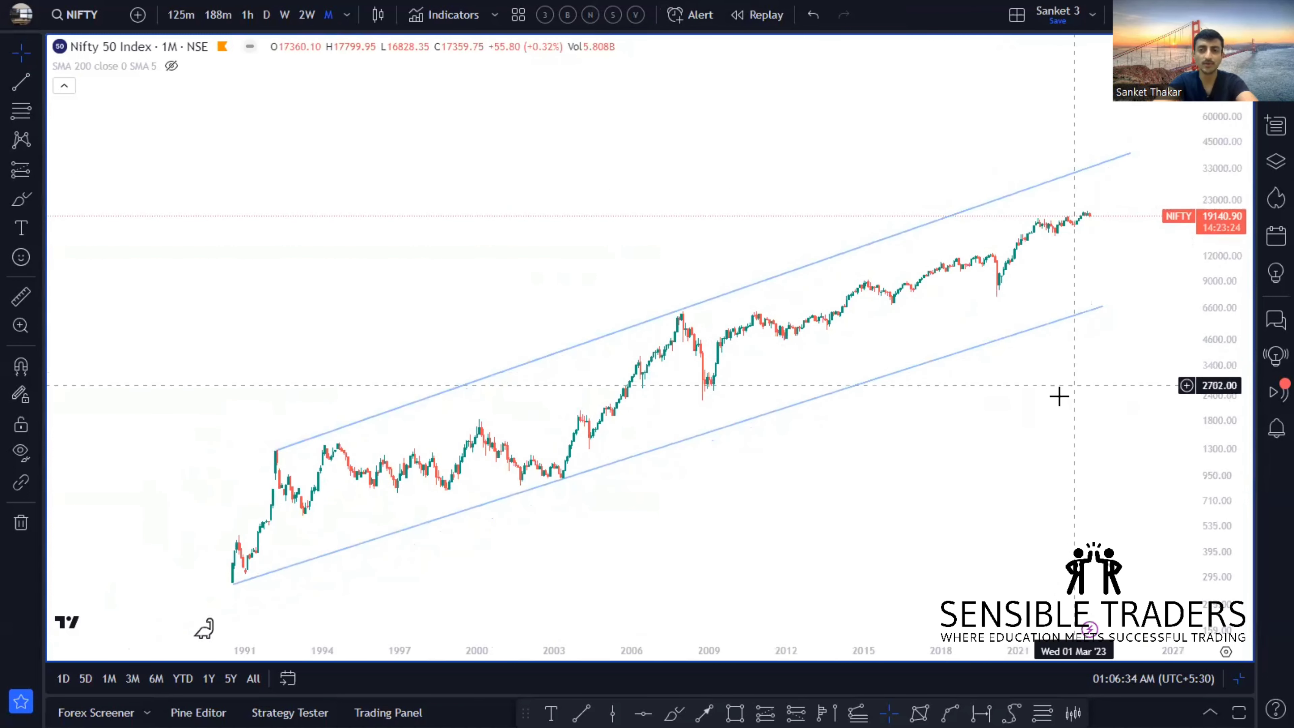
pyautogui.scroll(1, 1056, 403)
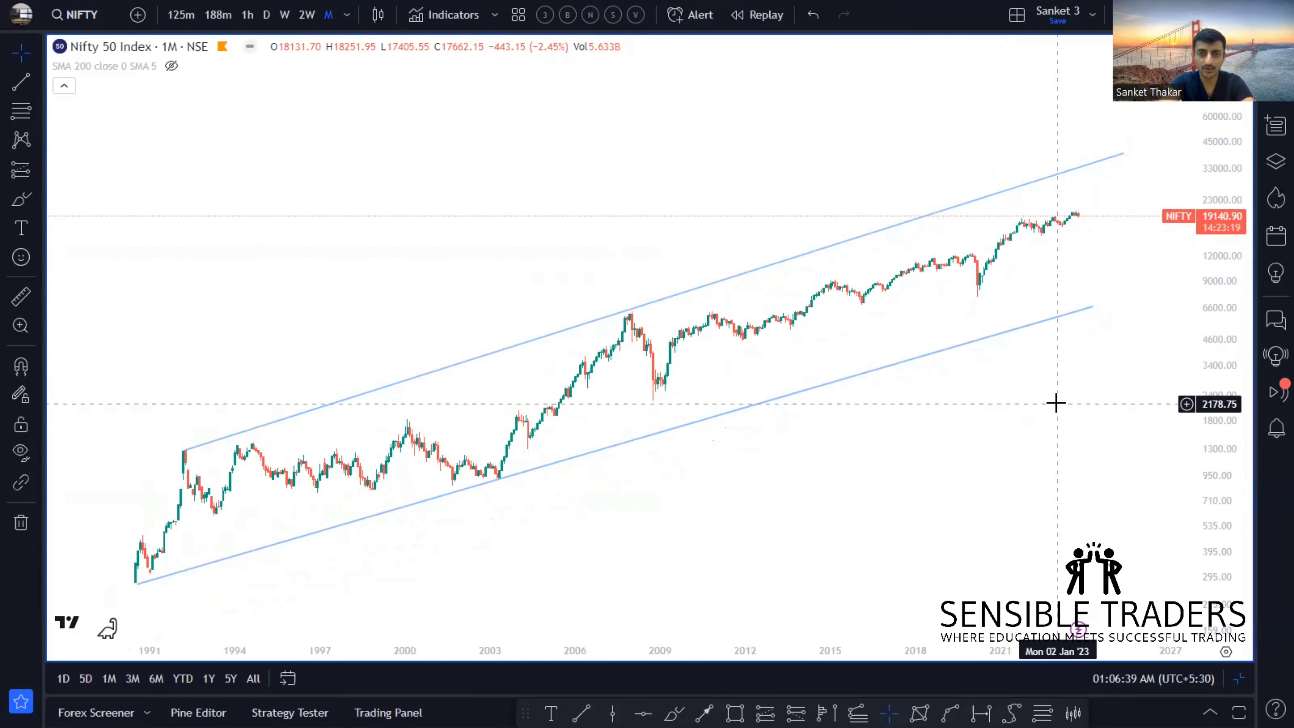
pyautogui.hotkey('alt', 'l')
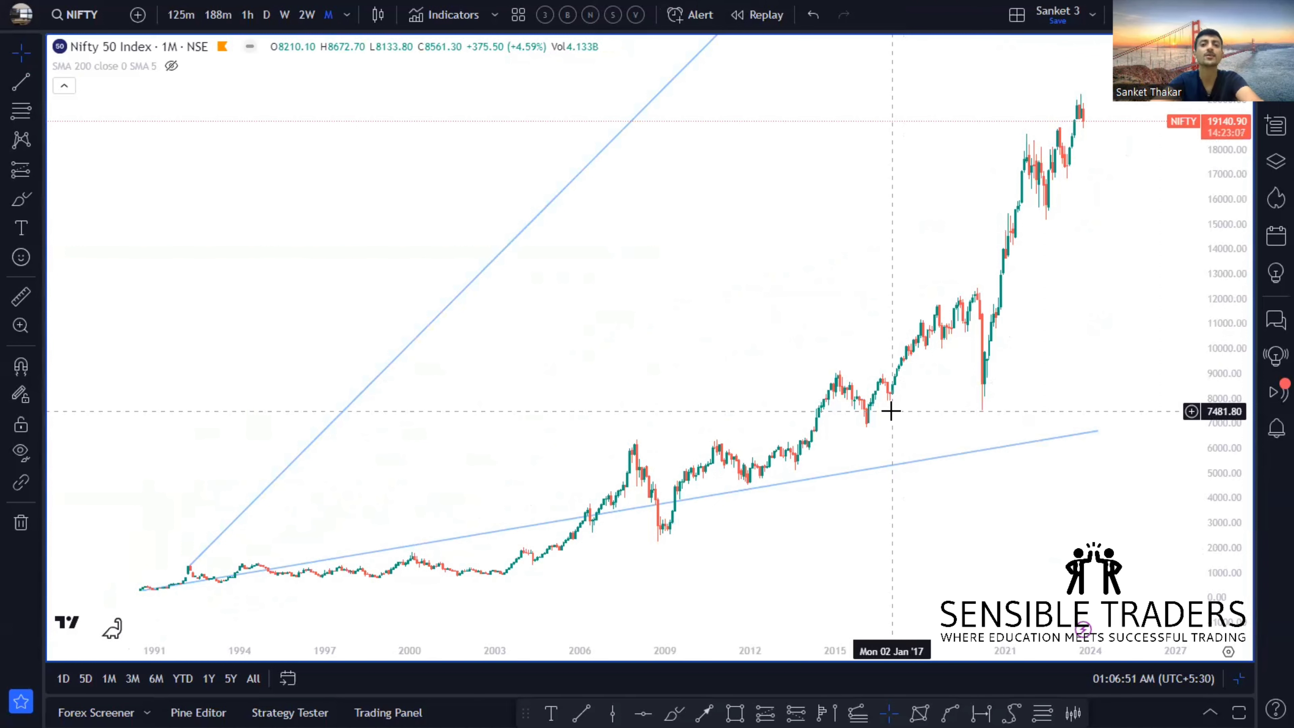
pyautogui.moveTo(1213, 186); pyautogui.dragTo(1214, 250)
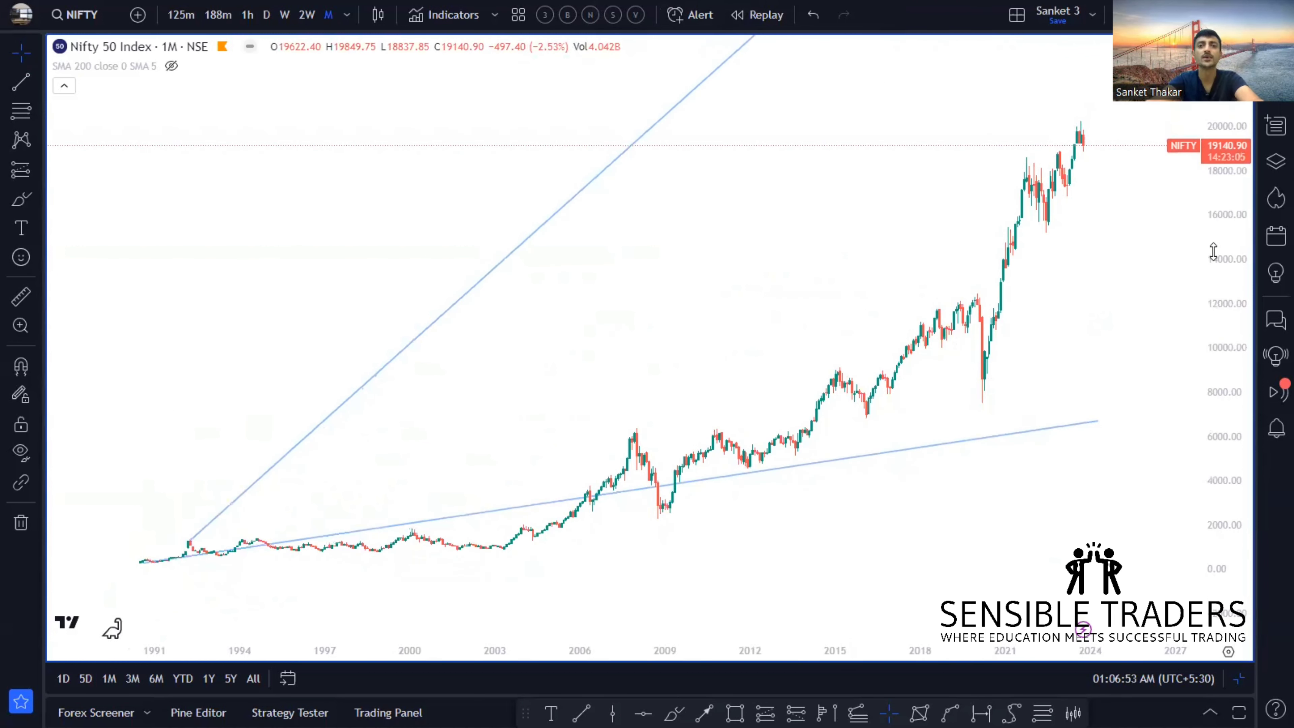
pyautogui.moveTo(1141, 229)
pyautogui.mouseDown()
pyautogui.moveTo(1141, 286)
pyautogui.moveTo(1142, 204)
pyautogui.mouseUp()
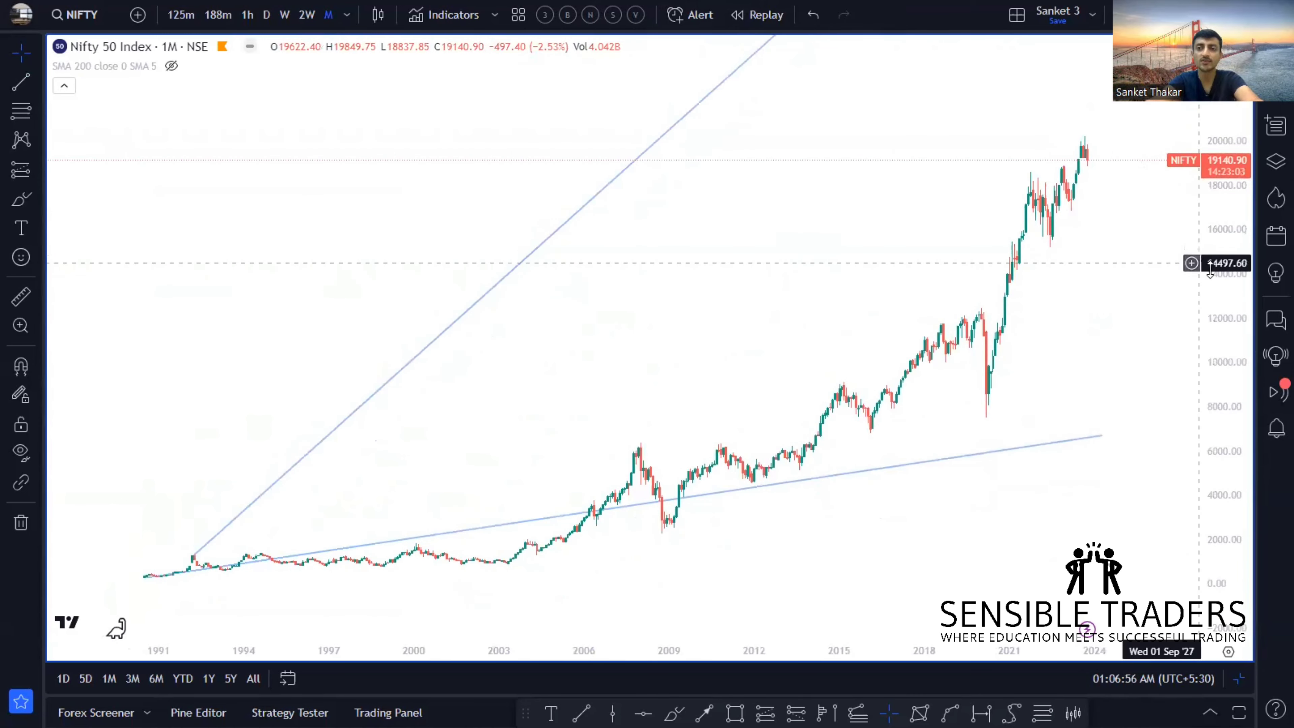
pyautogui.moveTo(1225, 278); pyautogui.dragTo(1226, 297)
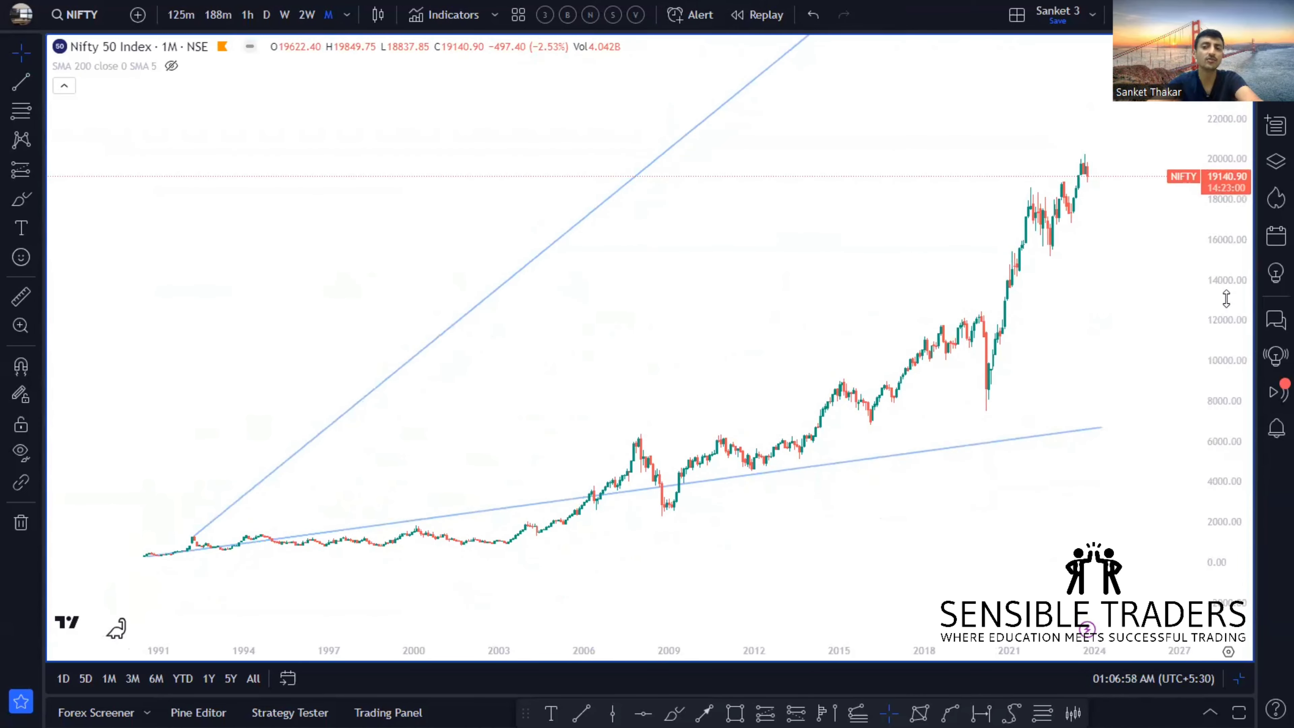
# - Remove all drawings from the Nifty 50 chart
pyautogui.rightClick(954, 246)
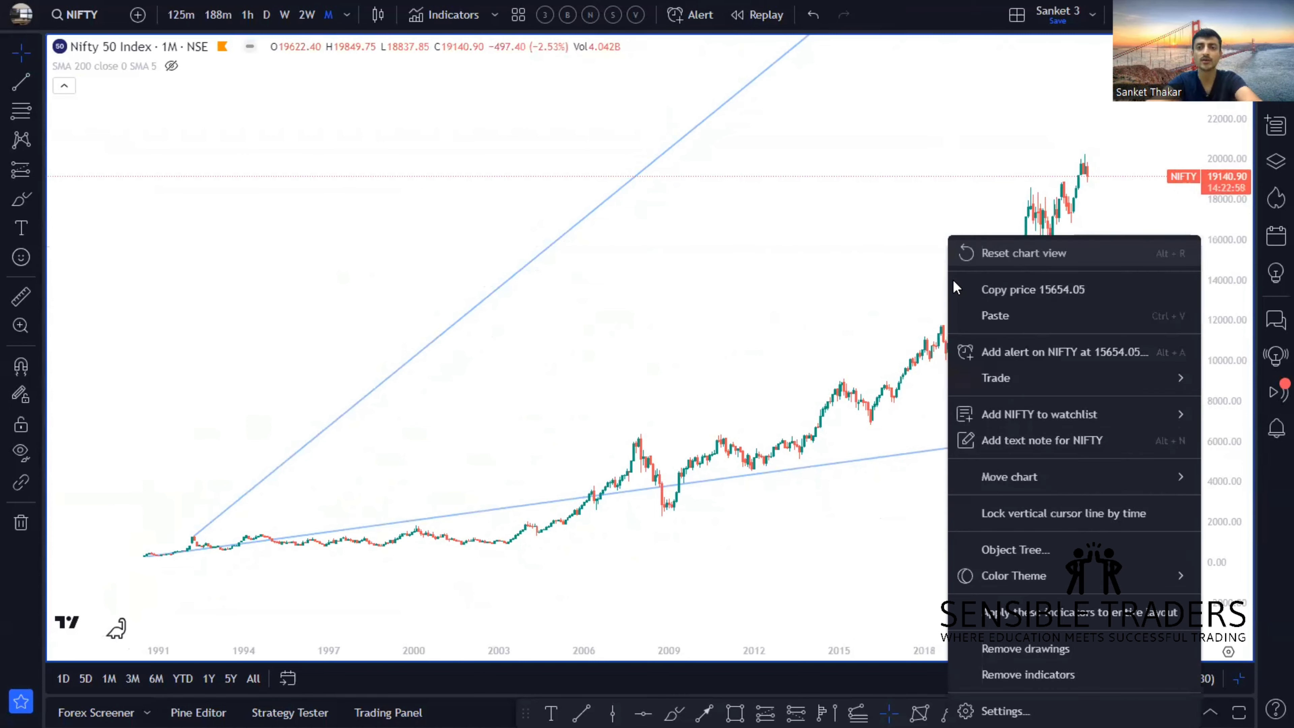
pyautogui.click(1069, 637)
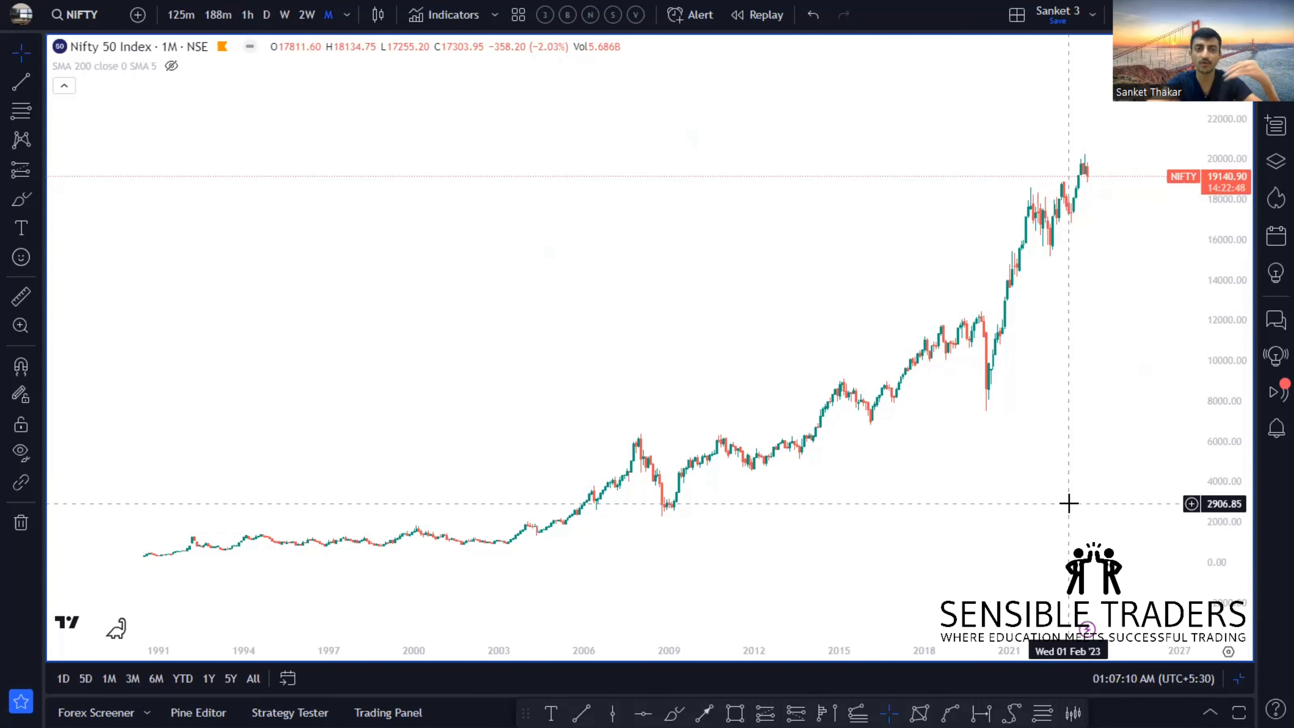
# - Open the price scale options of the monthly Nifty 50 chart
pyautogui.scroll(2, 1077, 465)
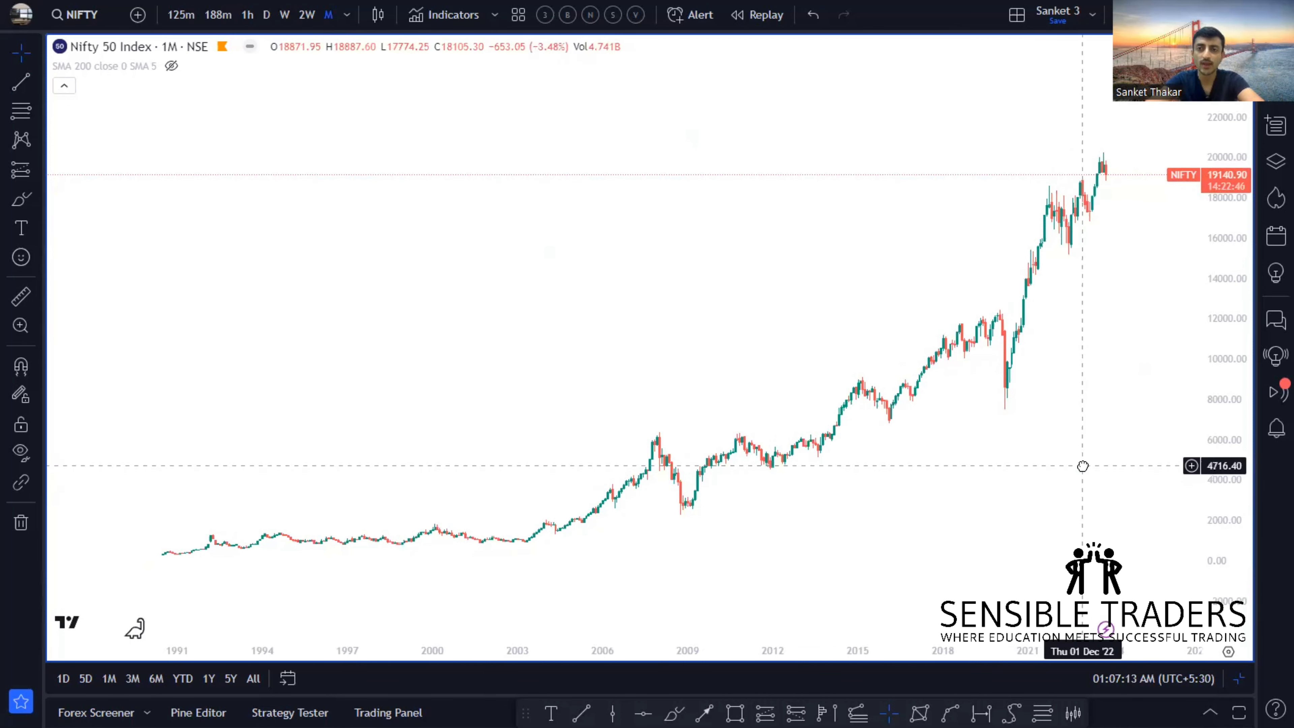
pyautogui.scroll(2, 1039, 456)
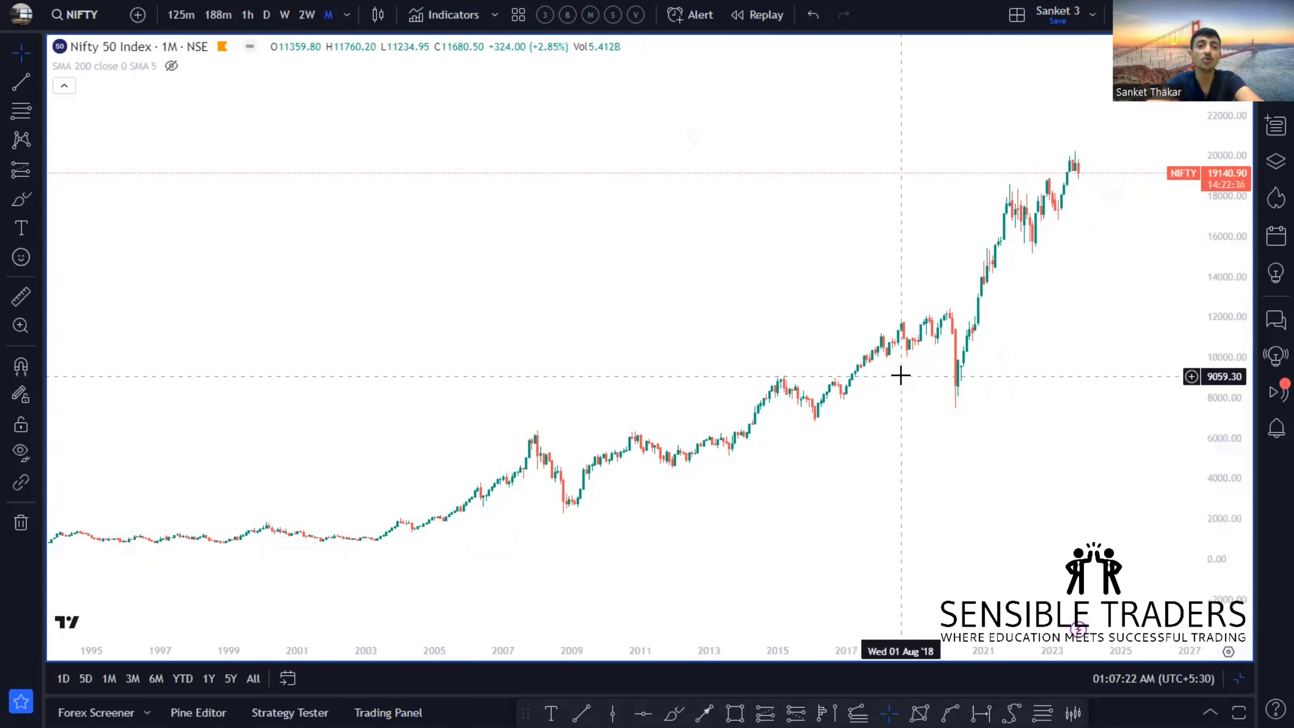
pyautogui.moveTo(900, 376); pyautogui.dragTo(943, 388)
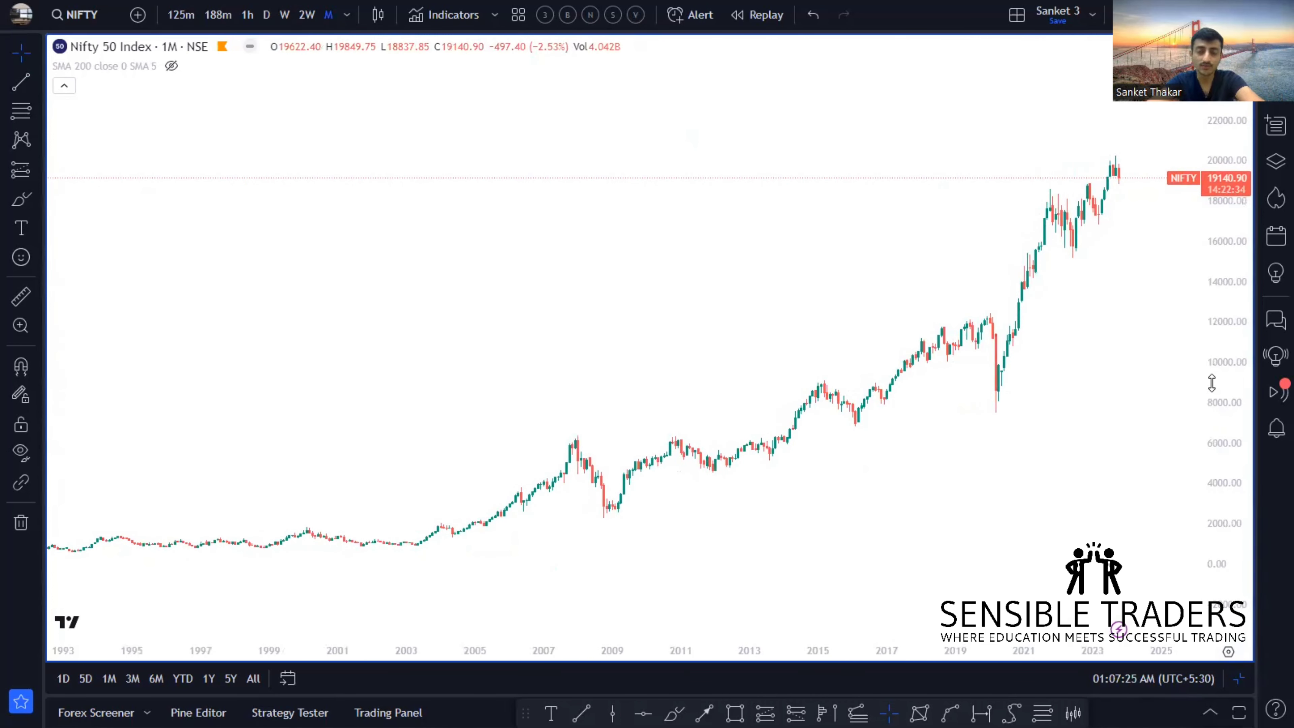
pyautogui.moveTo(1214, 390); pyautogui.dragTo(1213, 360)
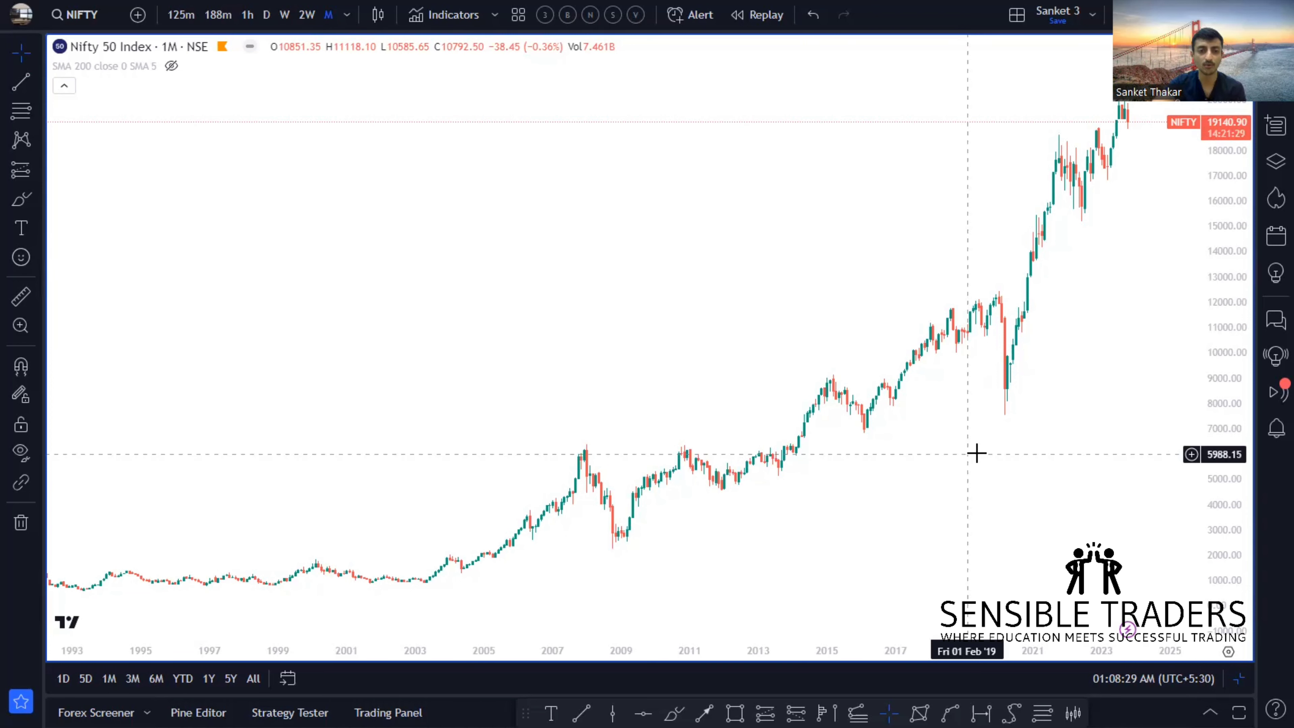
pyautogui.hscroll(-3, 976, 458)
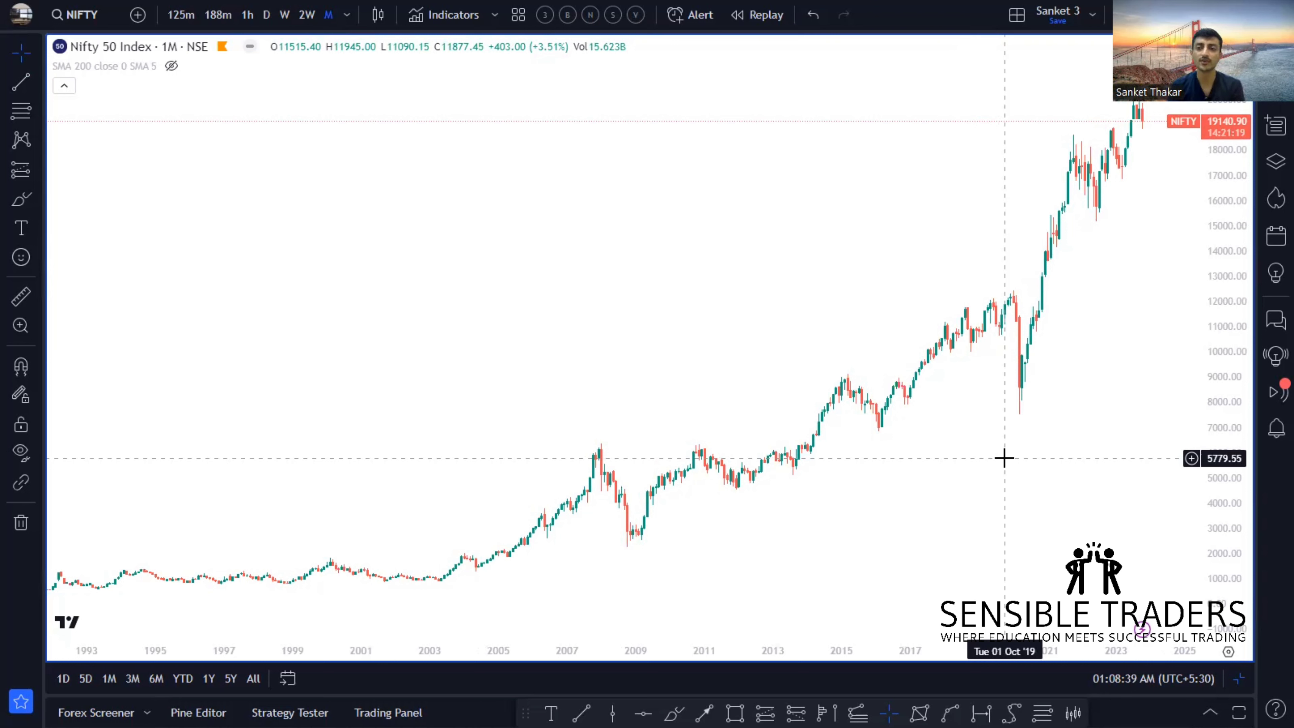
pyautogui.click(1229, 651)
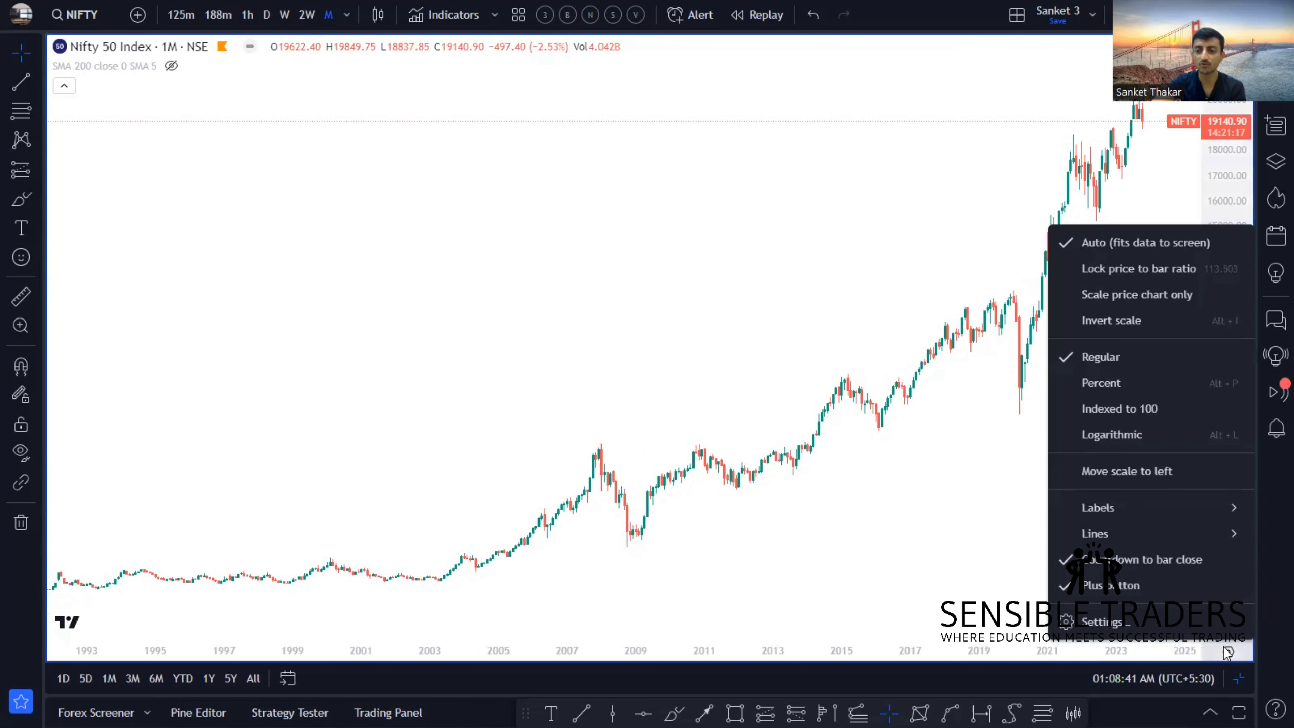